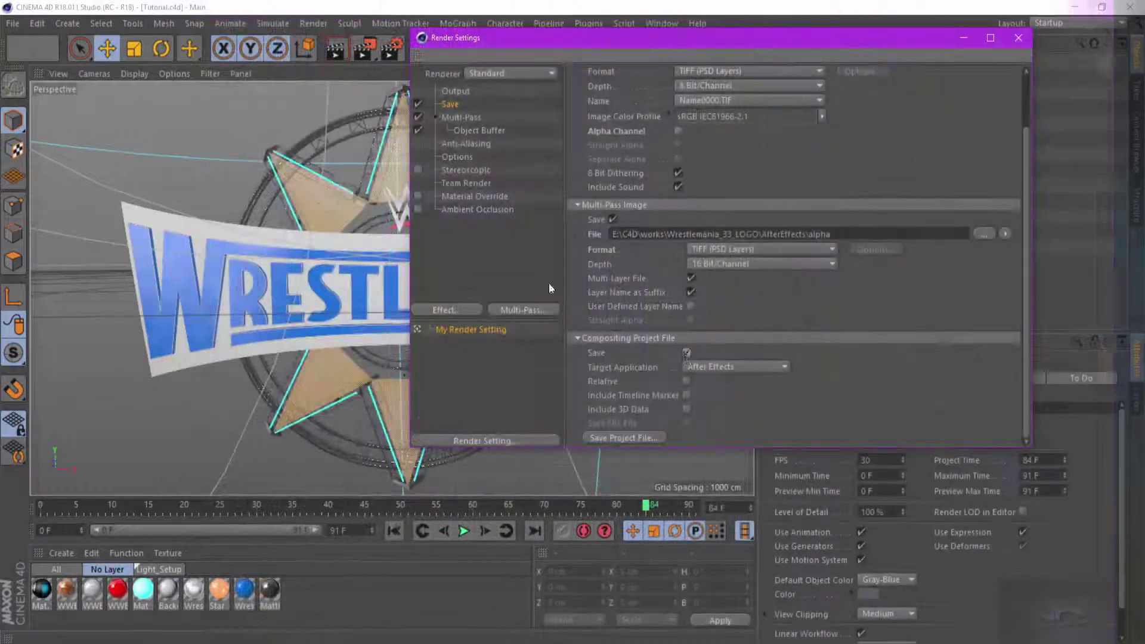
# Tick Include 3D Data for the Save-target After Effects compositing project file in Render Settings.
pyautogui.click(687, 410)
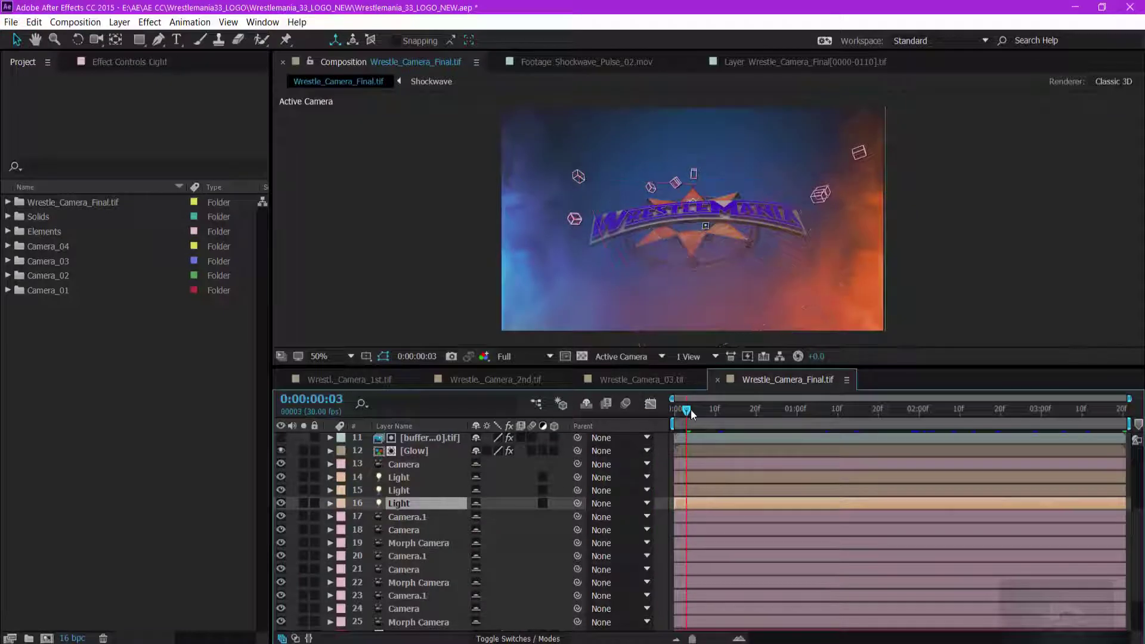
# At frame 18, check the cameras at 61.2% morph blend, then set Shockwave's track matte to Luma Matte.
pyautogui.moveTo(691, 414); pyautogui.dragTo(749, 412)
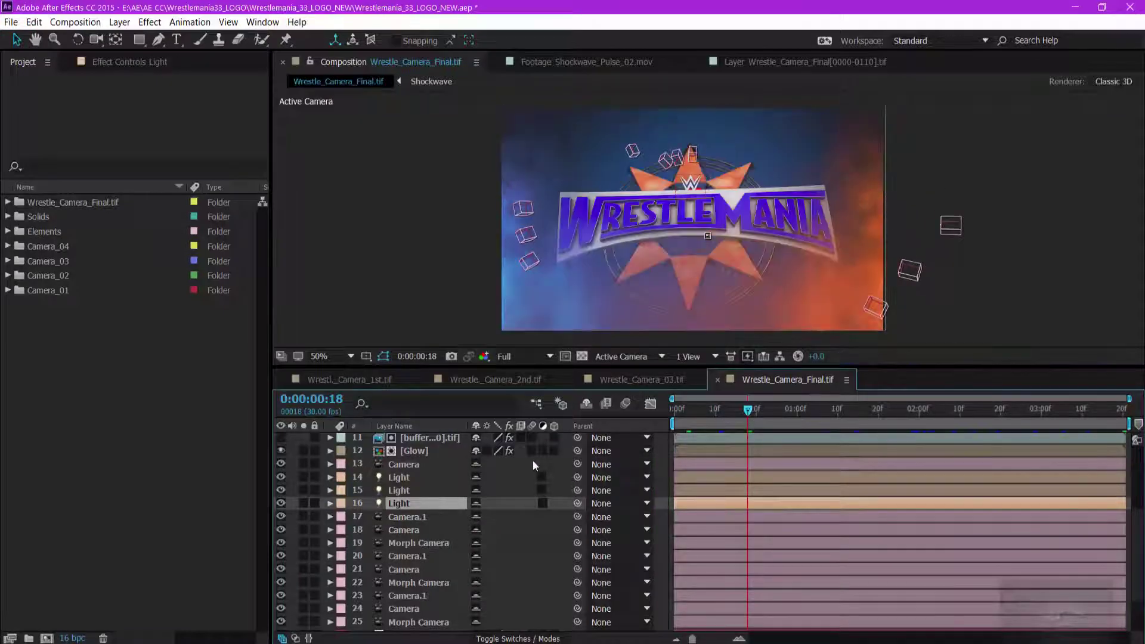
pyautogui.click(417, 531)
pyautogui.click(396, 623)
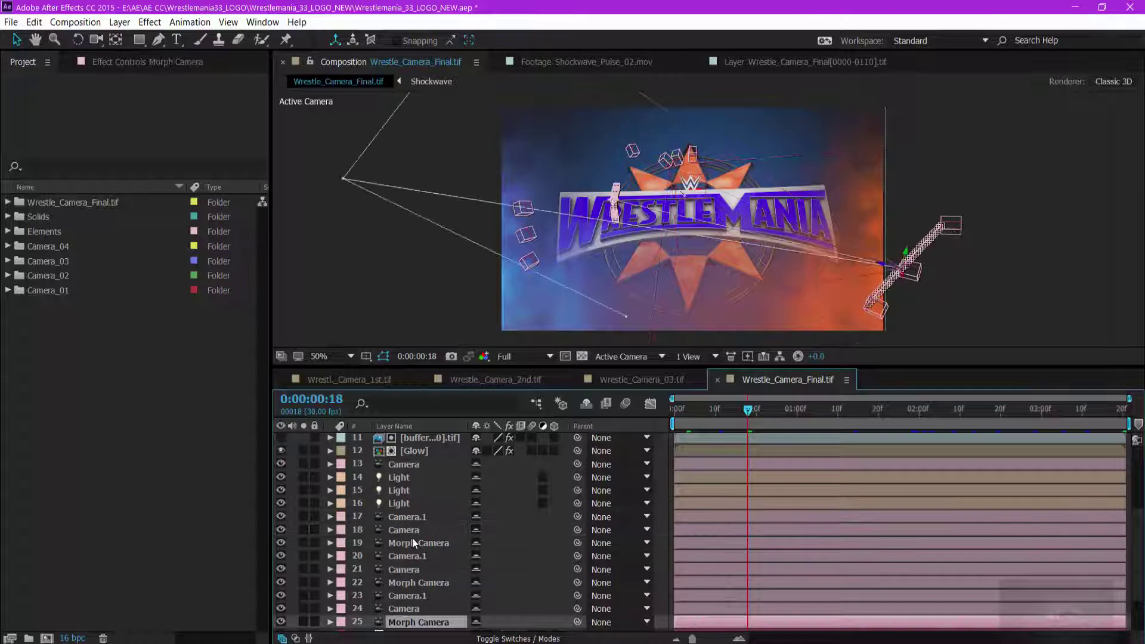
pyautogui.keyDown('shift'); pyautogui.click(399, 477); pyautogui.keyUp('shift')
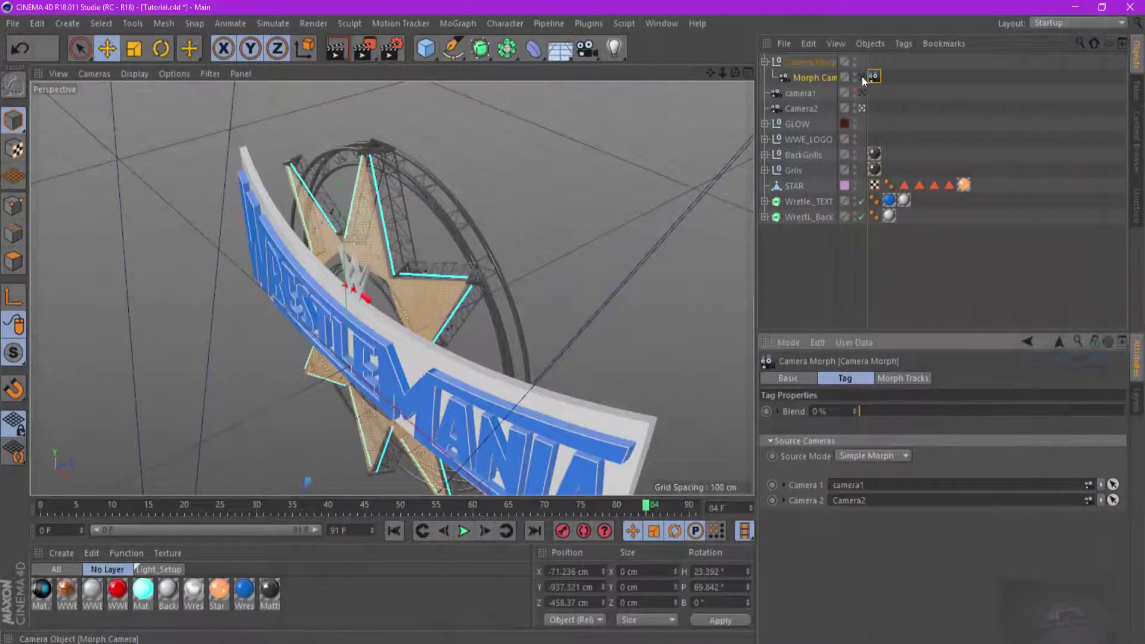
pyautogui.click(861, 76)
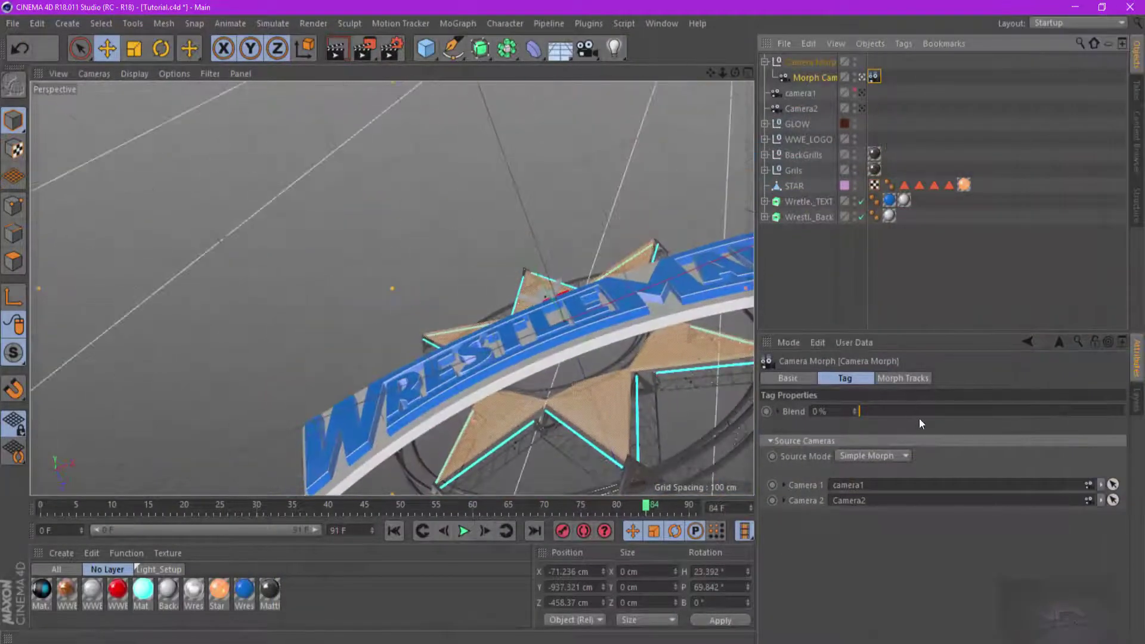
pyautogui.moveTo(861, 409); pyautogui.dragTo(1069, 443)
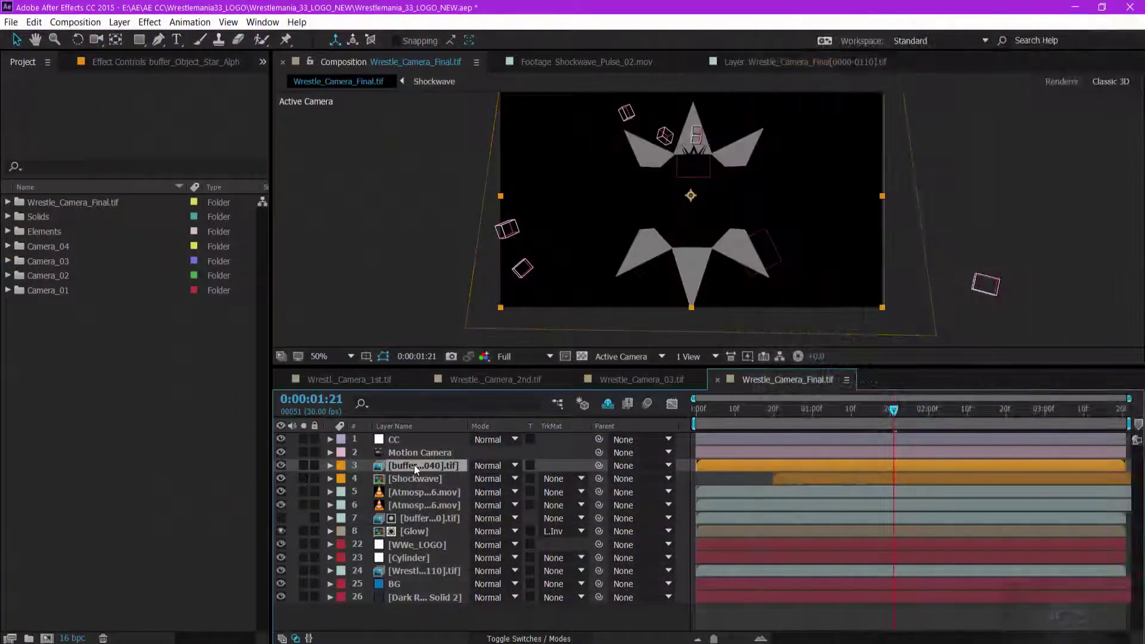
pyautogui.click(561, 478)
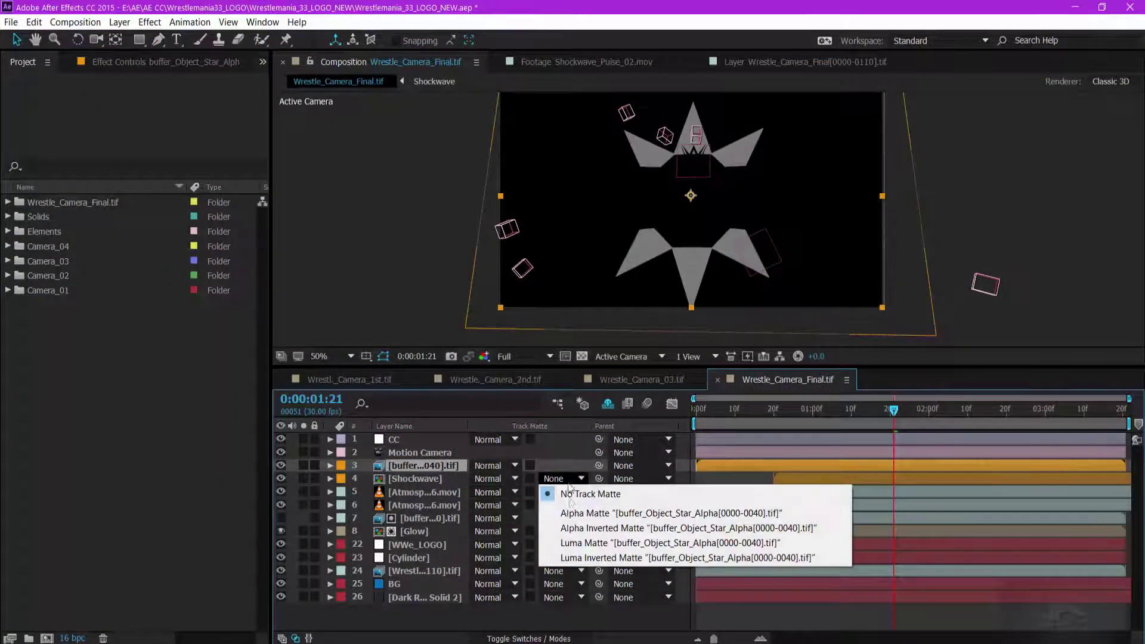
pyautogui.click(575, 543)
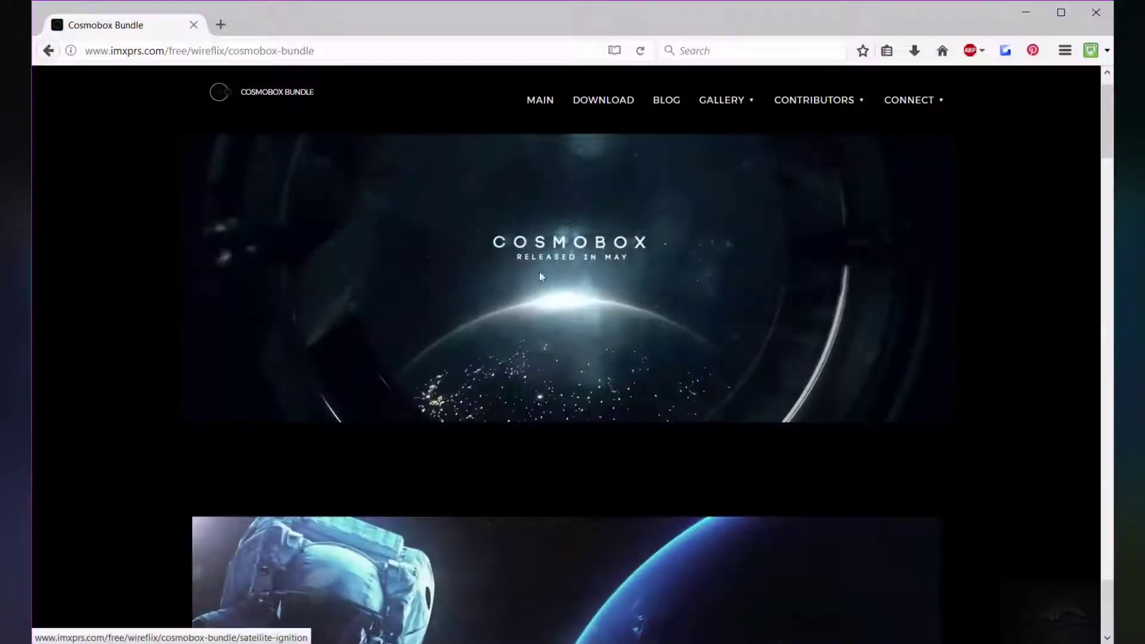
# Scroll through the Cosmobox Bundle page to review its features.
pyautogui.scroll(-15, 513, 316)
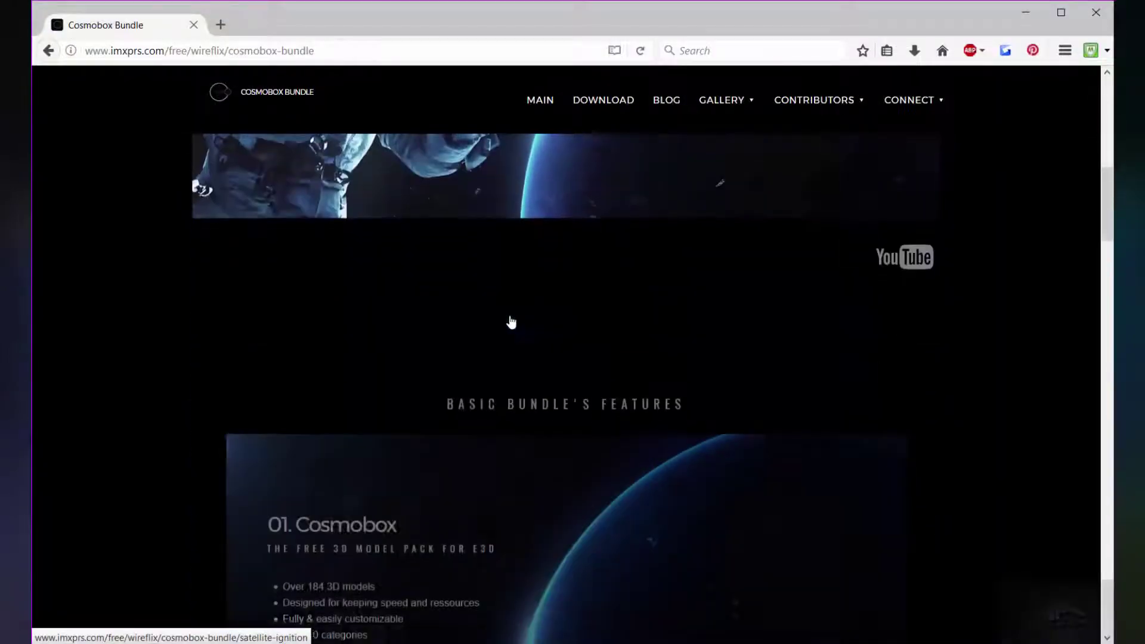
pyautogui.scroll(5, 511, 322)
pyautogui.scroll(5, 511, 322)
pyautogui.scroll(-16, 511, 322)
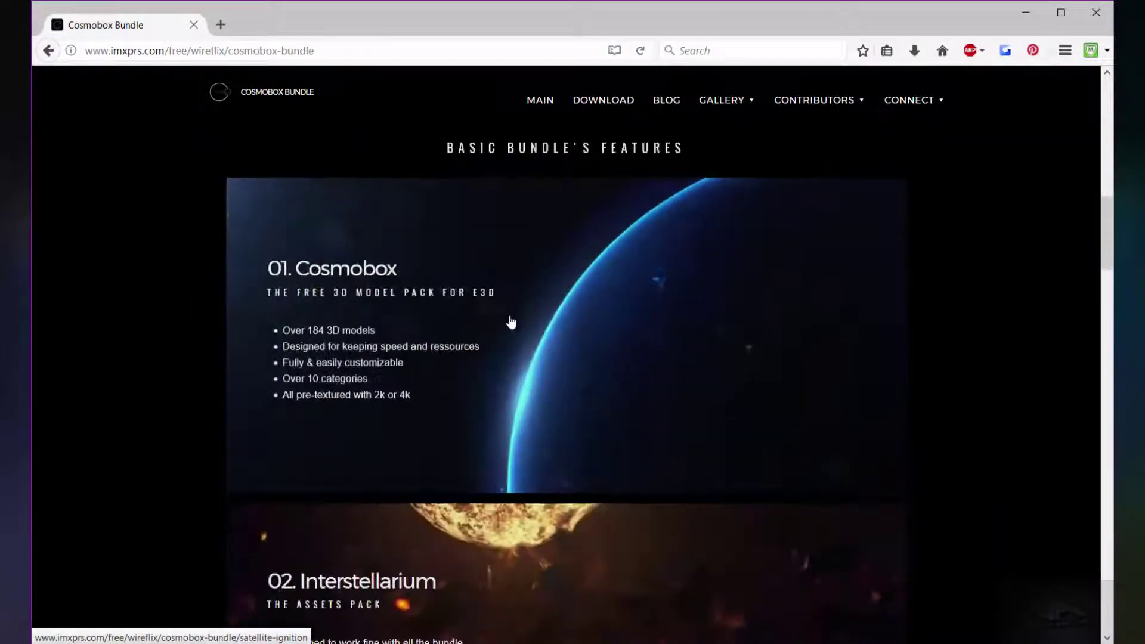
pyautogui.scroll(8, 511, 322)
pyautogui.scroll(-3, 511, 322)
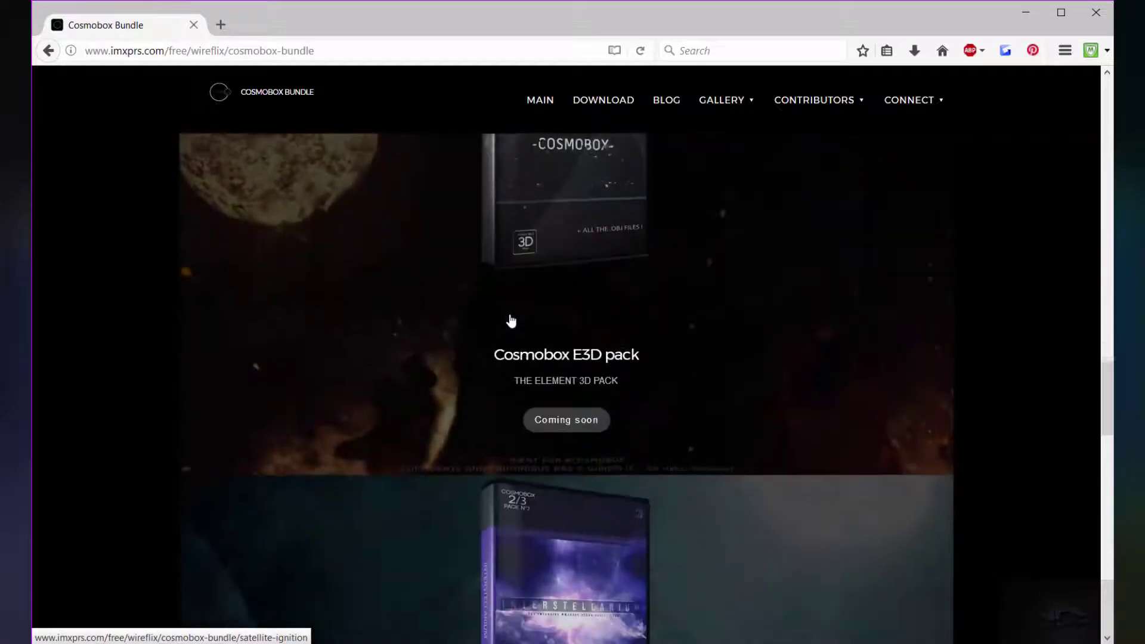
pyautogui.scroll(12, 514, 267)
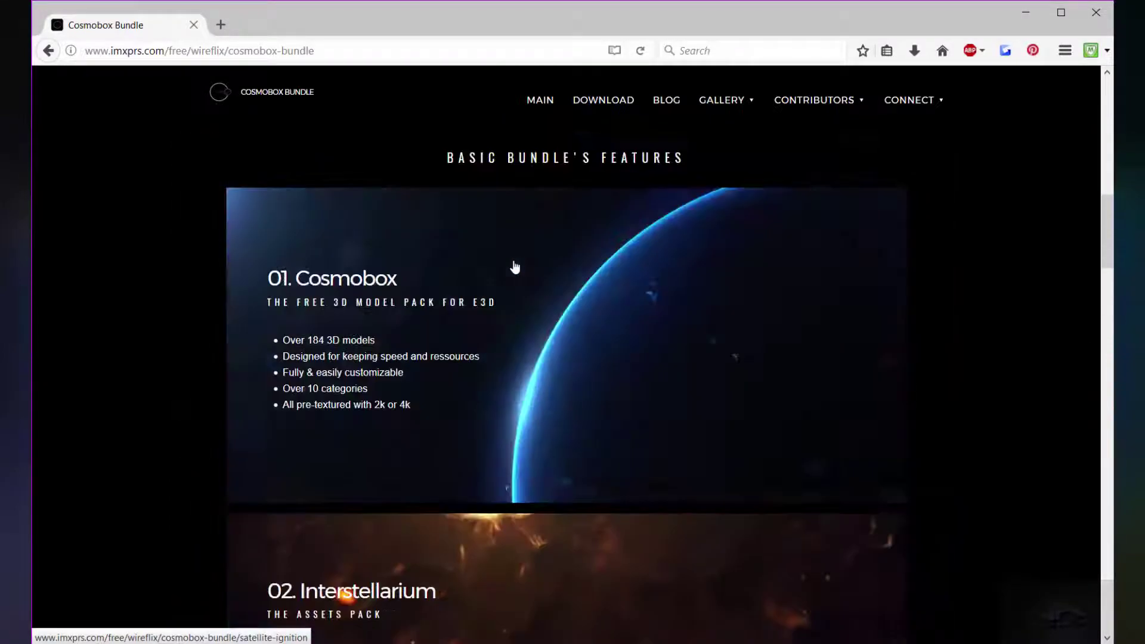
pyautogui.scroll(7, 469, 285)
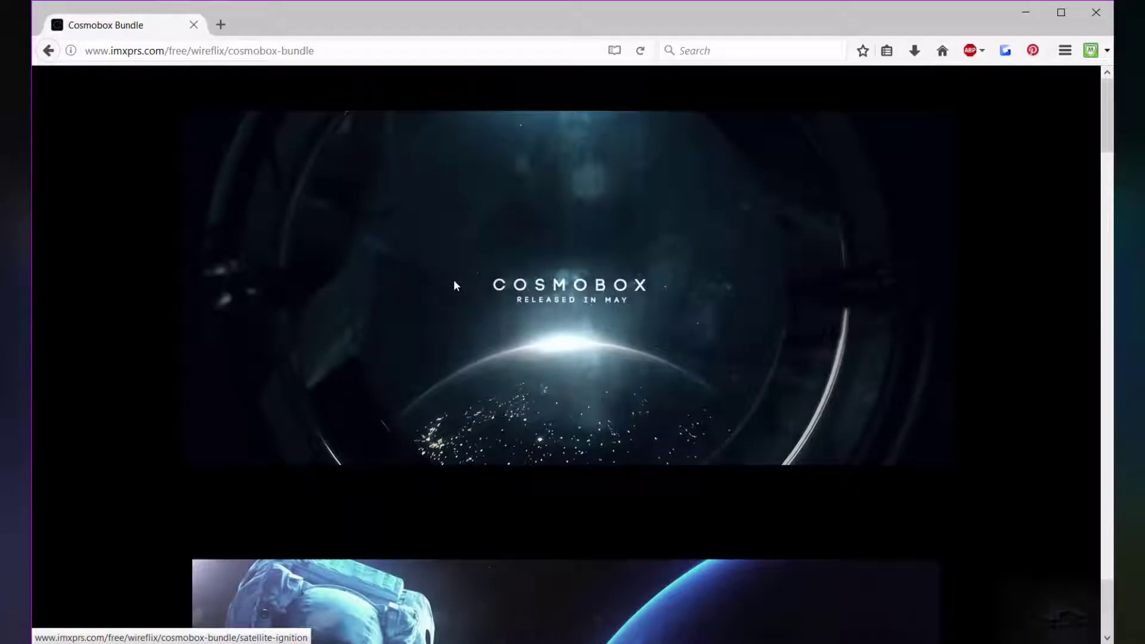
pyautogui.scroll(-3, 453, 279)
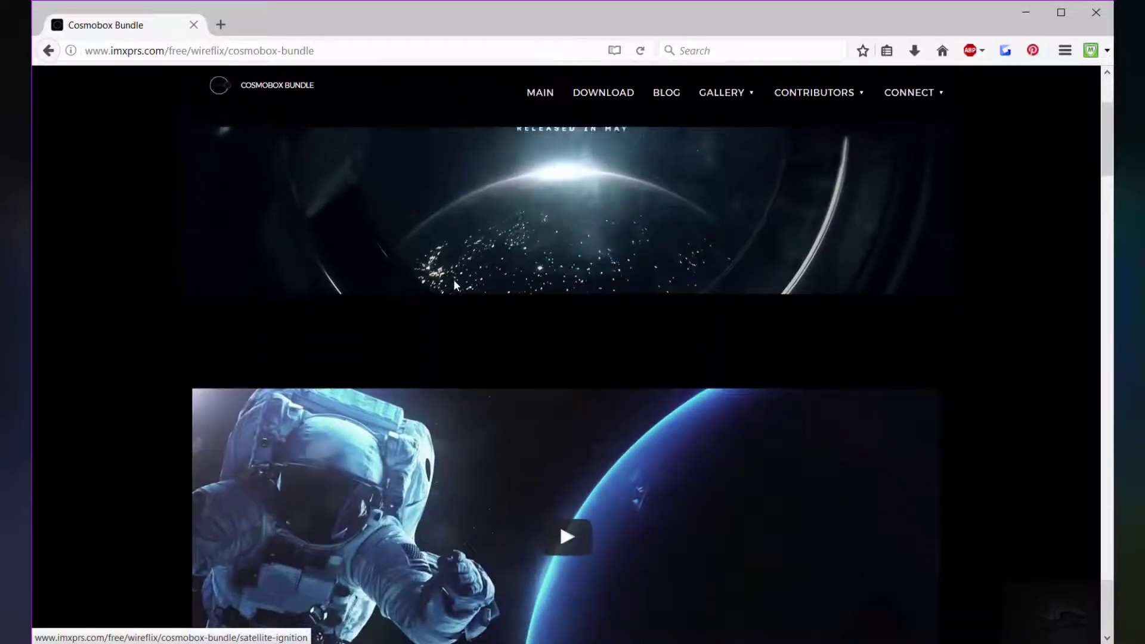
pyautogui.scroll(-4, 454, 278)
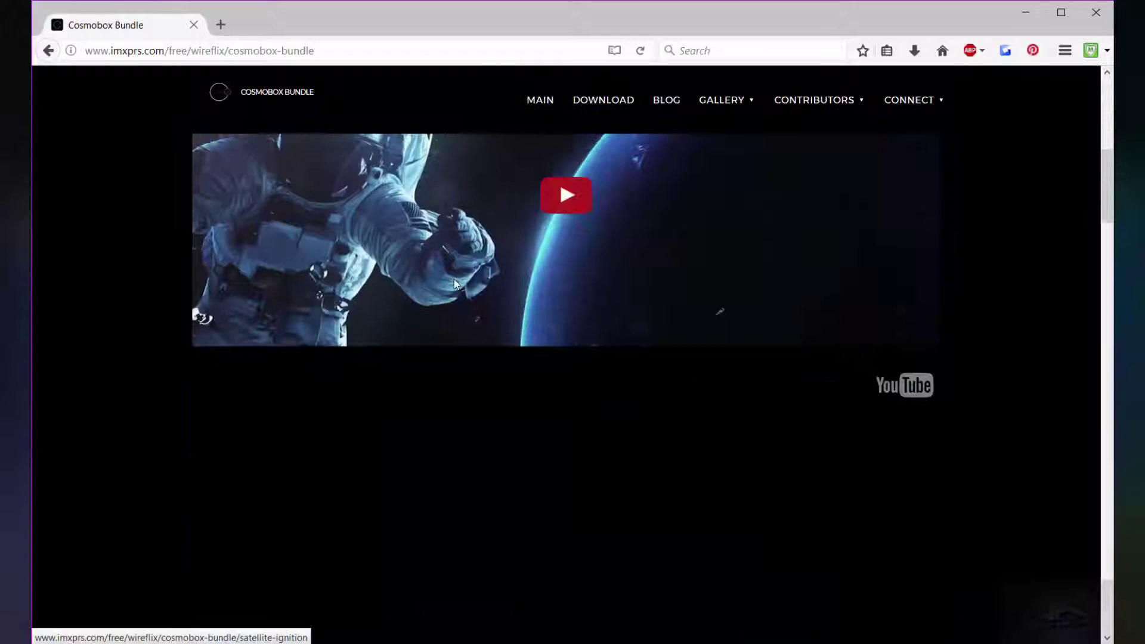
pyautogui.scroll(-3, 453, 280)
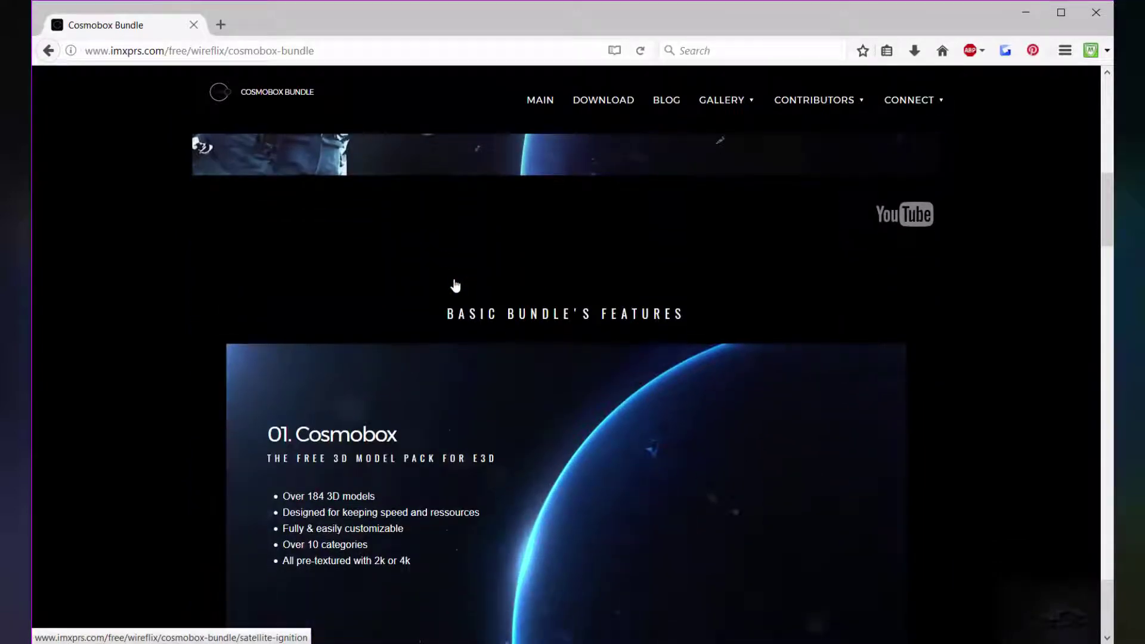
pyautogui.scroll(-4, 455, 285)
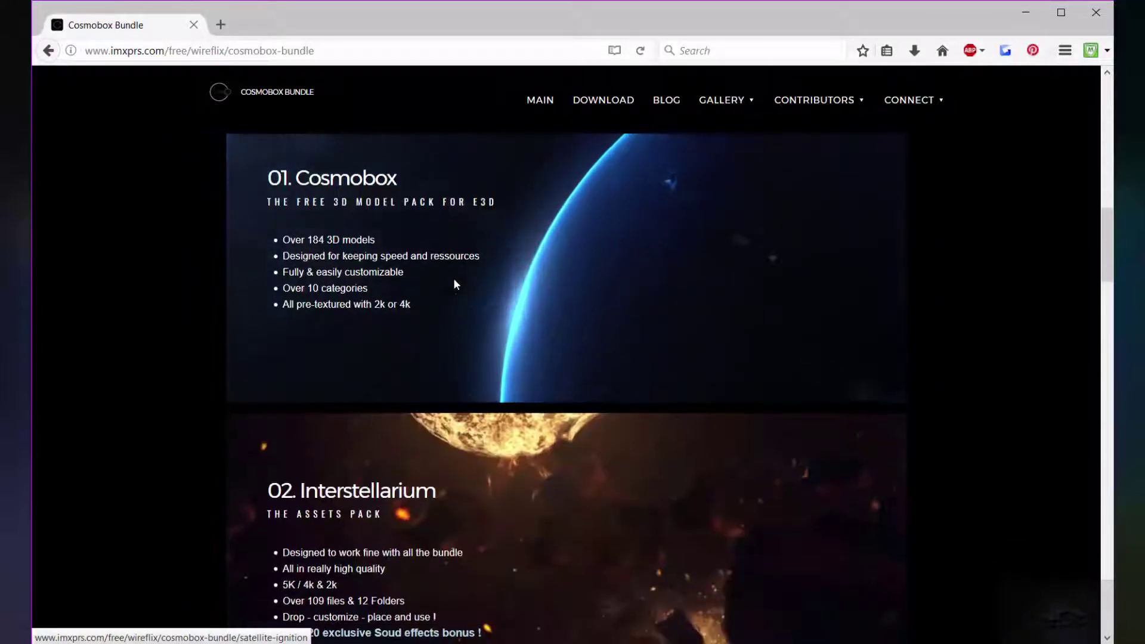
pyautogui.scroll(-6, 454, 280)
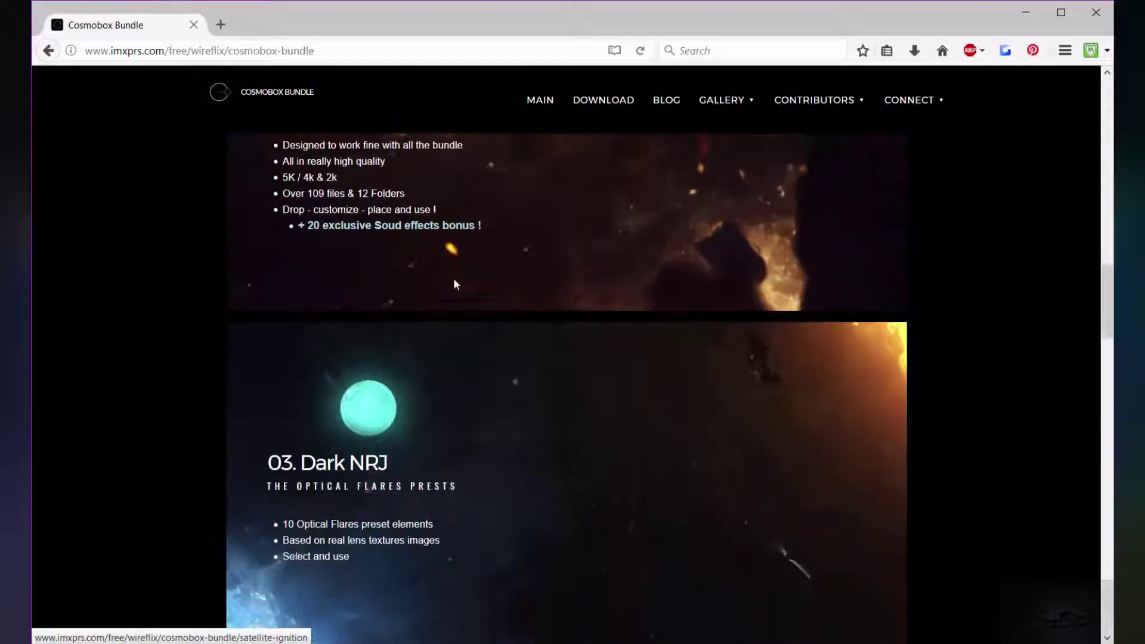
pyautogui.scroll(-3, 454, 280)
pyautogui.scroll(20, 455, 286)
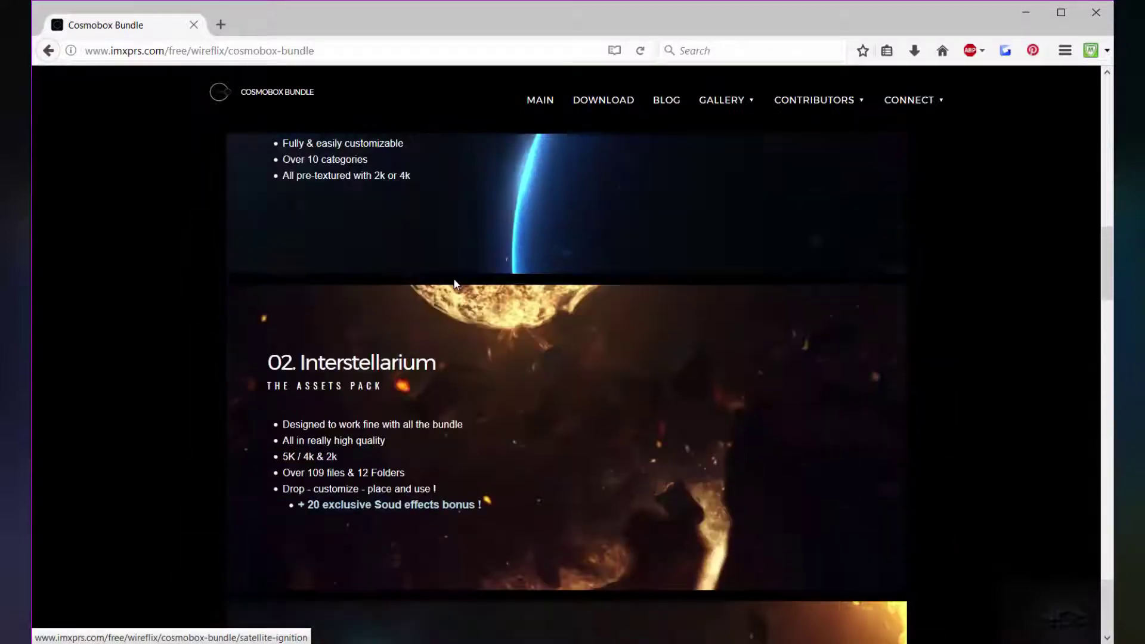
pyautogui.scroll(-10, 455, 284)
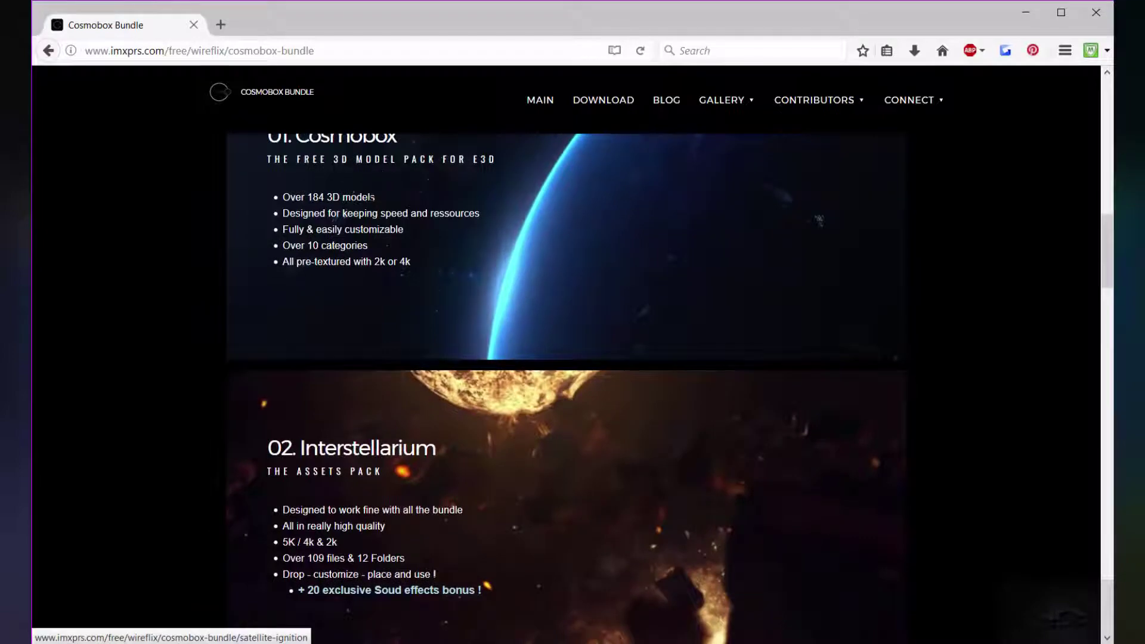
pyautogui.scroll(-4, 317, 250)
pyautogui.scroll(-2, 317, 250)
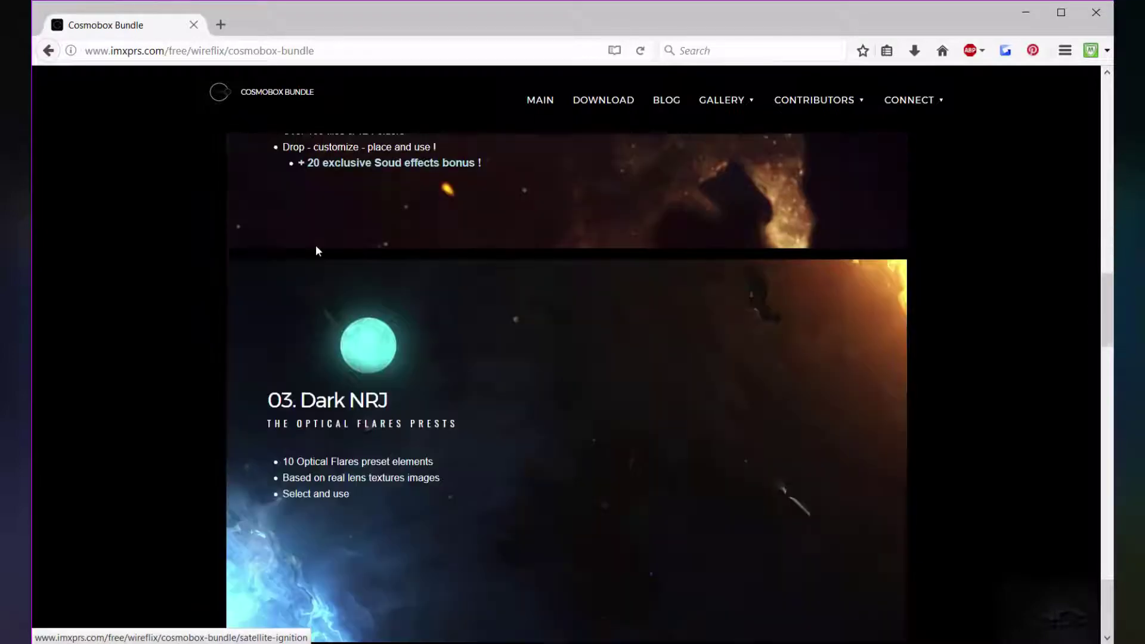
pyautogui.scroll(-1, 317, 250)
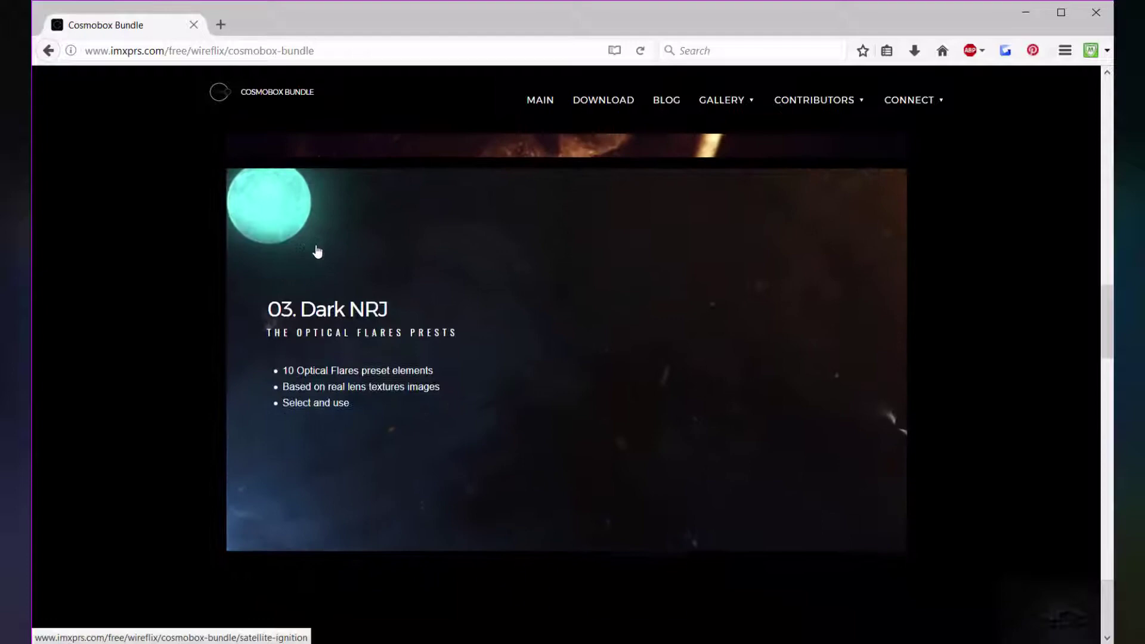
pyautogui.scroll(-15, 317, 250)
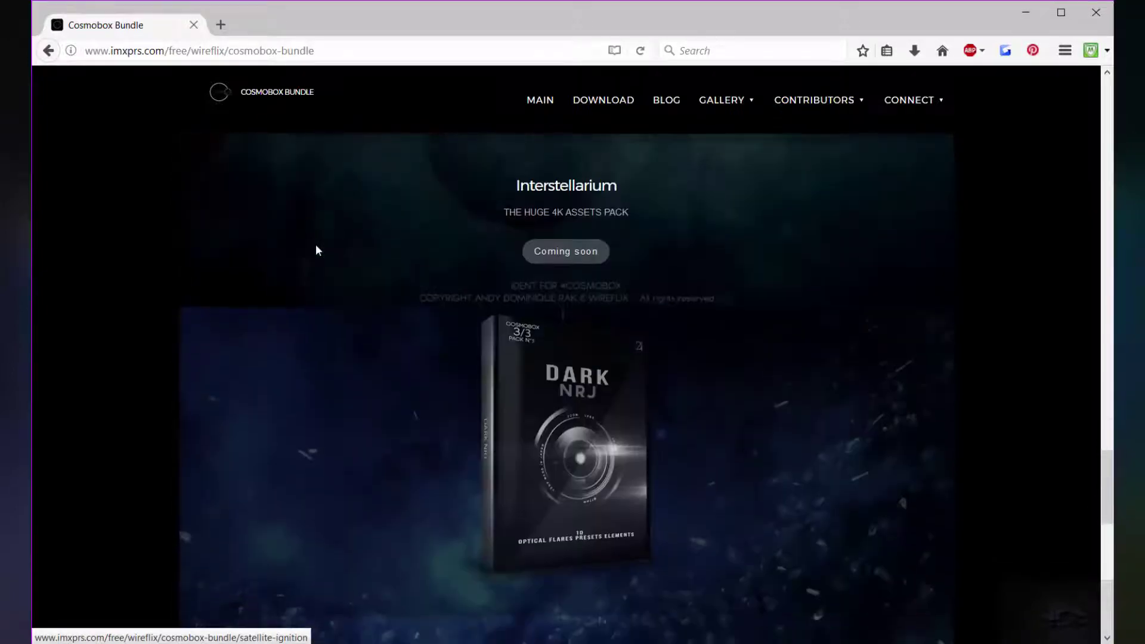
pyautogui.scroll(-6, 317, 249)
pyautogui.scroll(8, 426, 216)
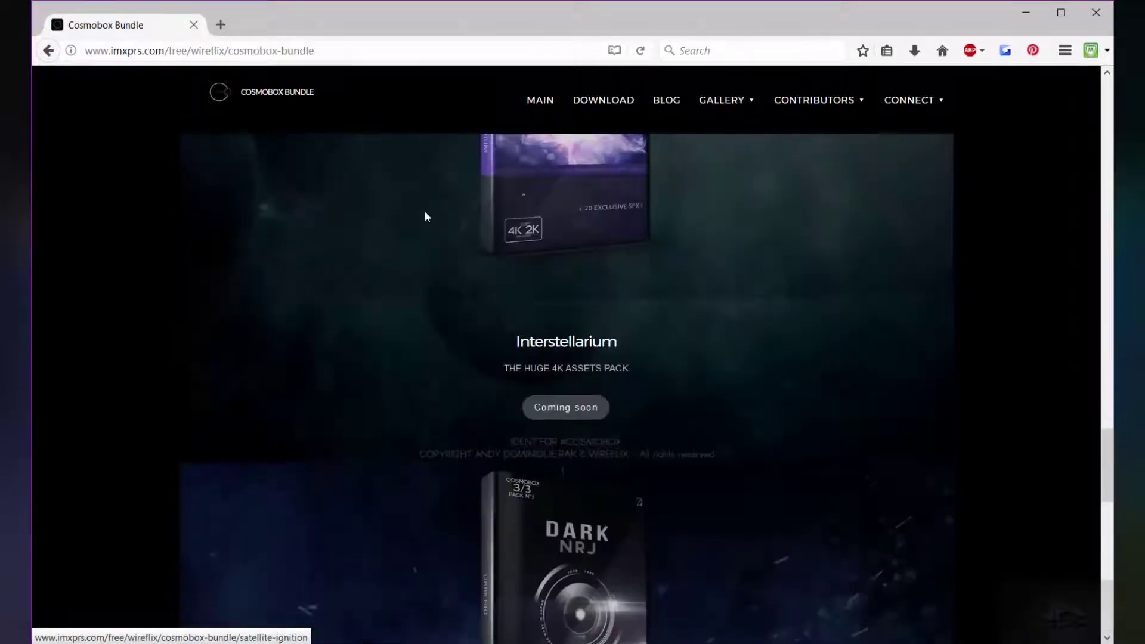
pyautogui.scroll(4, 425, 217)
# Go to the BLOG page and skim its news posts.
pyautogui.click(668, 101)
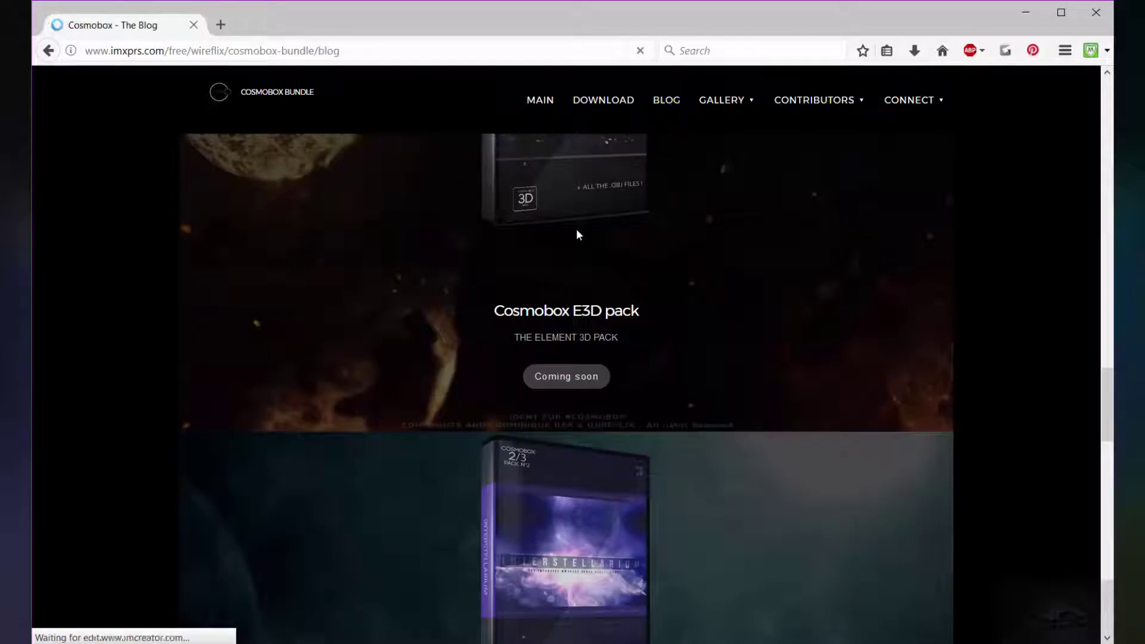
pyautogui.scroll(-2, 475, 299)
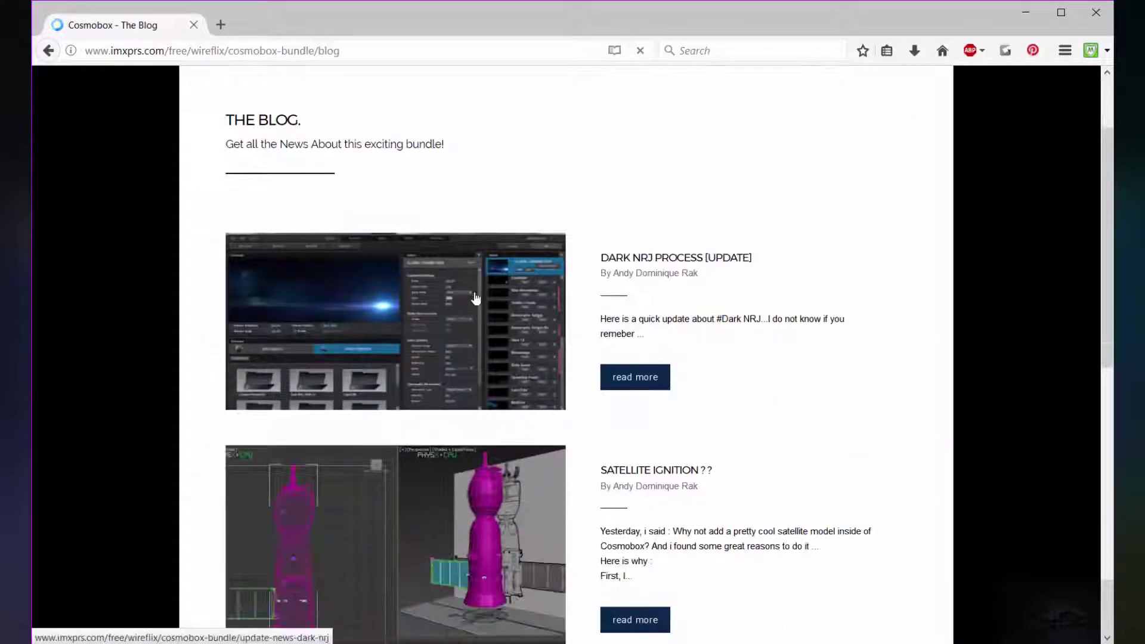
pyautogui.scroll(-1, 475, 298)
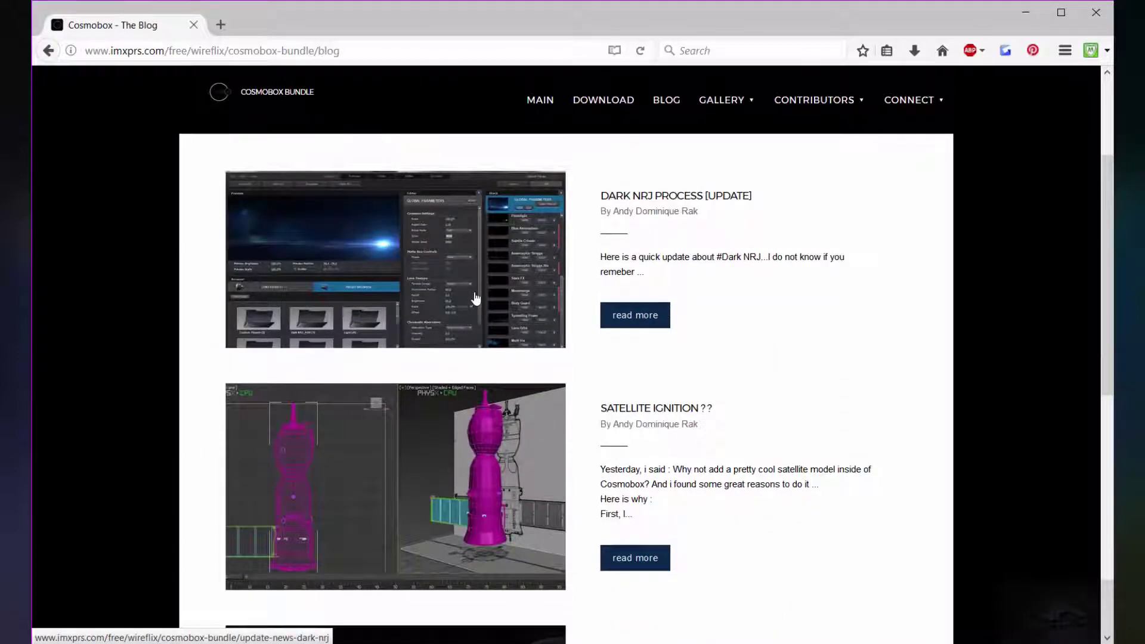
pyautogui.scroll(-8, 475, 298)
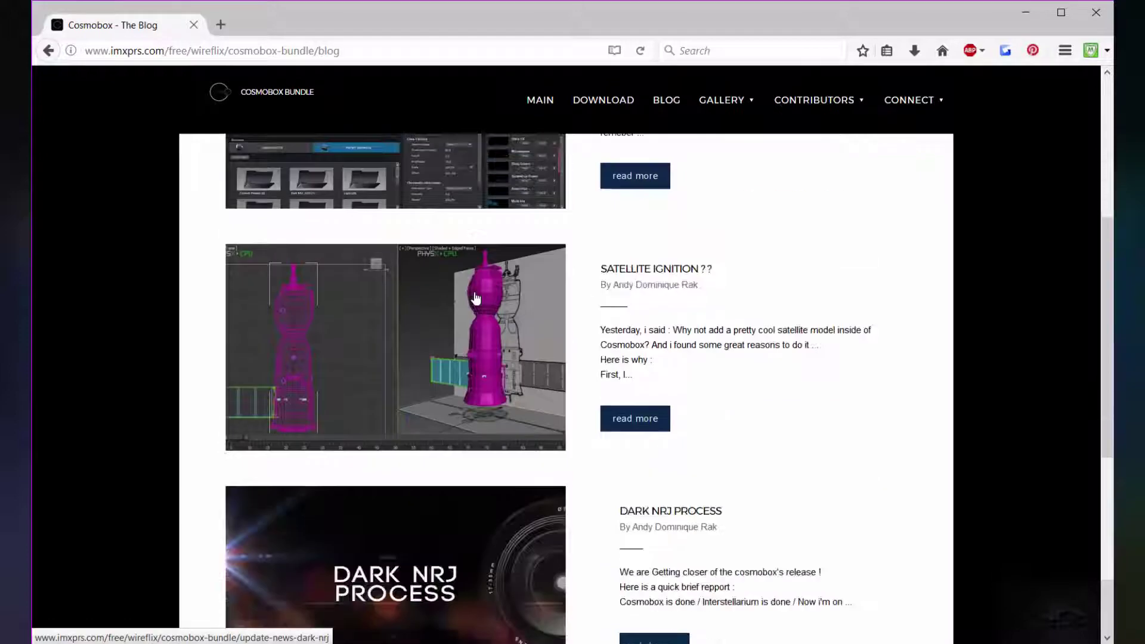
pyautogui.scroll(10, 475, 298)
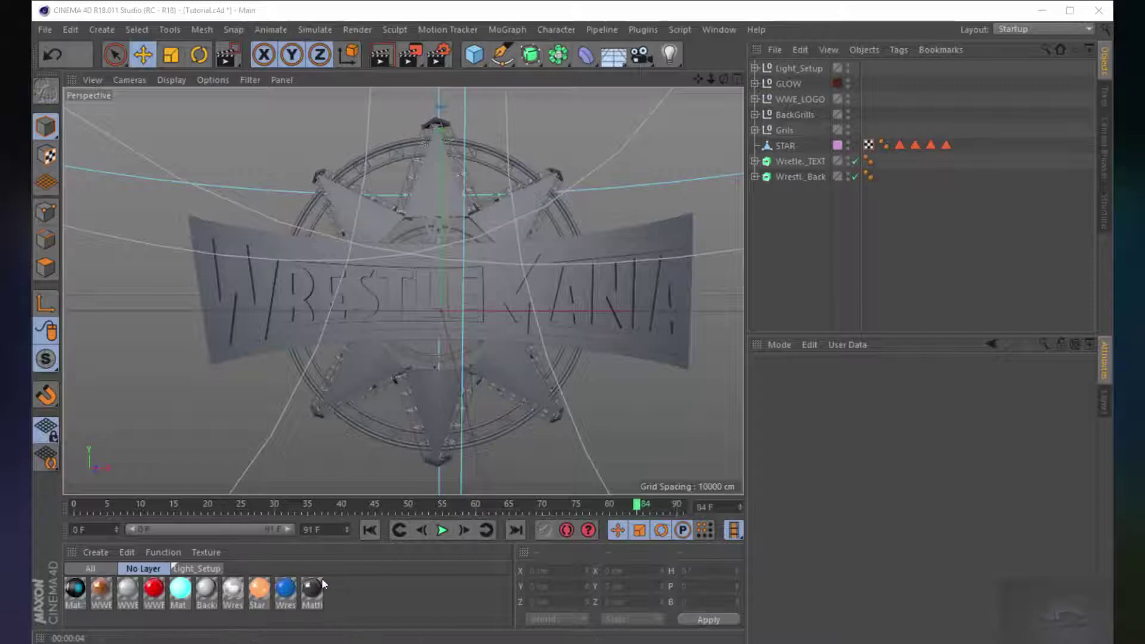
# Apply the Star material to the STAR object and the blue Wres material to the WrestleMania text.
pyautogui.click(775, 148)
pyautogui.moveTo(257, 593)
pyautogui.mouseDown()
pyautogui.moveTo(465, 157)
pyautogui.moveTo(535, 218)
pyautogui.moveTo(430, 173)
pyautogui.mouseUp()
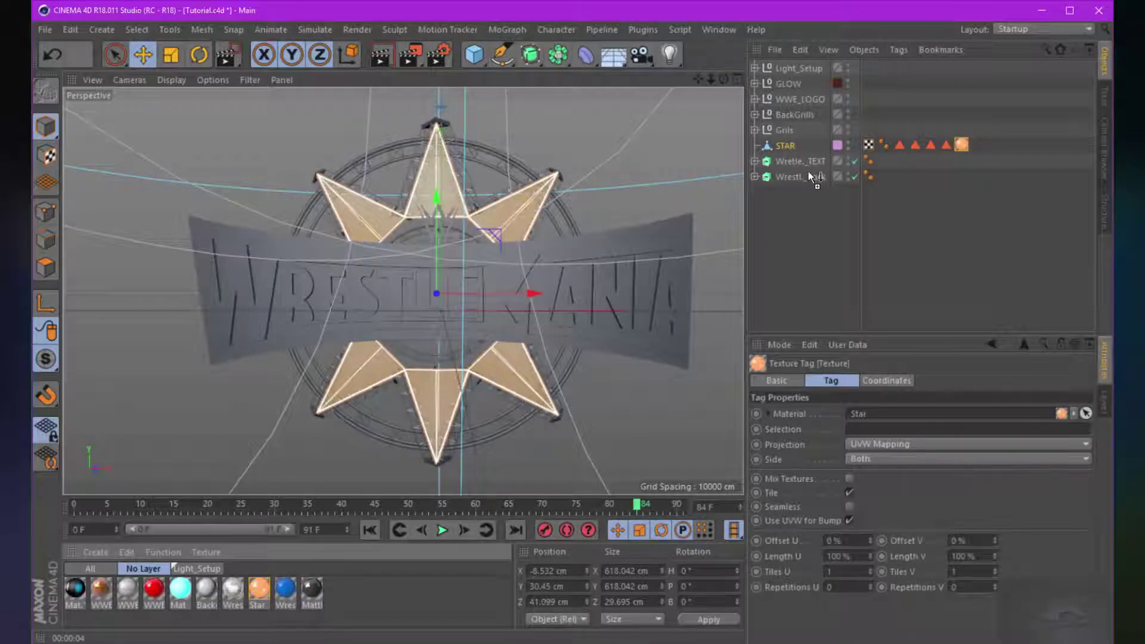
pyautogui.moveTo(651, 136); pyautogui.dragTo(800, 161)
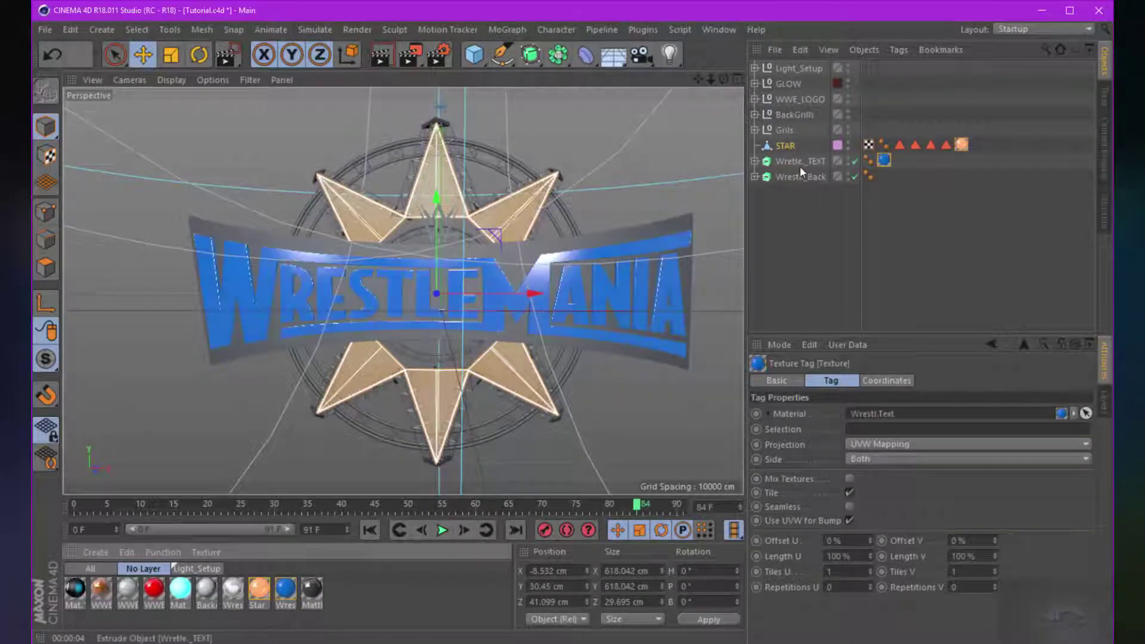
pyautogui.click(800, 161)
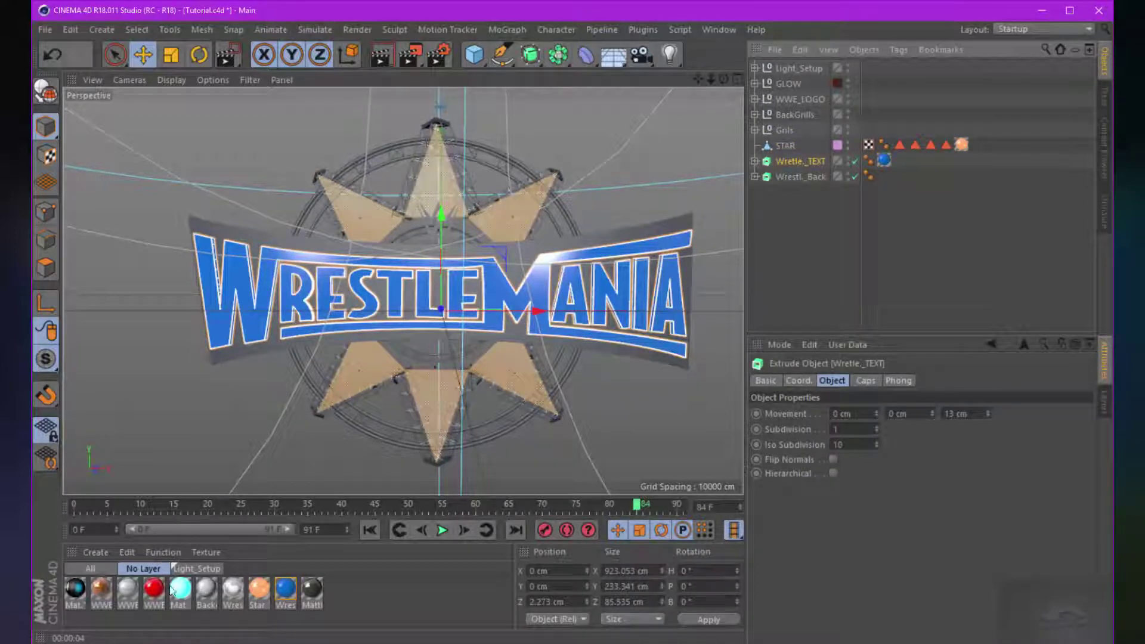
# Add the Backdrop material to the text, limited to selection R1, and zoom in to check it.
pyautogui.moveTo(216, 598); pyautogui.dragTo(213, 591)
pyautogui.moveTo(859, 160); pyautogui.dragTo(835, 163)
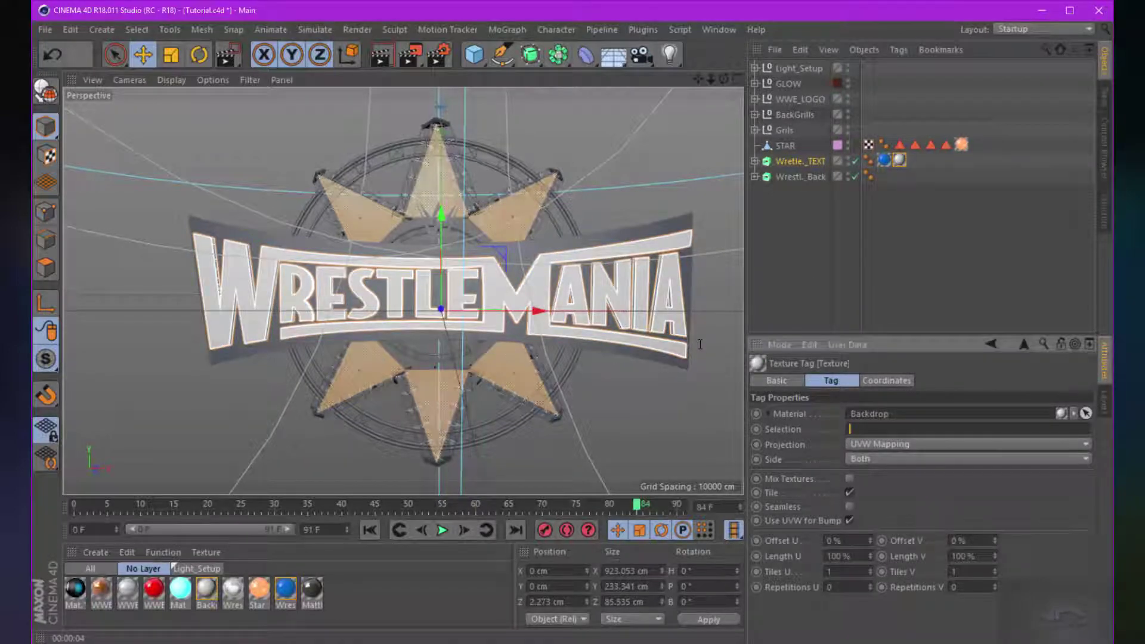
pyautogui.write('1')
pyautogui.press('Return')
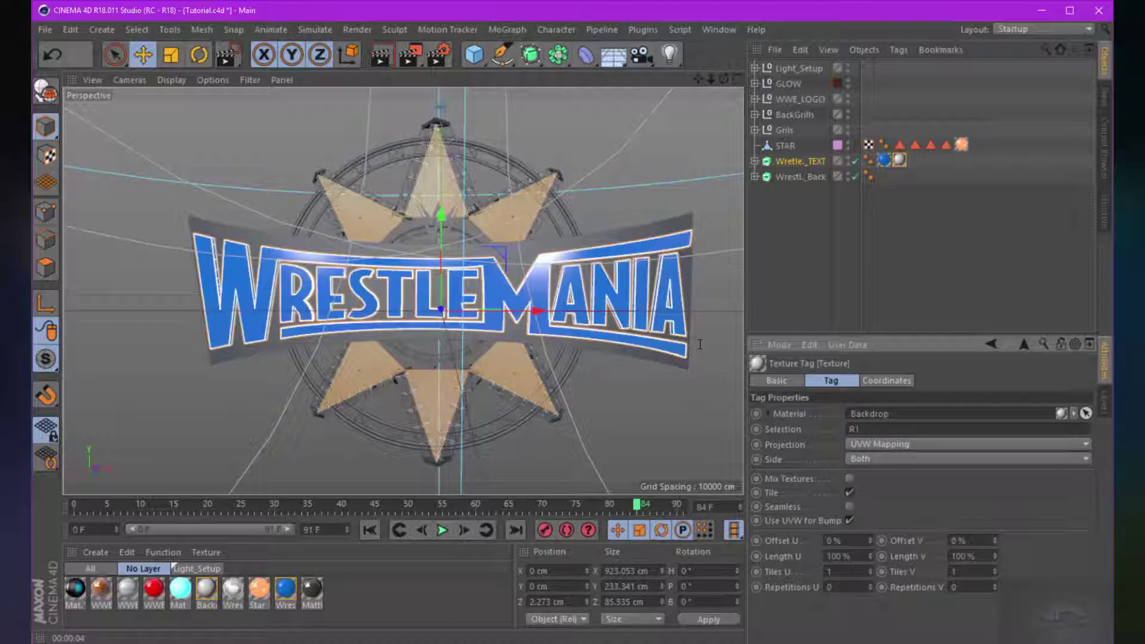
pyautogui.click(642, 206)
pyautogui.scroll(8, 642, 205)
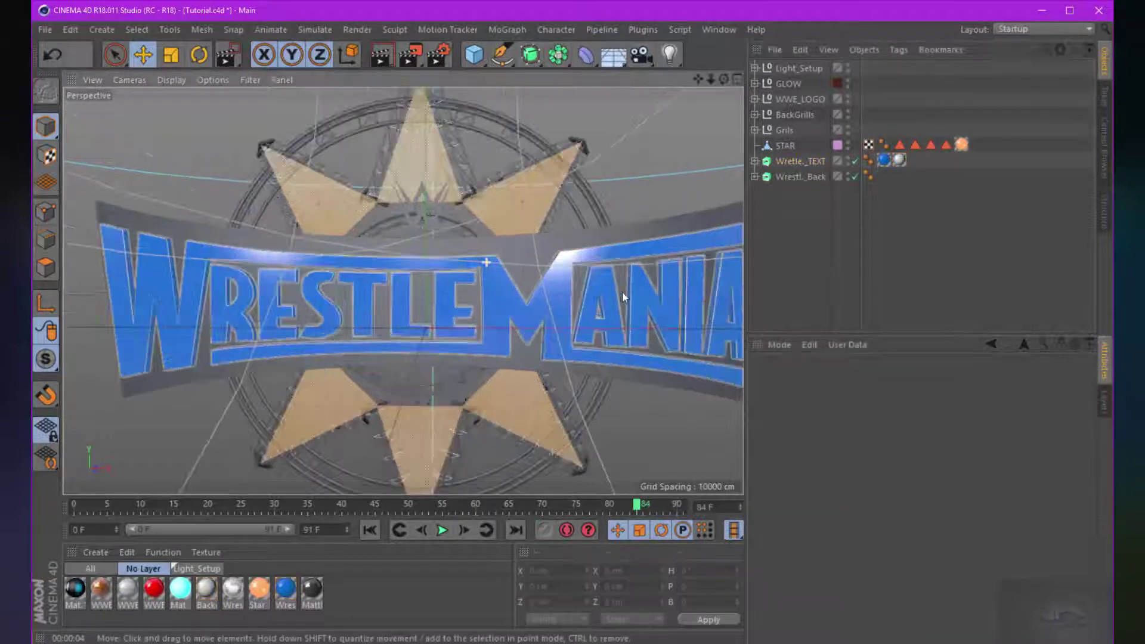
pyautogui.keyDown('alt'); pyautogui.moveTo(453, 269); pyautogui.dragTo(391, 271); pyautogui.keyUp('alt')
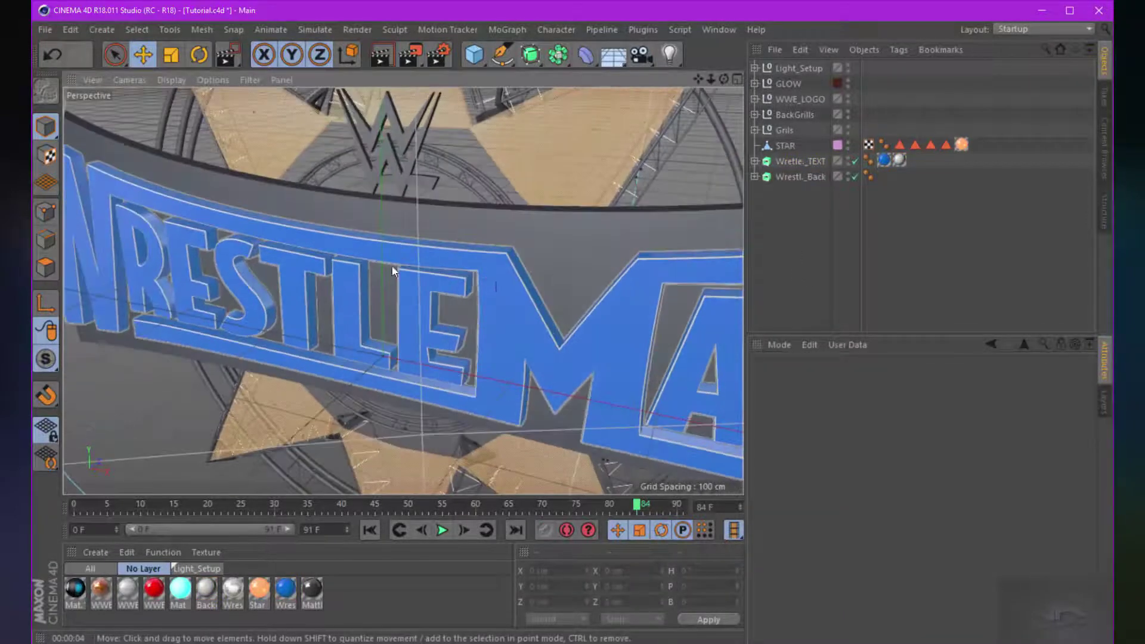
pyautogui.scroll(10, 392, 271)
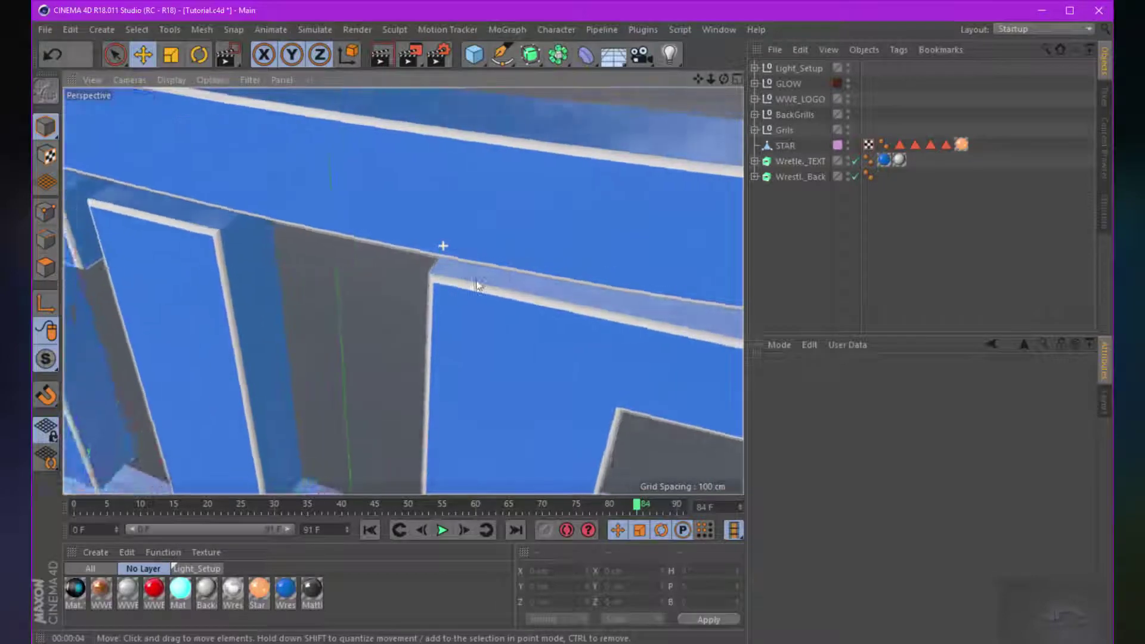
pyautogui.scroll(-4, 477, 285)
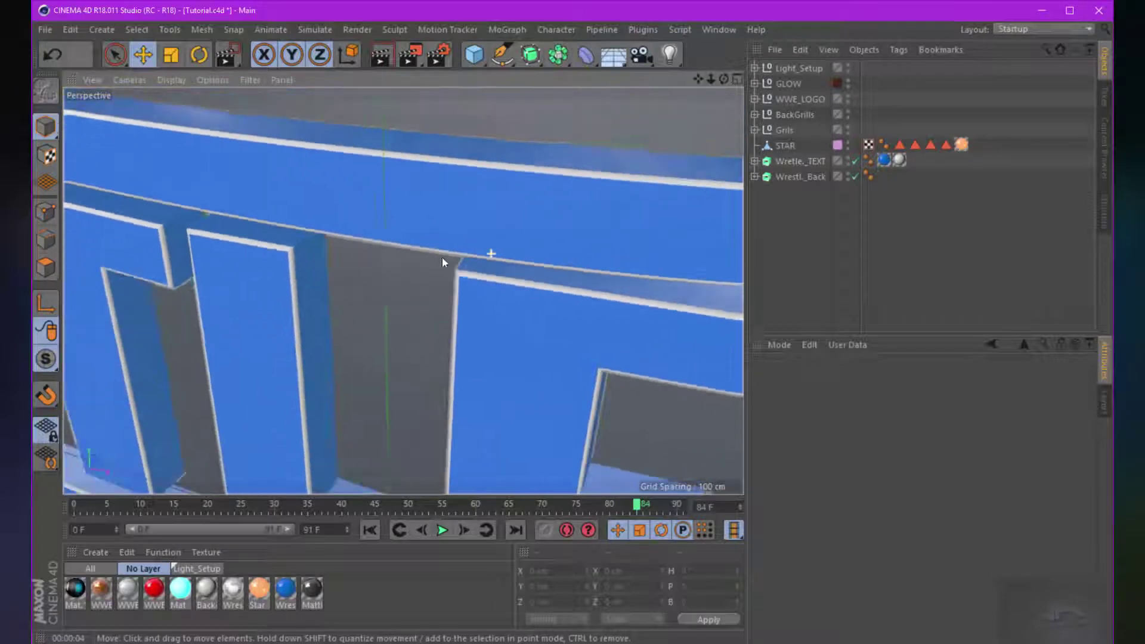
pyautogui.scroll(-8, 518, 246)
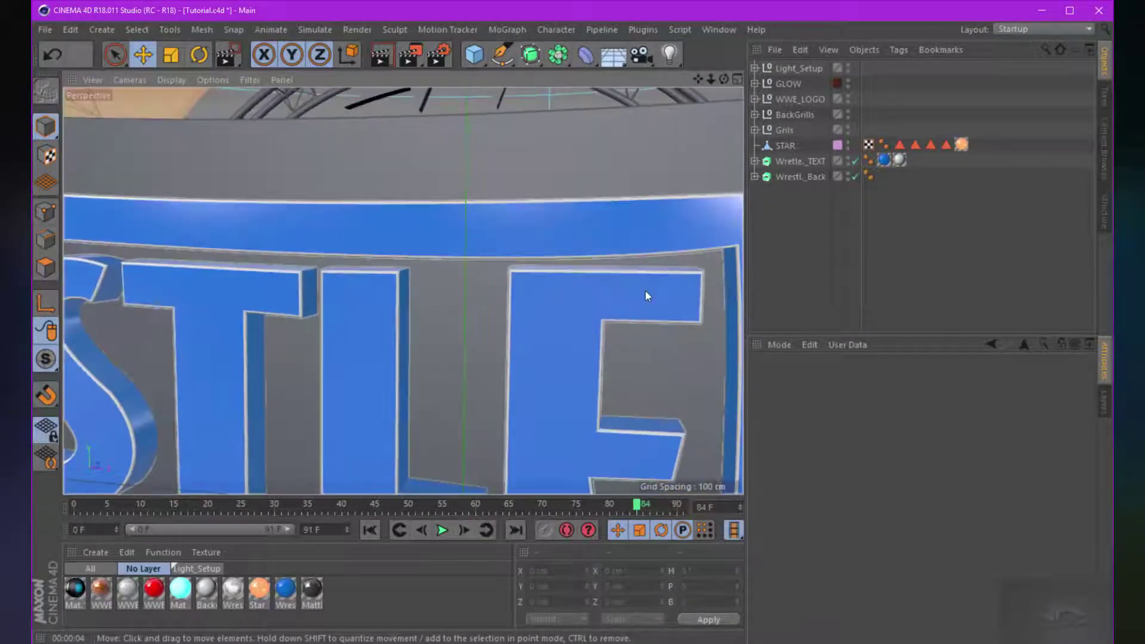
pyautogui.scroll(-8, 595, 320)
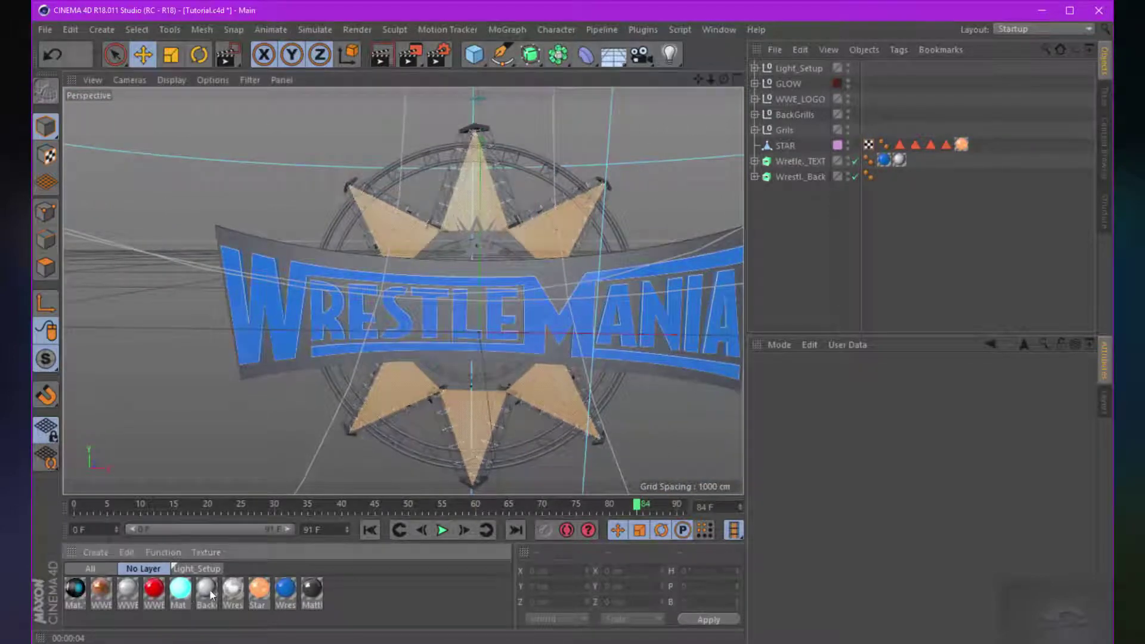
# Apply Backdrop to the banner and the Matt material to both Grills and BackGrills.
pyautogui.moveTo(802, 174); pyautogui.dragTo(805, 176)
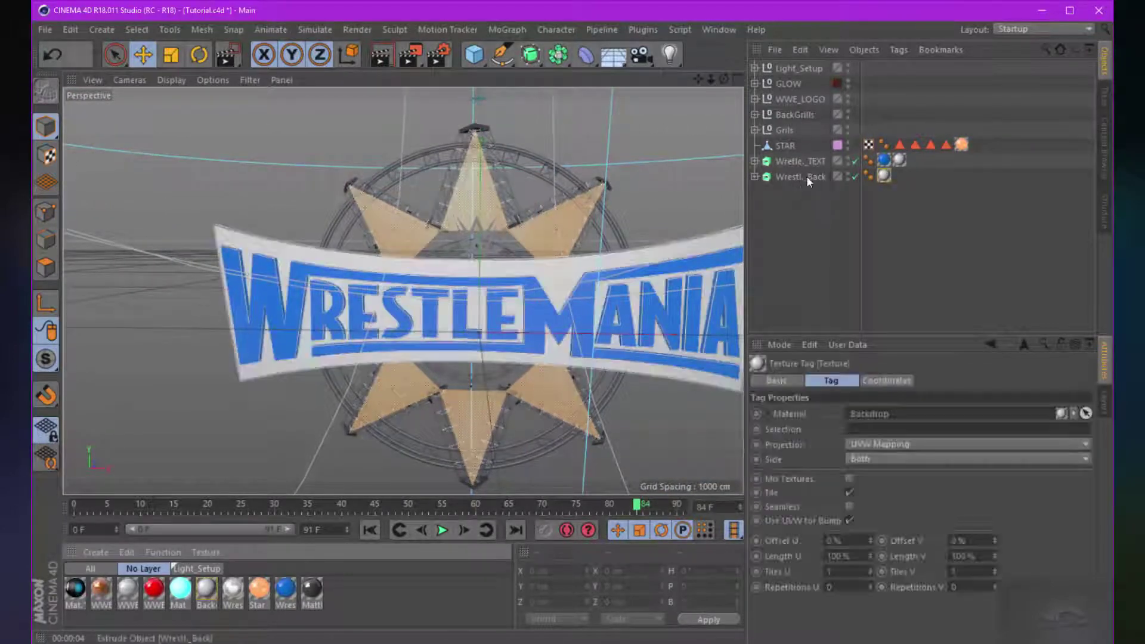
pyautogui.keyDown('alt'); pyautogui.moveTo(553, 241); pyautogui.dragTo(475, 259); pyautogui.keyUp('alt')
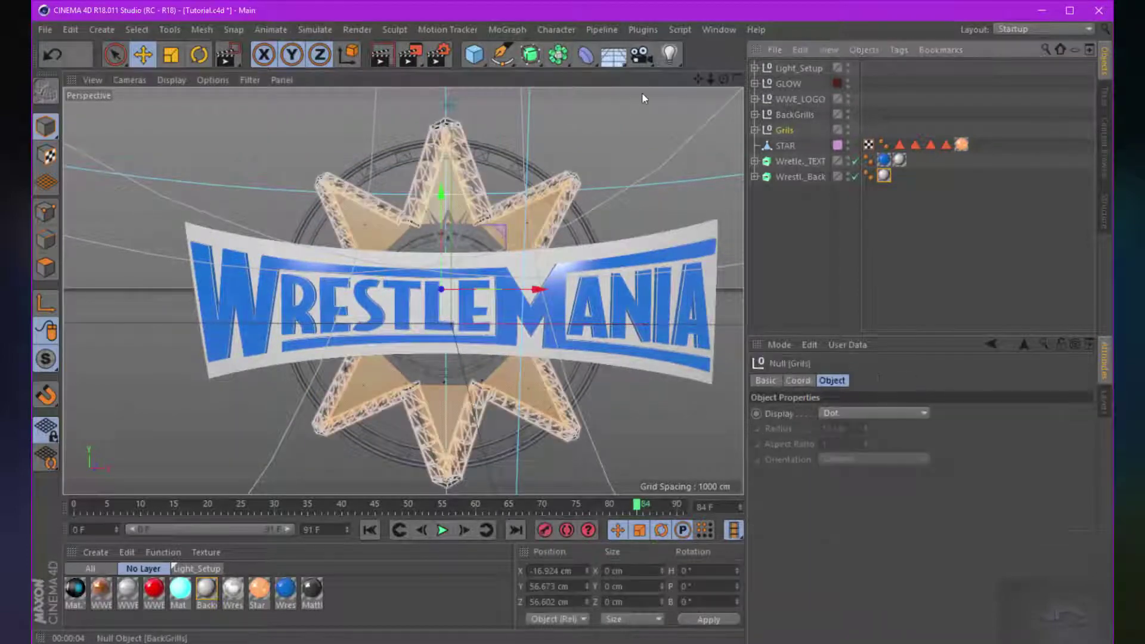
pyautogui.keyDown('ctrl'); pyautogui.click(794, 114); pyautogui.keyUp('ctrl')
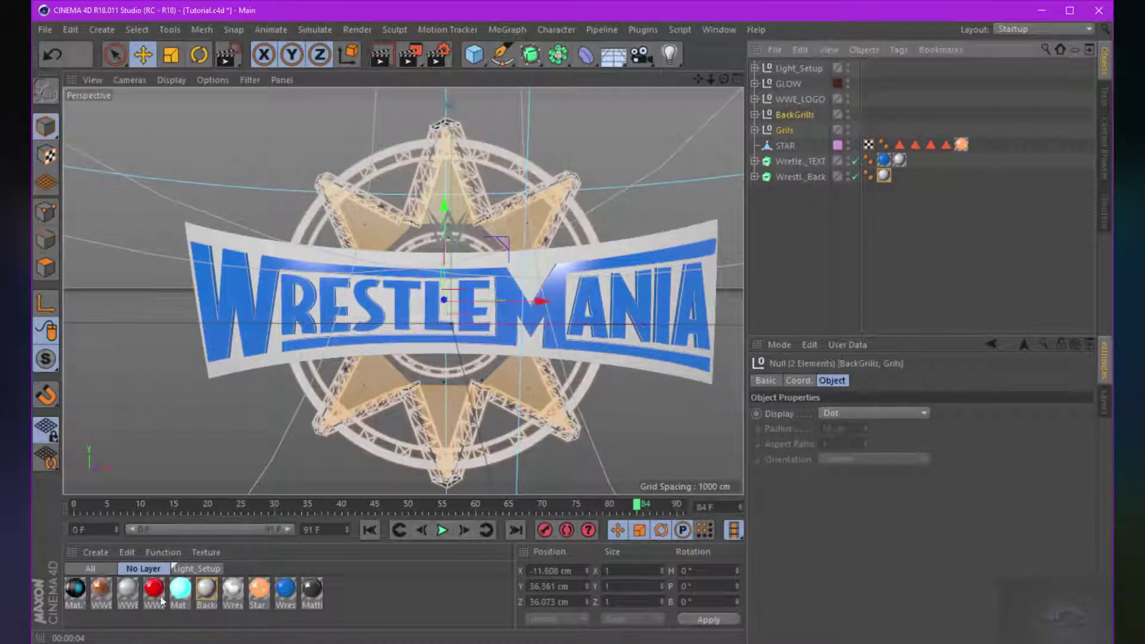
pyautogui.moveTo(320, 600); pyautogui.dragTo(795, 207)
pyautogui.moveTo(802, 121); pyautogui.dragTo(802, 122)
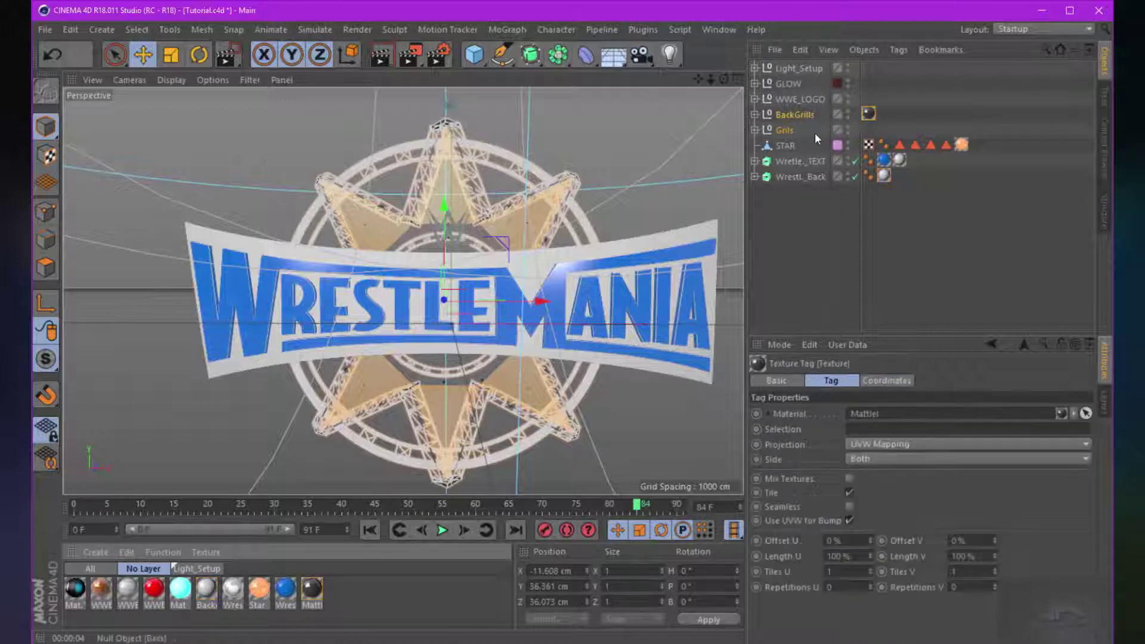
pyautogui.click(652, 167)
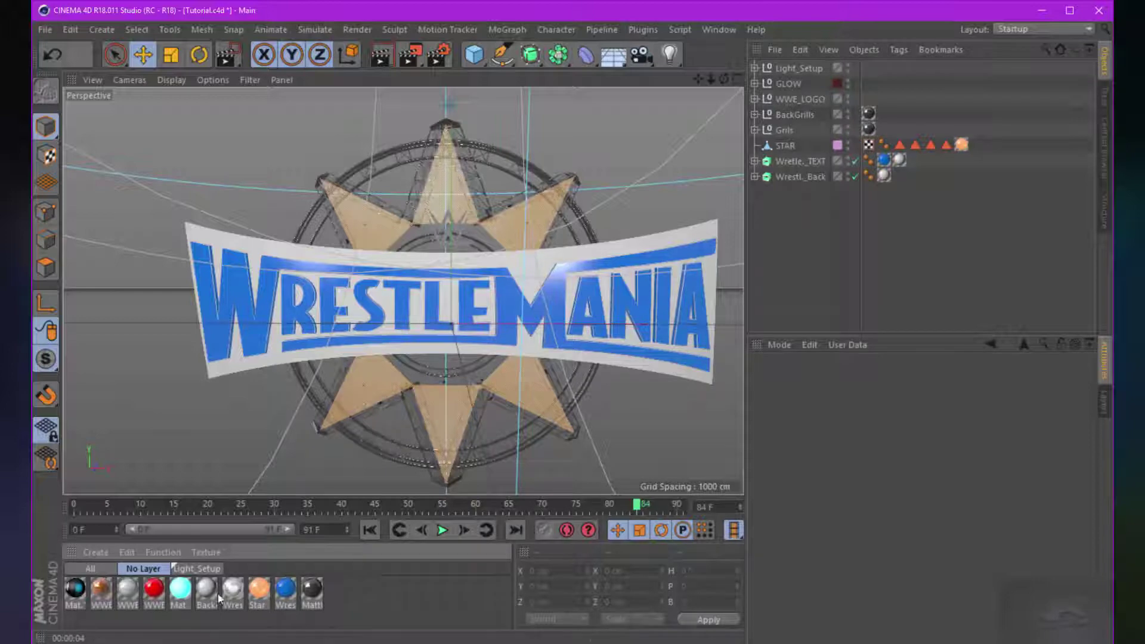
# In the WWE_LOGO group, give Sign the red WWE material and W the grey material.
pyautogui.click(449, 220)
pyautogui.click(808, 97)
pyautogui.click(755, 99)
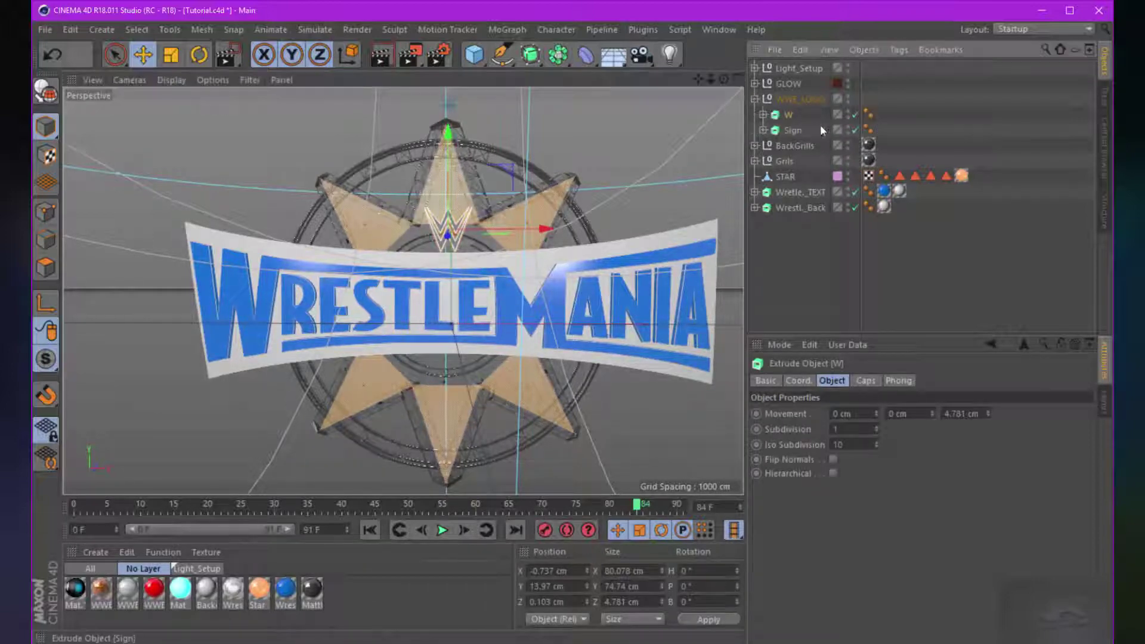
pyautogui.moveTo(155, 590); pyautogui.dragTo(798, 132)
pyautogui.moveTo(647, 109); pyautogui.dragTo(798, 131)
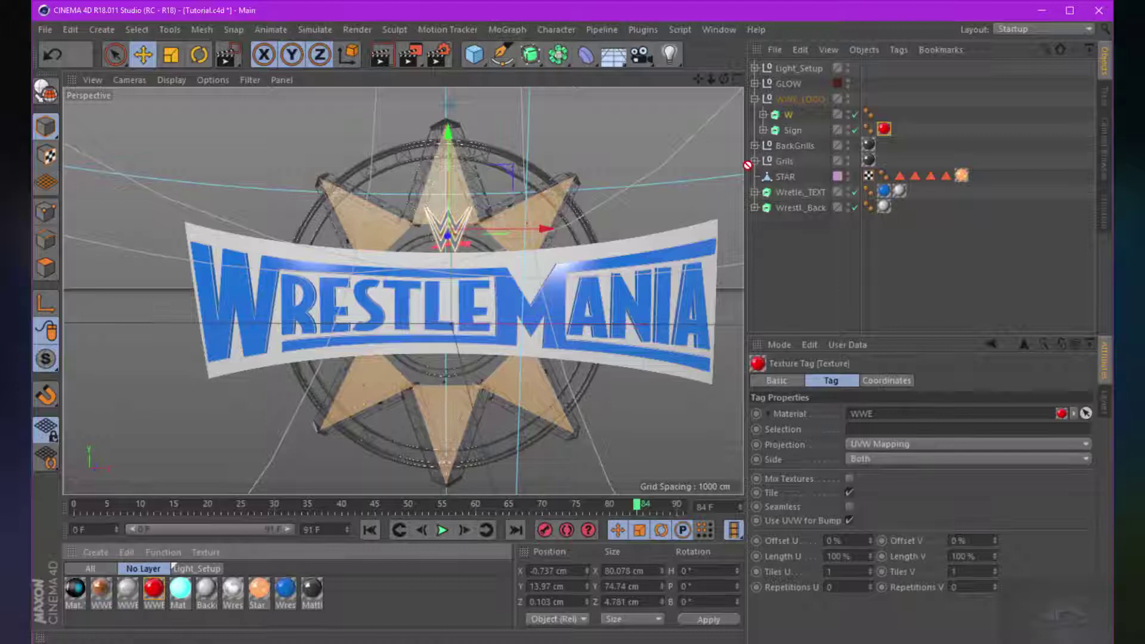
pyautogui.moveTo(793, 116); pyautogui.dragTo(794, 117)
pyautogui.click(653, 188)
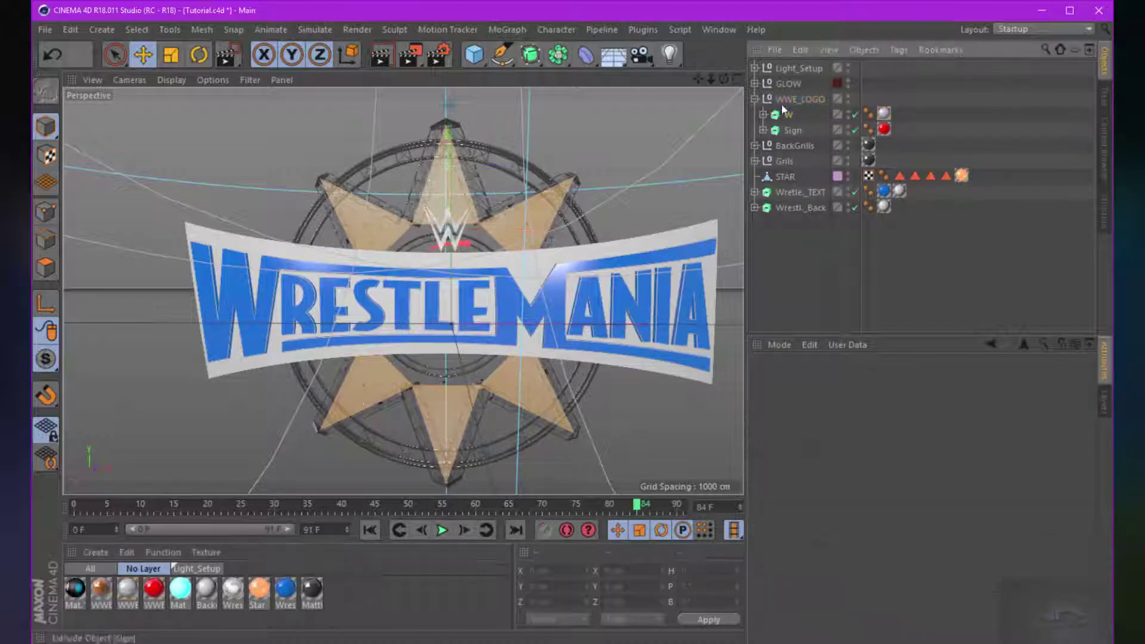
pyautogui.click(754, 99)
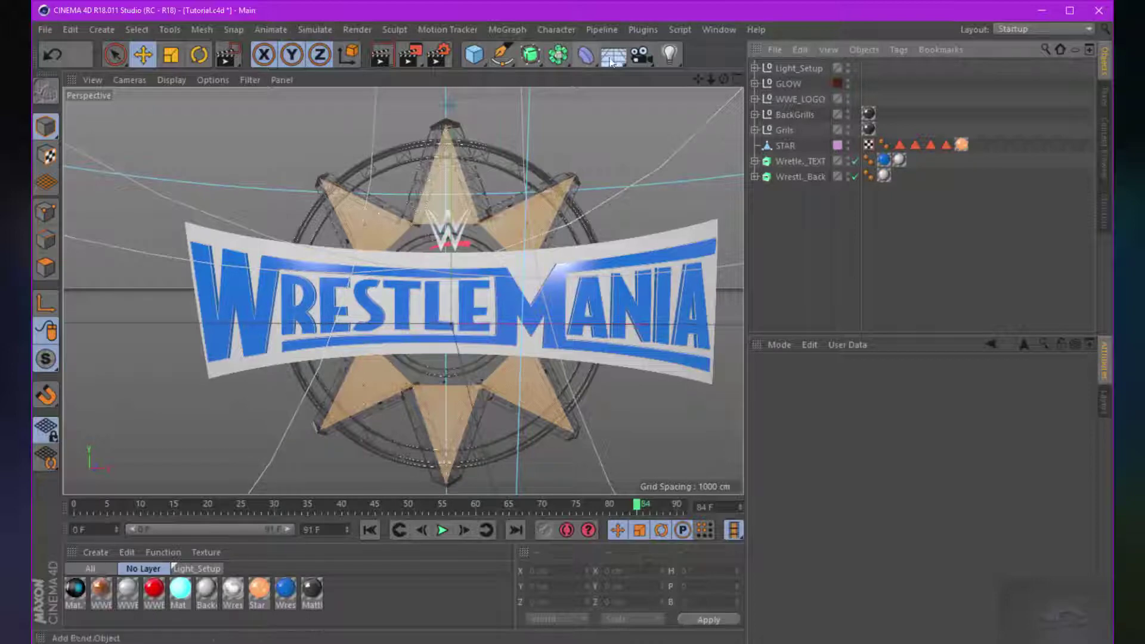
# Add a Background object and apply the Mat.1 material to it.
pyautogui.moveTo(611, 61); pyautogui.dragTo(678, 184)
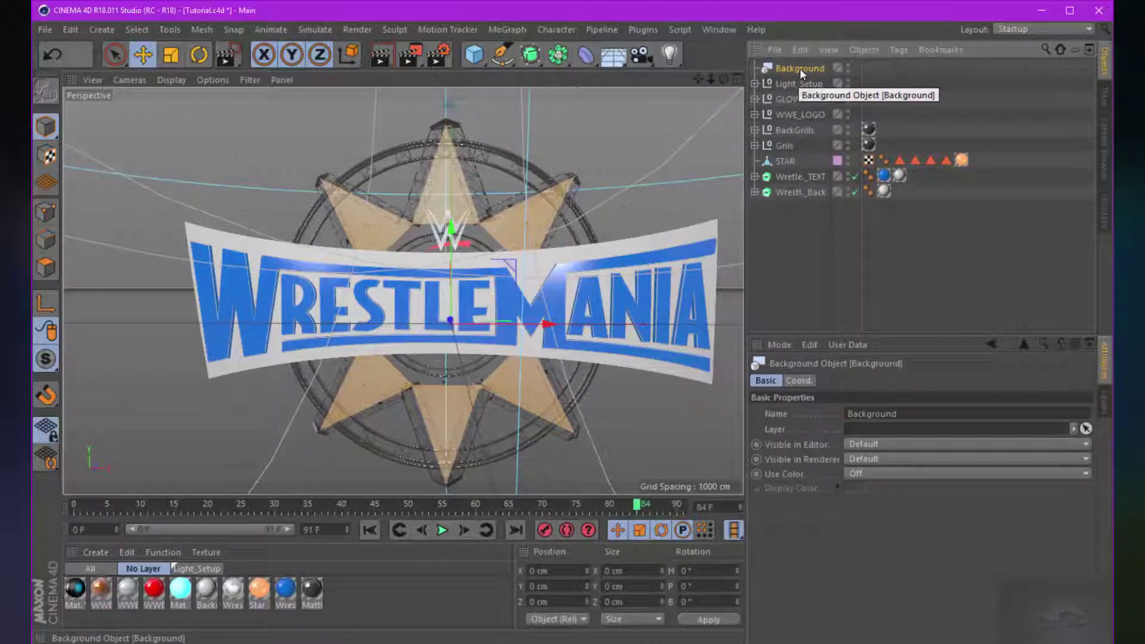
pyautogui.moveTo(78, 603); pyautogui.dragTo(827, 70)
pyautogui.moveTo(651, 52); pyautogui.dragTo(805, 68)
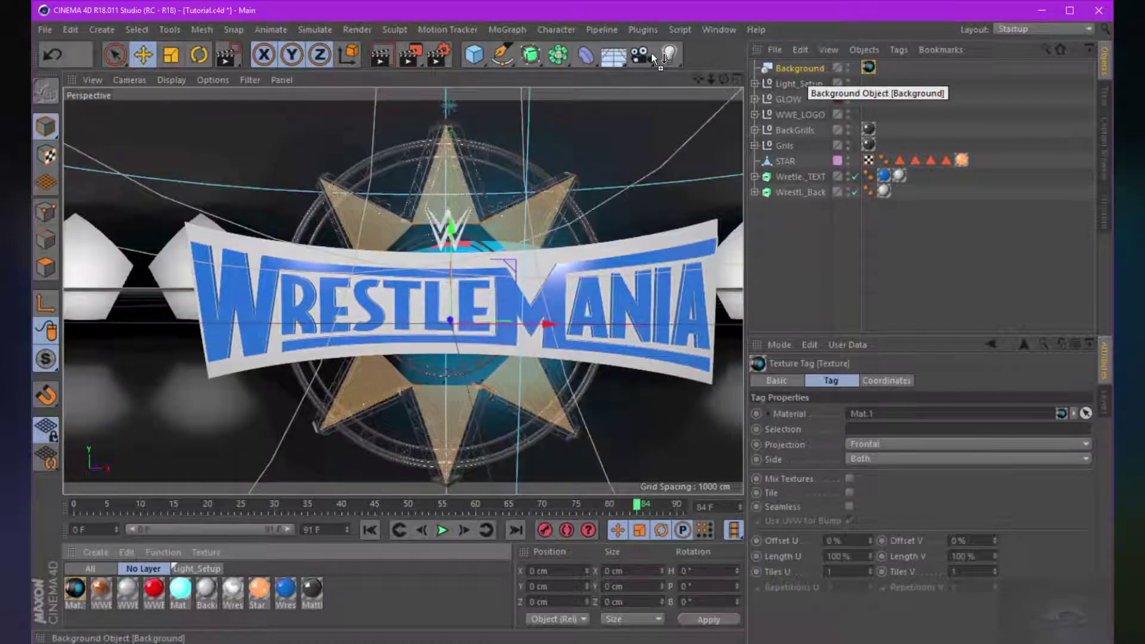
pyautogui.click(804, 68)
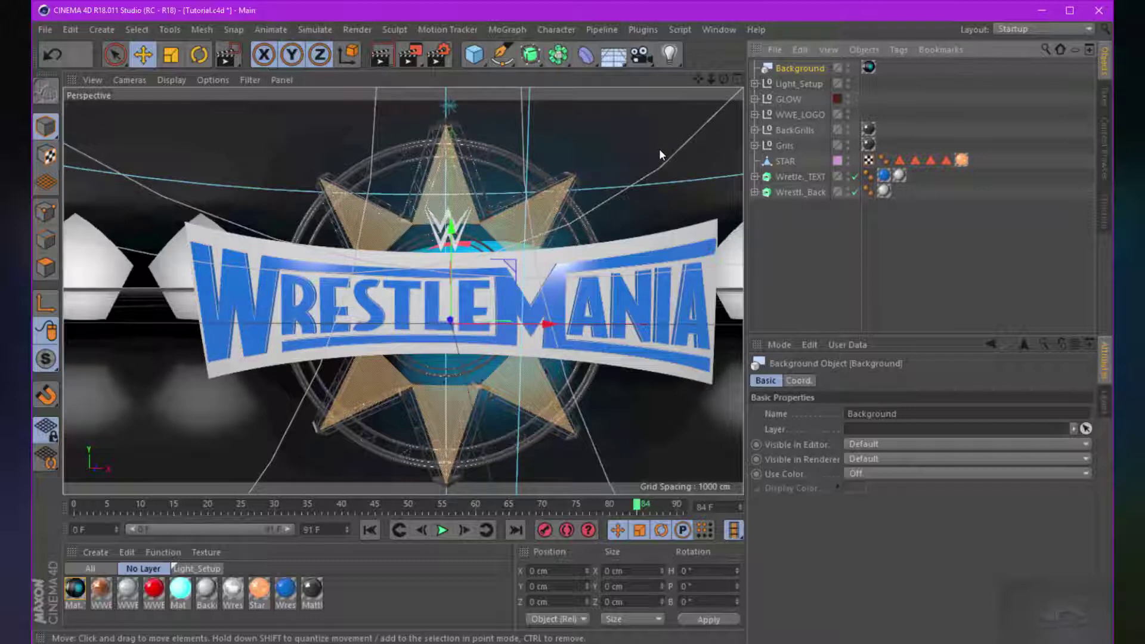
# Give the Background a Compositing tag with Seen by Camera unchecked.
pyautogui.rightClick(799, 68)
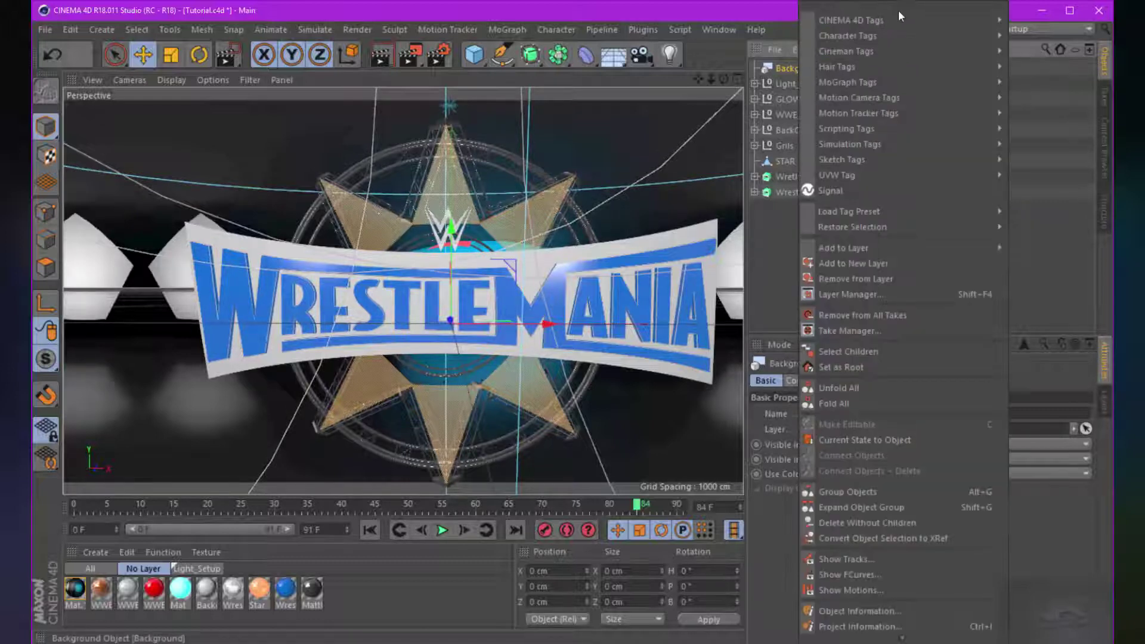
pyautogui.press('Escape')
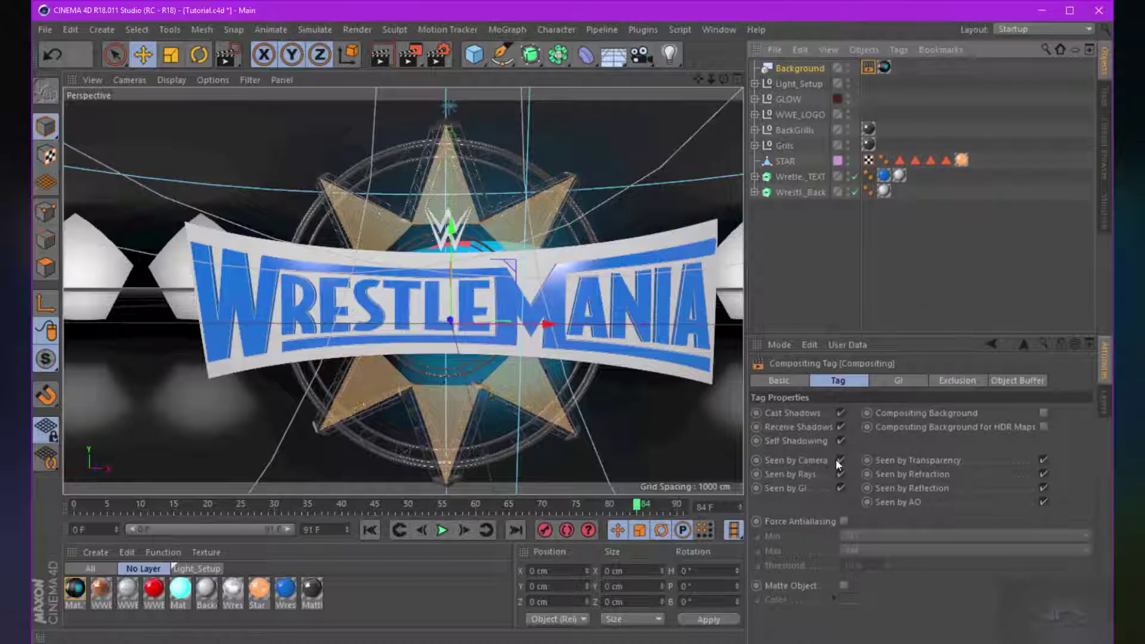
pyautogui.click(841, 459)
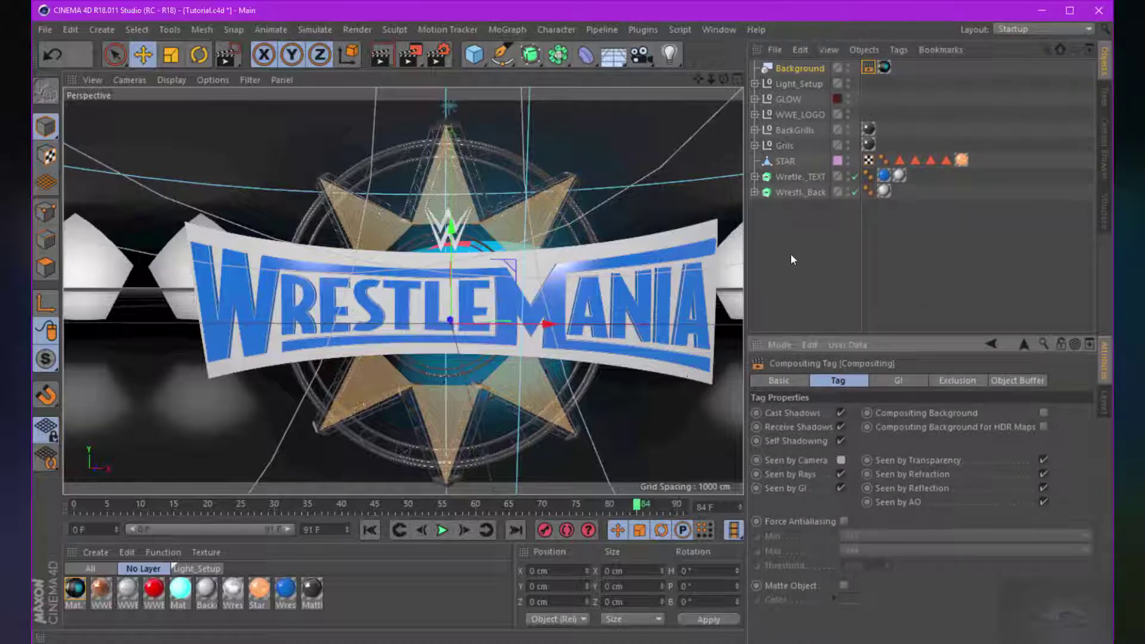
pyautogui.click(768, 234)
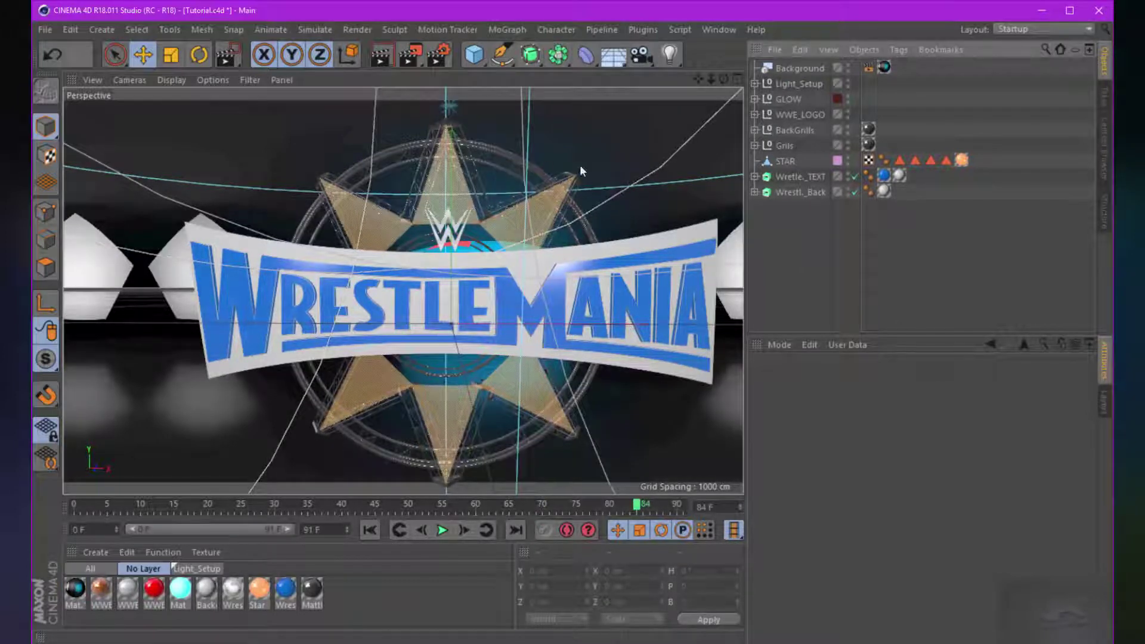
pyautogui.click(382, 54)
# Add a camera, view through it, and orbit it around the WrestleMania logo.
pyautogui.click(641, 54)
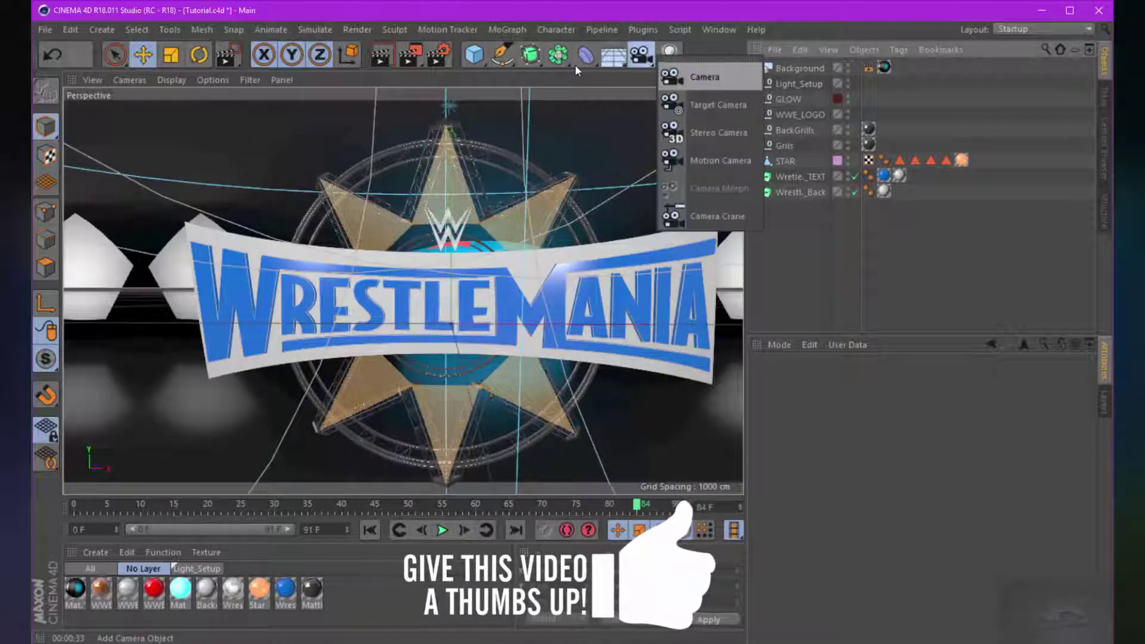
pyautogui.click(668, 68)
pyautogui.click(855, 68)
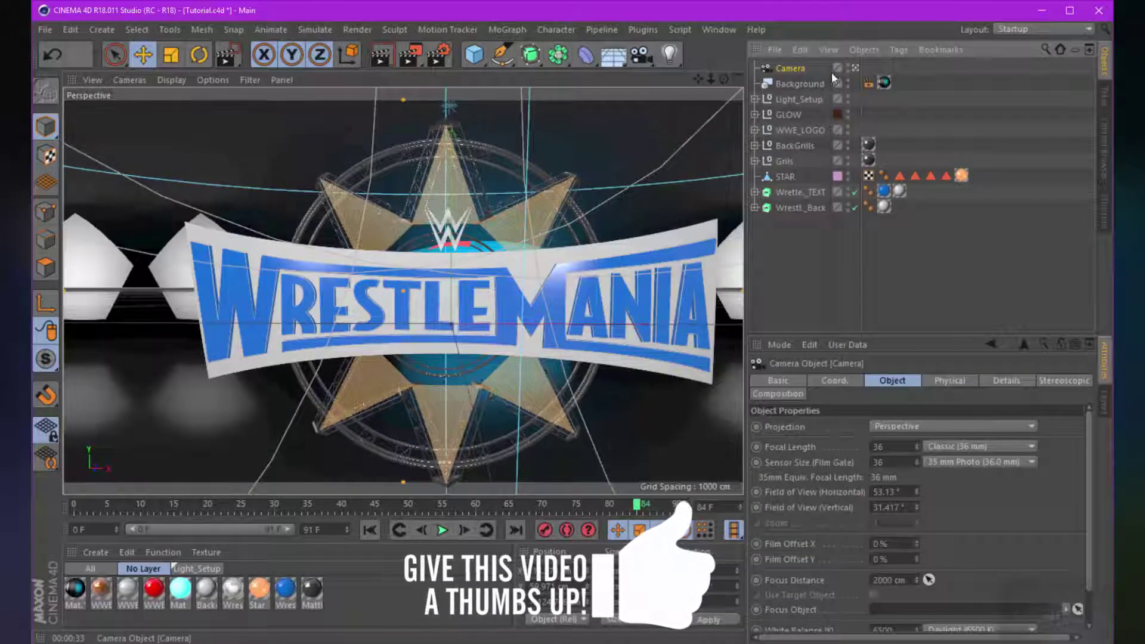
pyautogui.keyDown('alt'); pyautogui.moveTo(345, 423); pyautogui.dragTo(527, 301); pyautogui.keyUp('alt')
pyautogui.scroll(4, 531, 299)
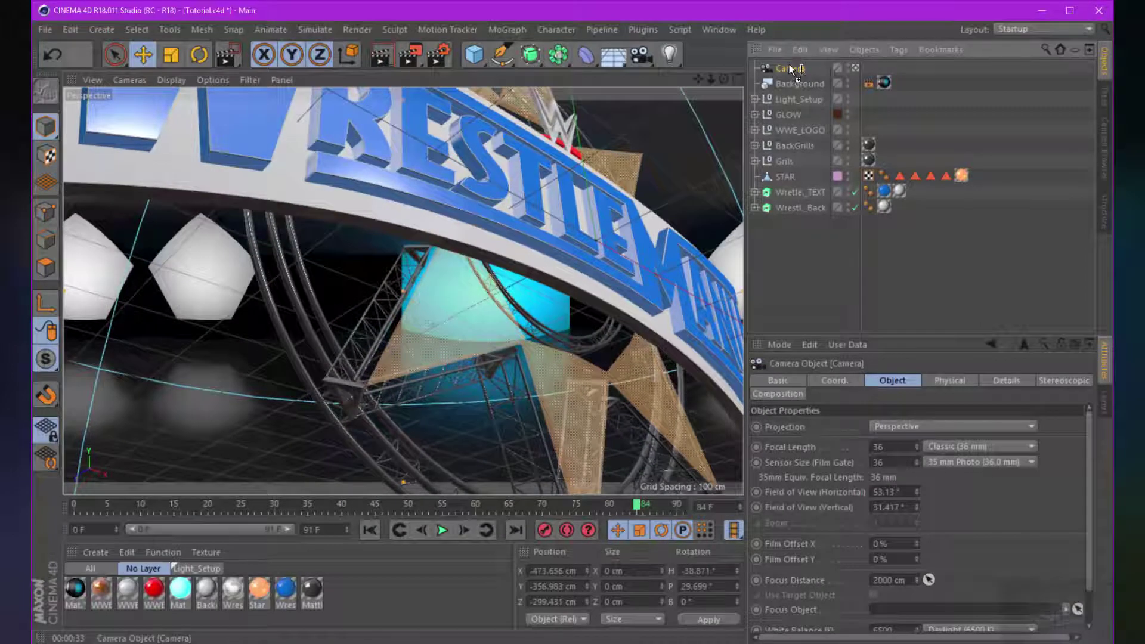
# Add a second camera, Camera.1, and orbit it to a close, near-frontal view of the lettering.
pyautogui.keyDown('shift'); pyautogui.click(641, 55); pyautogui.keyUp('shift')
pyautogui.hotkey('ctrl', 'z')
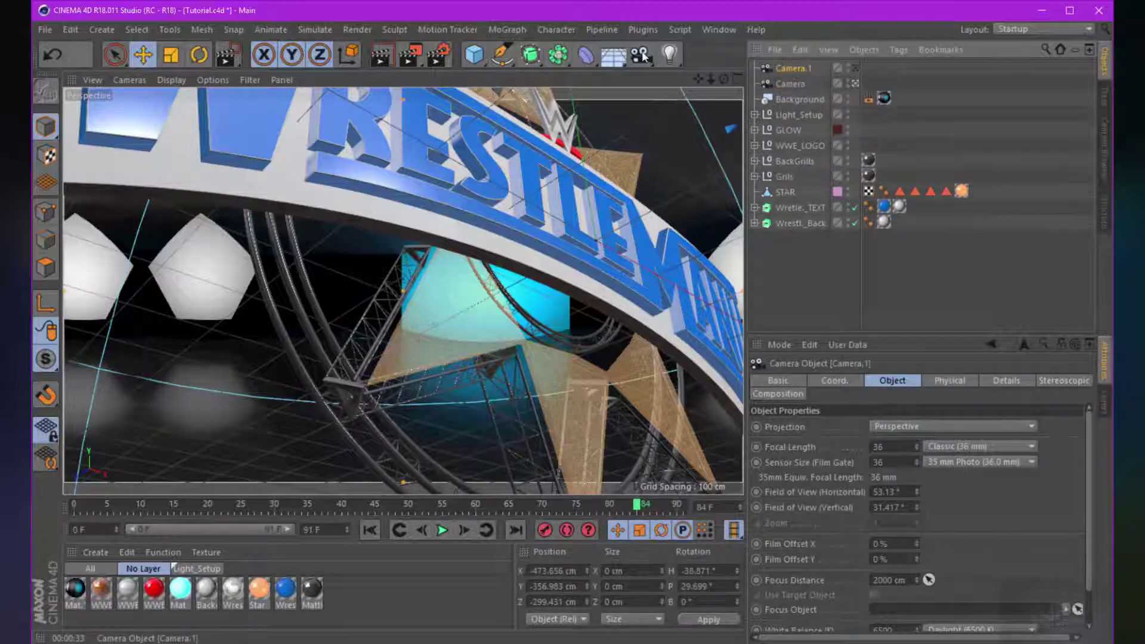
pyautogui.click(641, 54)
pyautogui.doubleClick(796, 68)
pyautogui.press('Return')
pyautogui.keyDown('alt'); pyautogui.moveTo(685, 156); pyautogui.dragTo(535, 268); pyautogui.keyUp('alt')
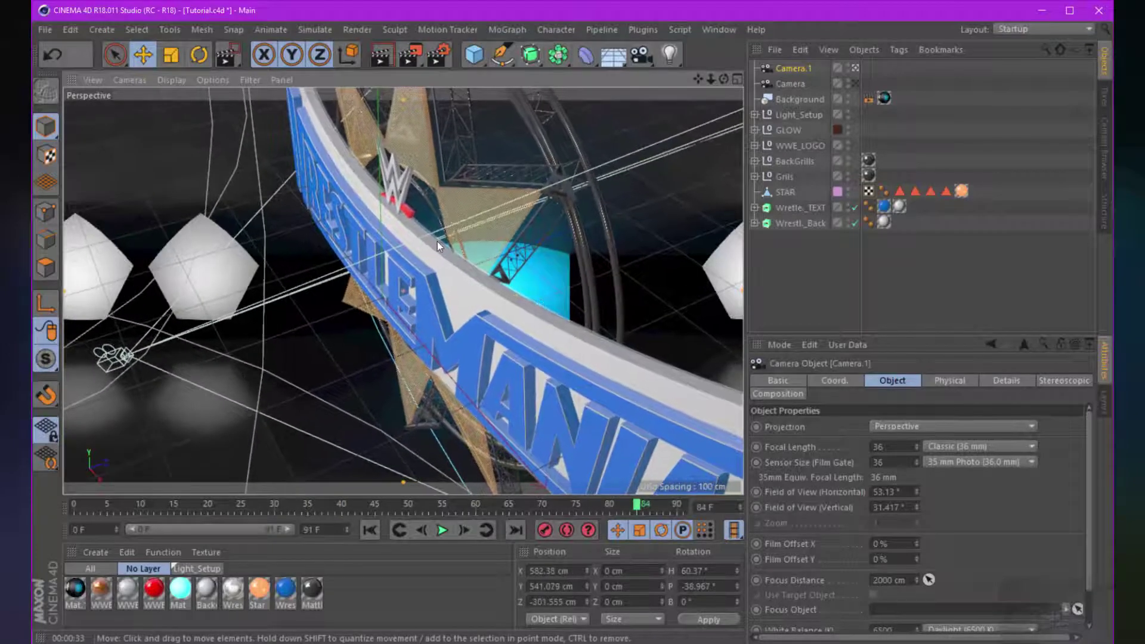
pyautogui.click(855, 83)
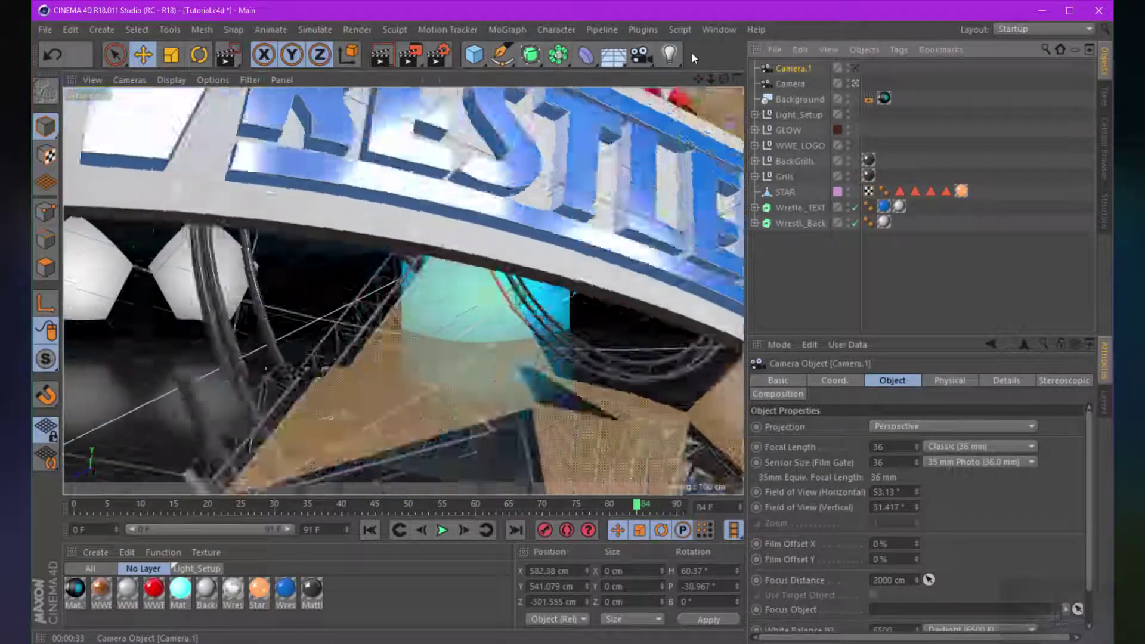
pyautogui.click(855, 84)
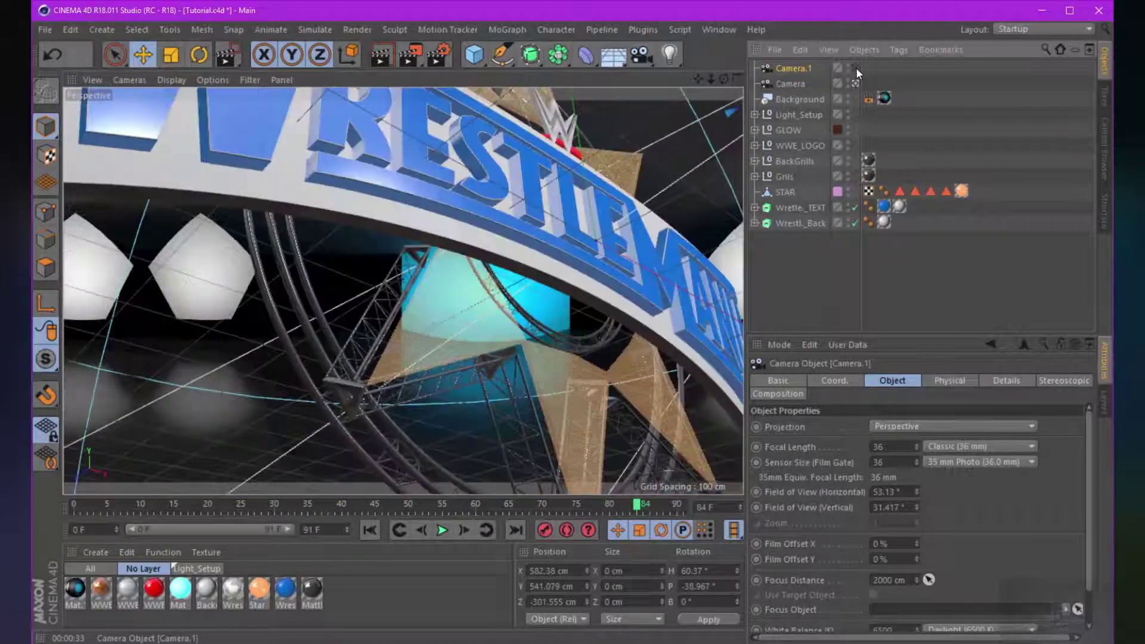
# Create a Camera Morph from Camera and Camera.1, with Camera as first source and blend at 30.4%.
pyautogui.keyDown('ctrl'); pyautogui.click(789, 69); pyautogui.keyUp('ctrl')
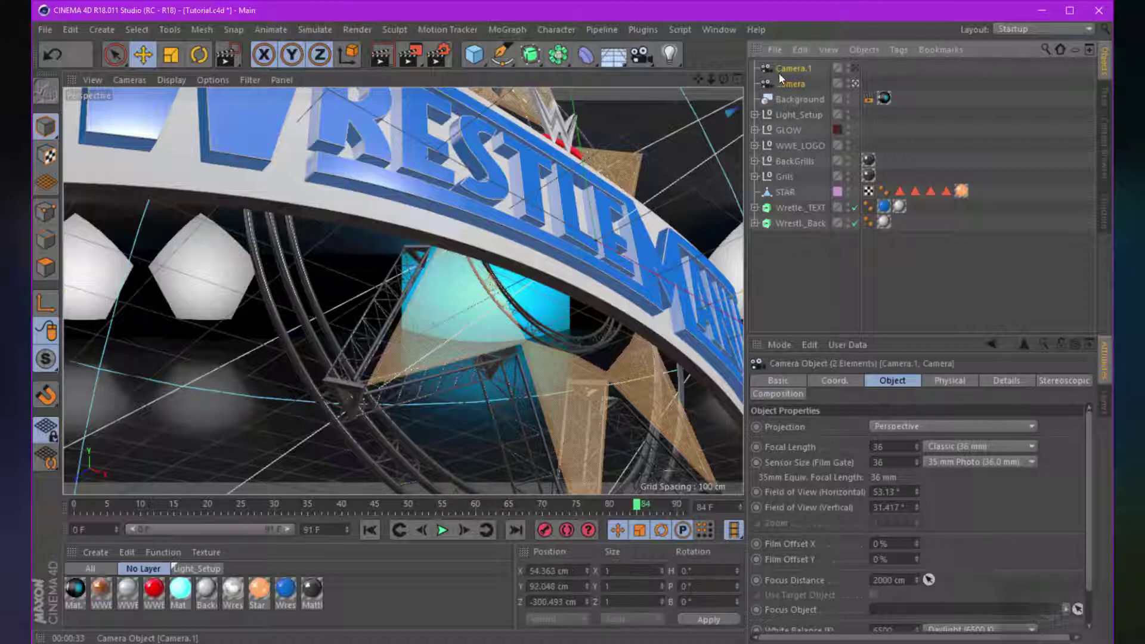
pyautogui.click(649, 56)
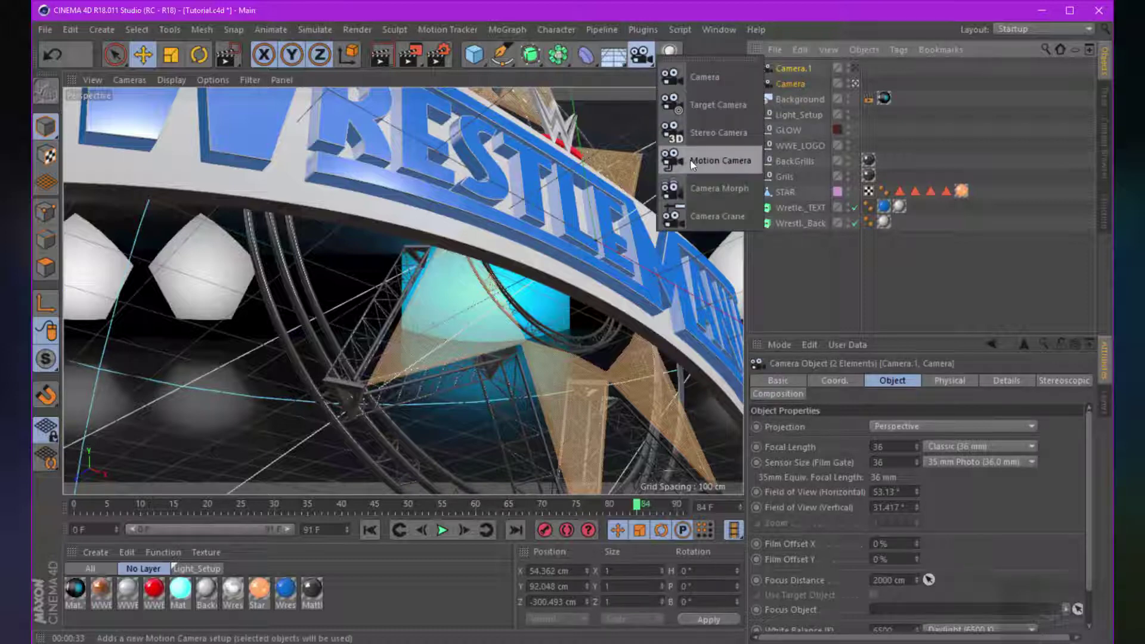
pyautogui.click(713, 191)
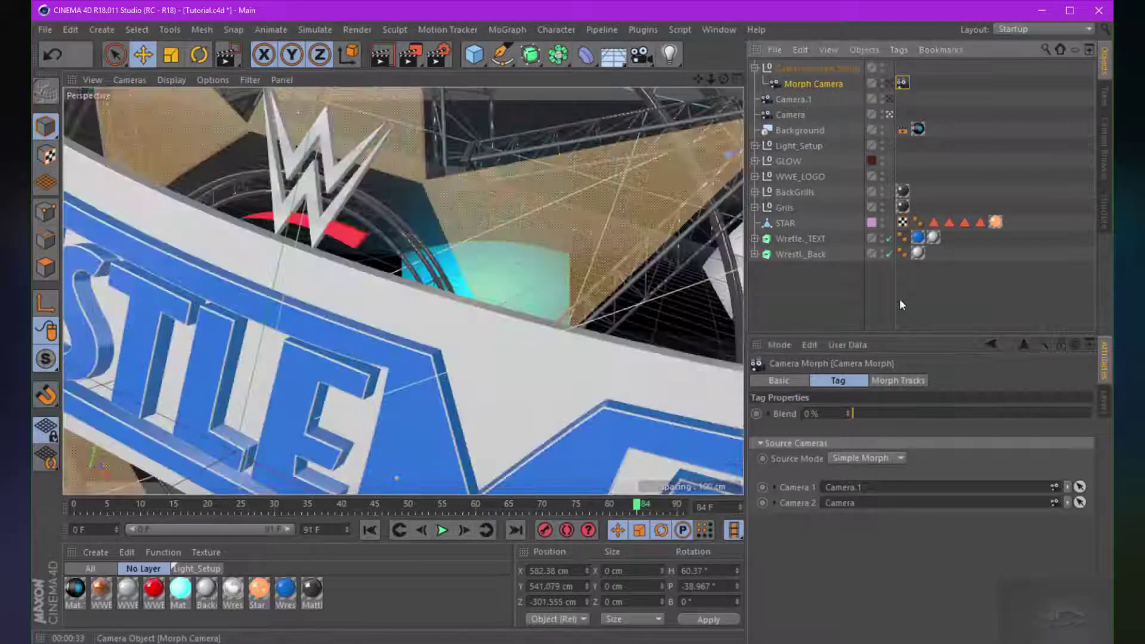
pyautogui.moveTo(853, 413); pyautogui.dragTo(1079, 414)
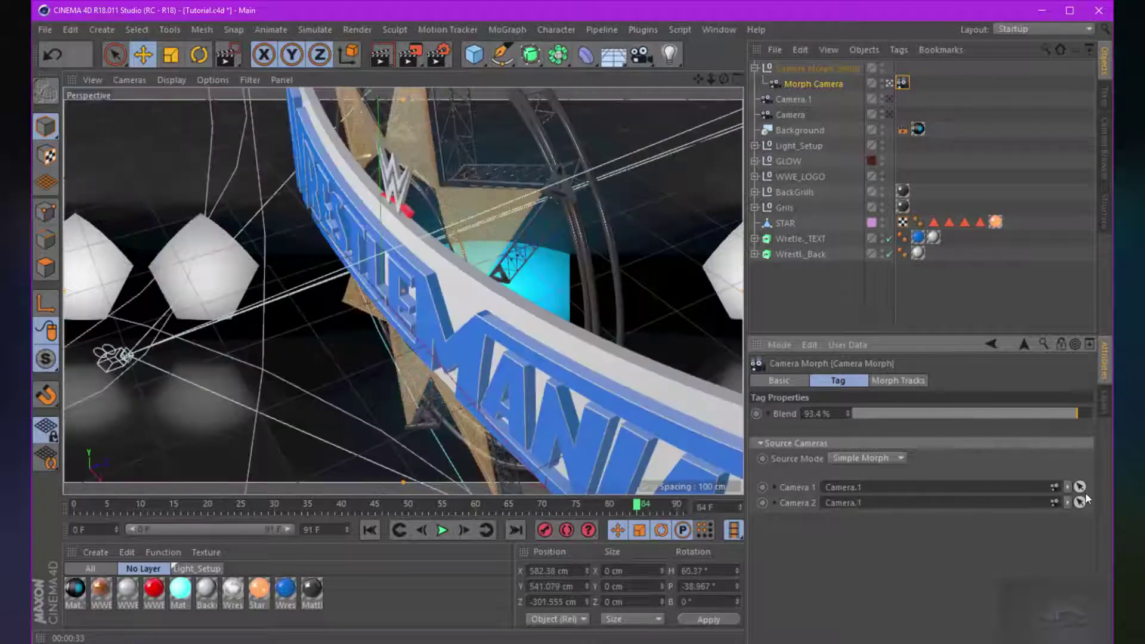
pyautogui.click(792, 114)
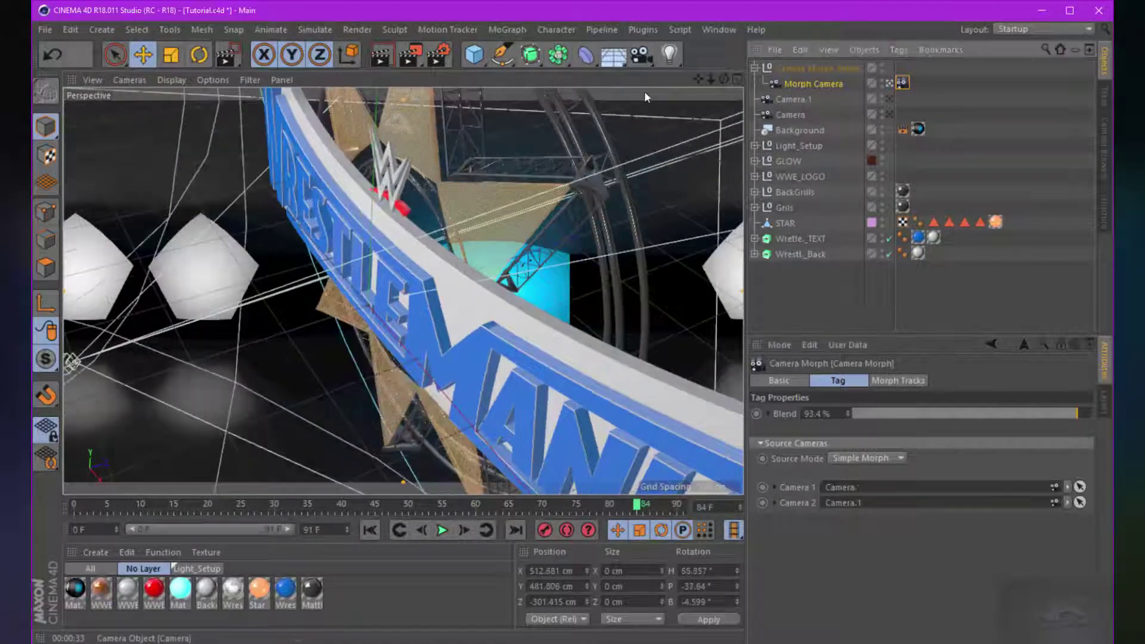
pyautogui.moveTo(1077, 413); pyautogui.dragTo(1008, 416)
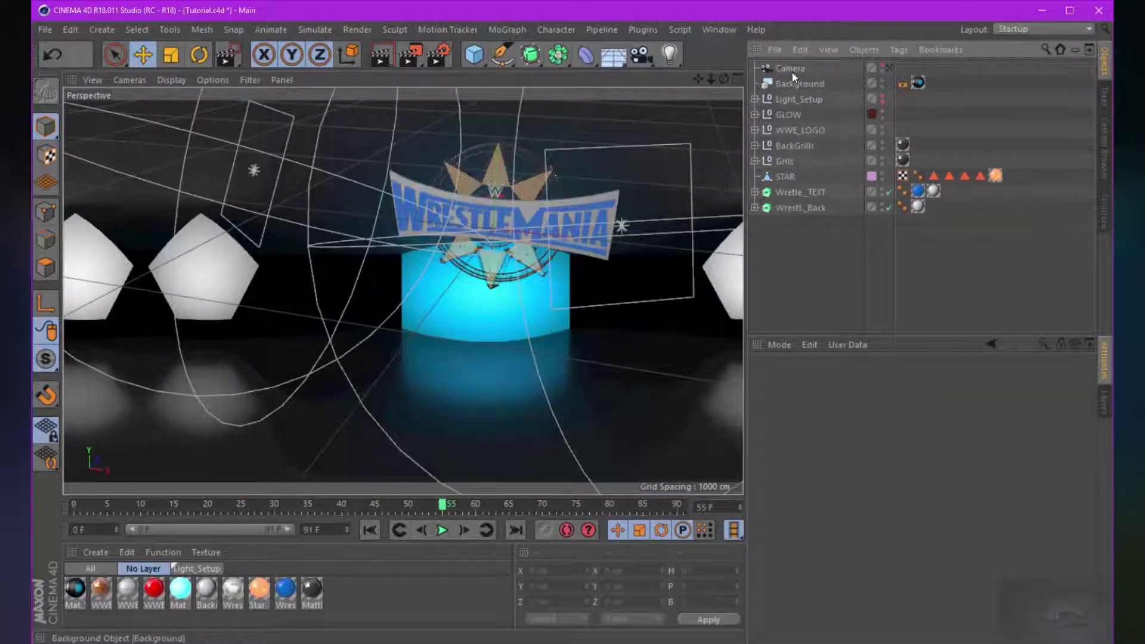
# Add a Motion Camera rig and move its setup null back along Z to -582.708 cm.
pyautogui.scroll(-1, 788, 73)
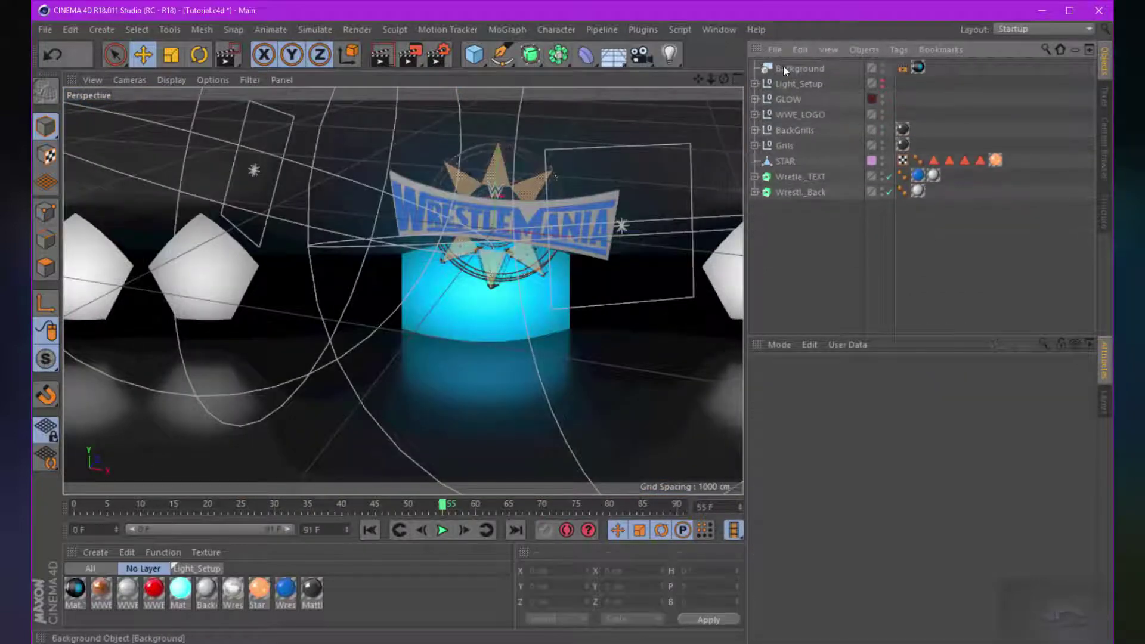
pyautogui.click(613, 56)
pyautogui.click(689, 153)
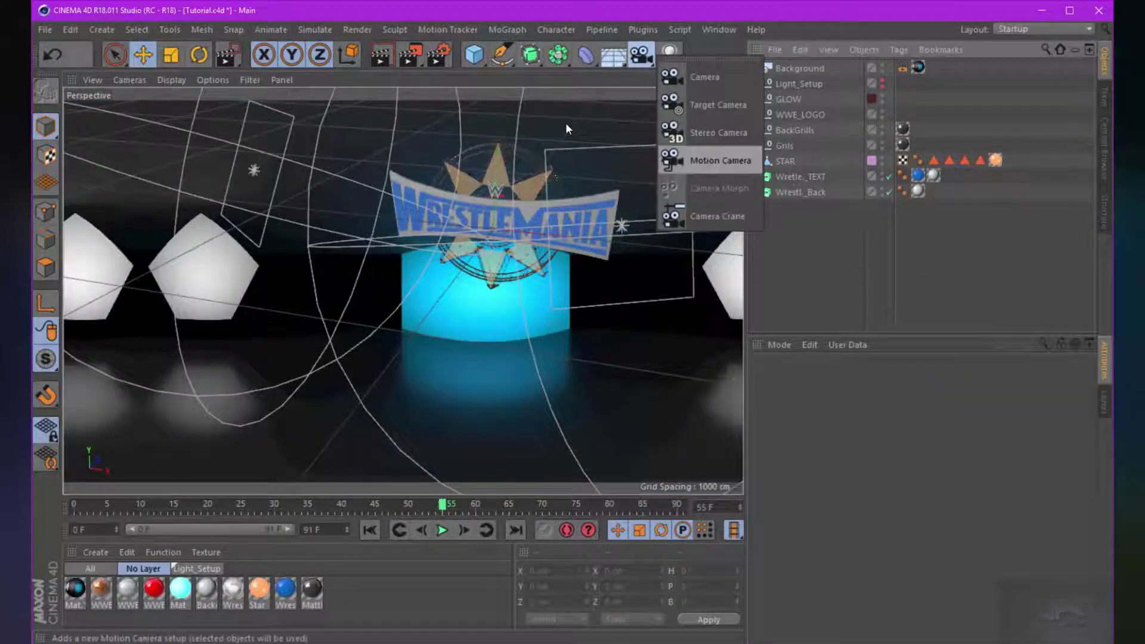
pyautogui.moveTo(632, 180); pyautogui.dragTo(700, 244)
pyautogui.click(625, 268)
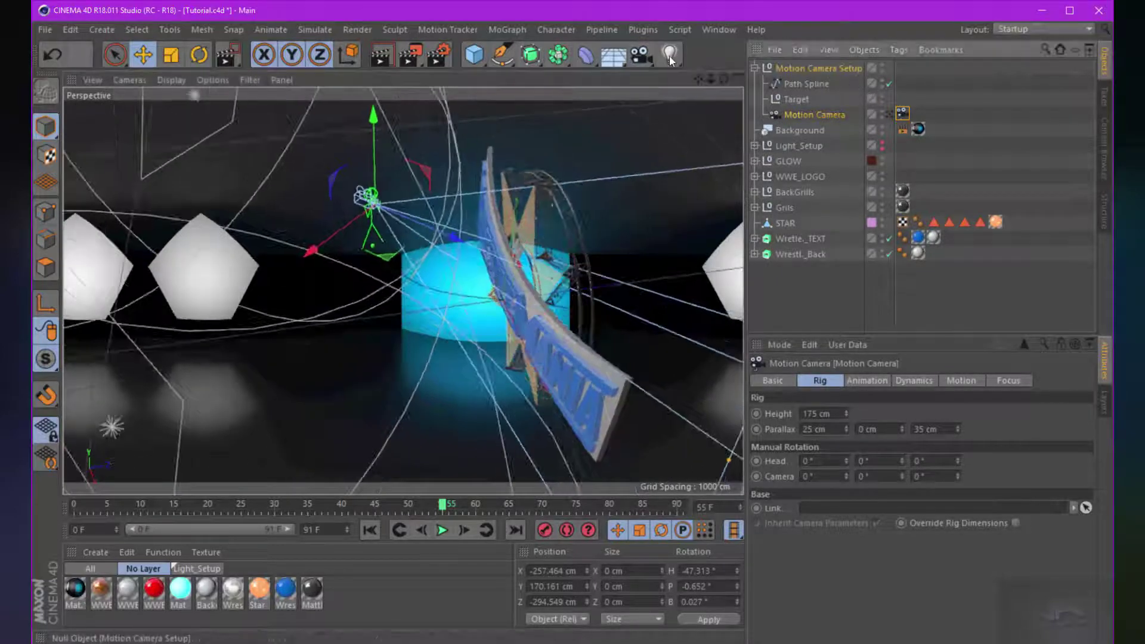
pyautogui.keyDown('alt'); pyautogui.moveTo(625, 268); pyautogui.dragTo(487, 319); pyautogui.keyUp('alt')
pyautogui.keyDown('alt'); pyautogui.moveTo(327, 316); pyautogui.dragTo(440, 277); pyautogui.keyUp('alt')
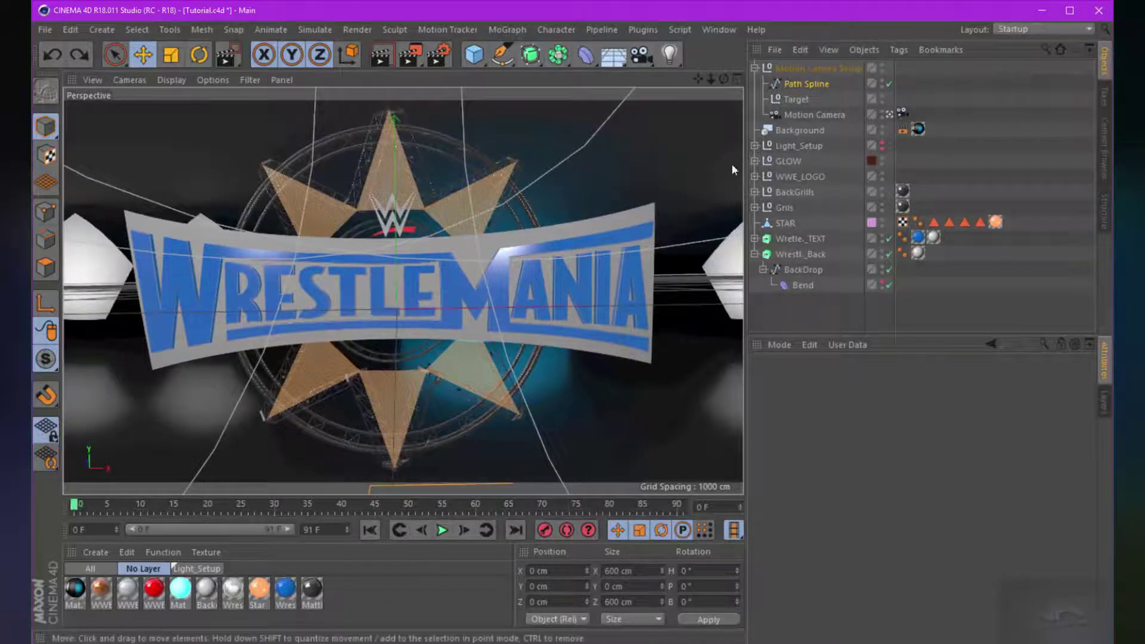
# In four-view layout, move the Path Spline to Y -369.324 cm and play back the camera move.
pyautogui.middleClick(391, 145)
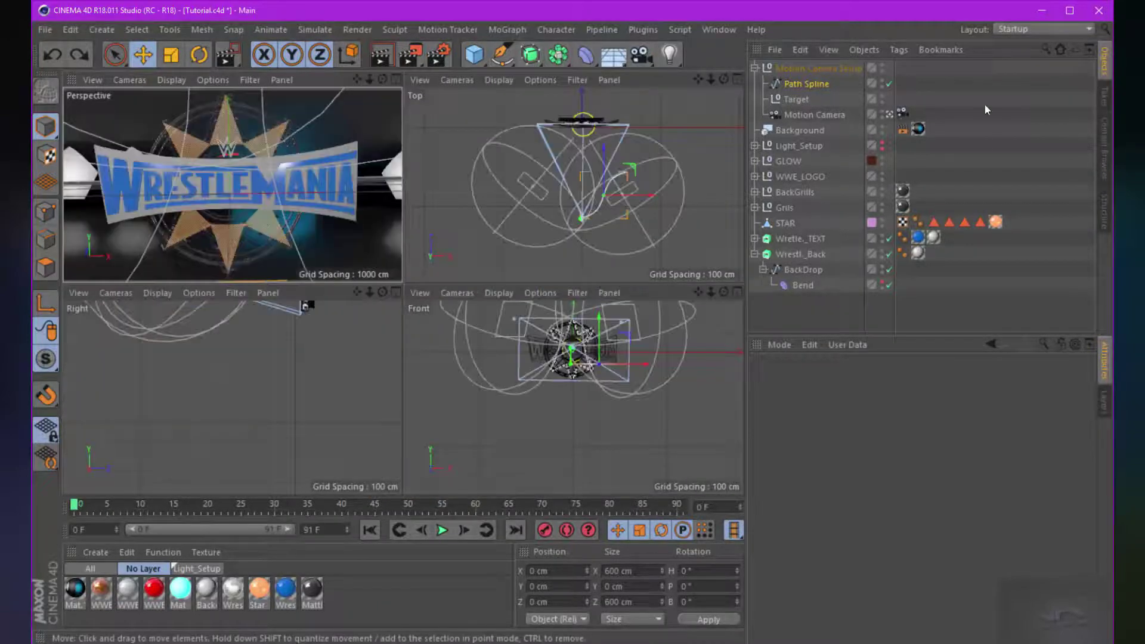
pyautogui.click(806, 84)
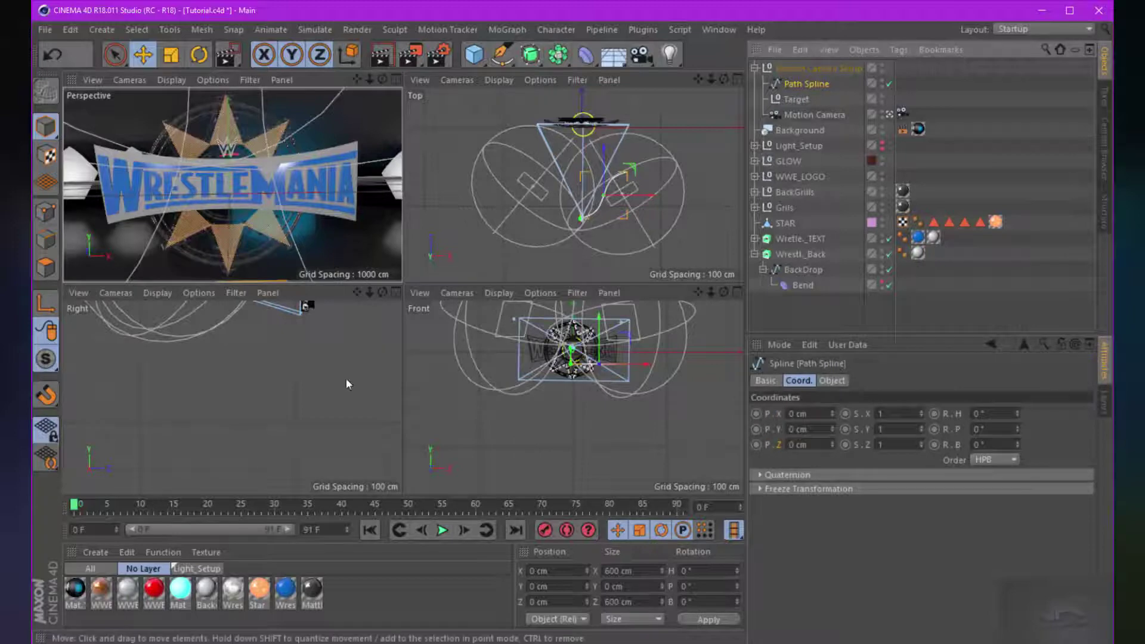
pyautogui.moveTo(594, 317); pyautogui.dragTo(602, 447)
pyautogui.moveTo(84, 510); pyautogui.dragTo(168, 511)
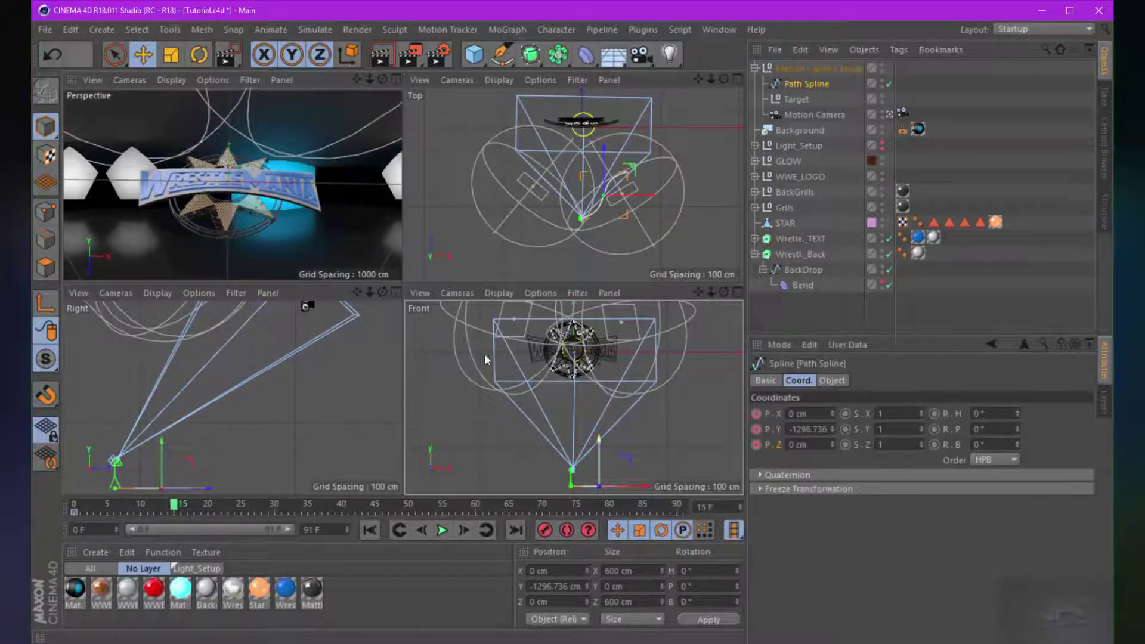
pyautogui.moveTo(598, 451); pyautogui.dragTo(489, 313)
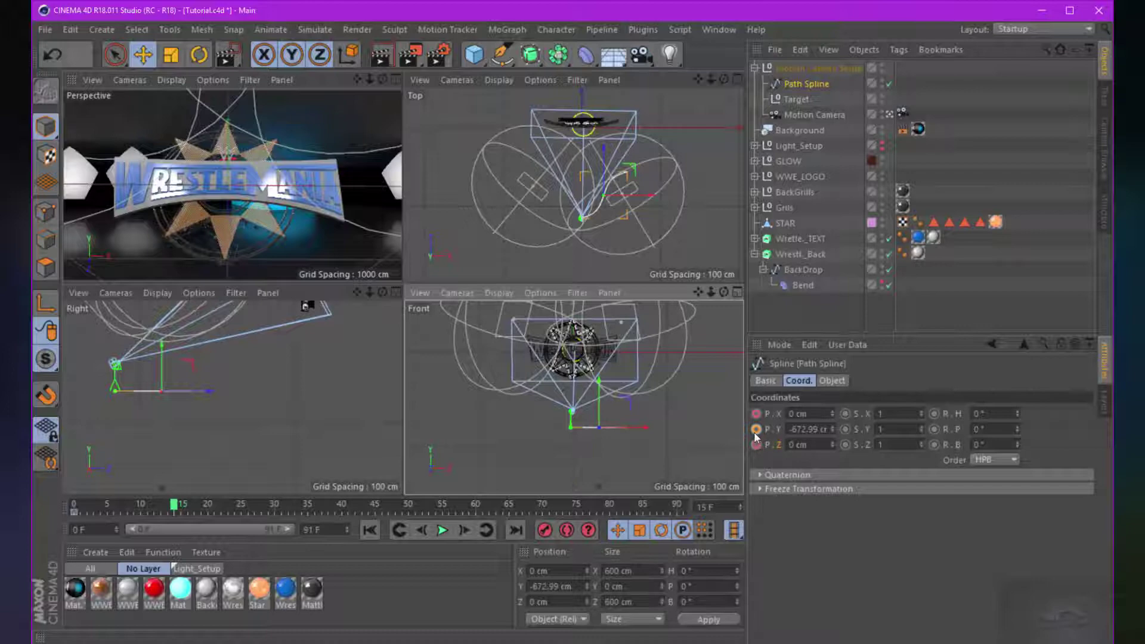
pyautogui.moveTo(174, 511); pyautogui.dragTo(412, 513)
pyautogui.moveTo(600, 404); pyautogui.dragTo(609, 374)
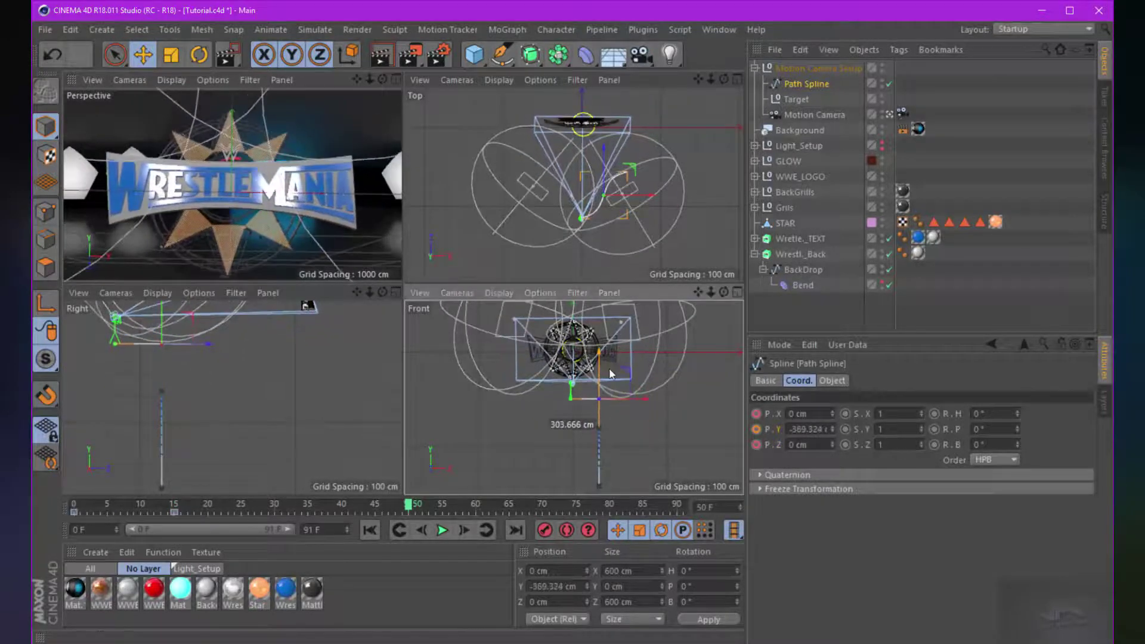
pyautogui.click(442, 530)
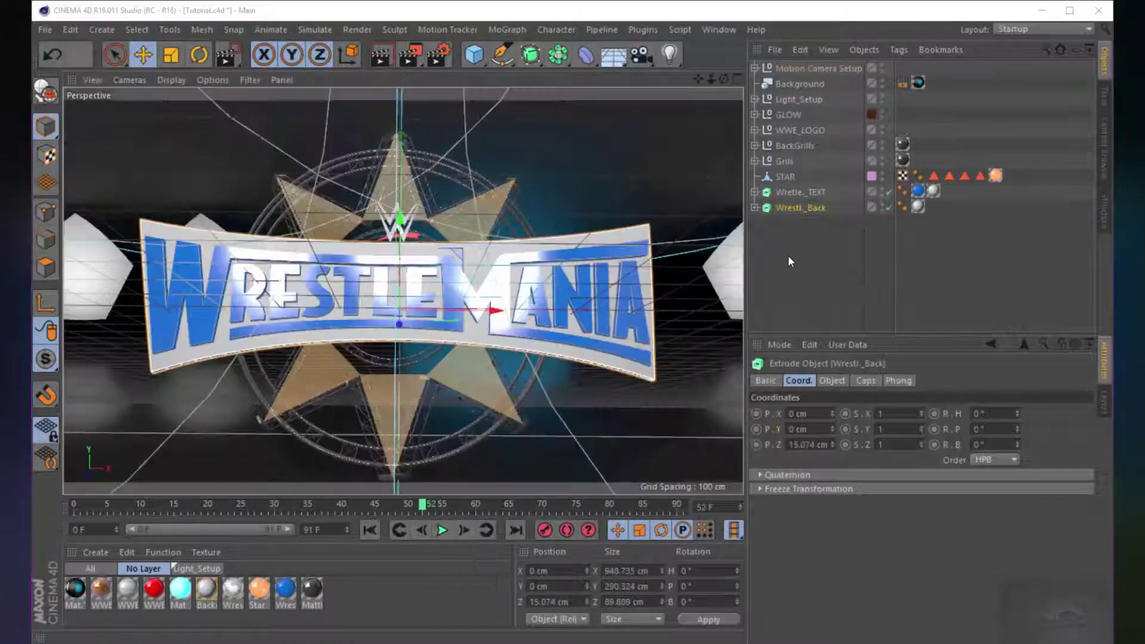
pyautogui.click(790, 261)
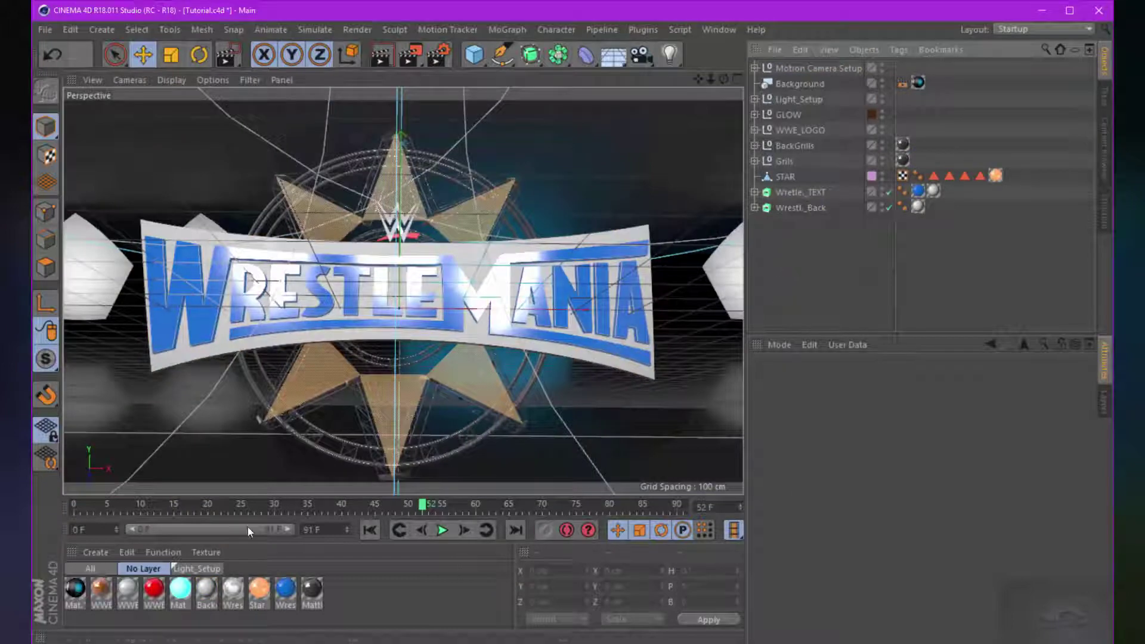
pyautogui.click(294, 505)
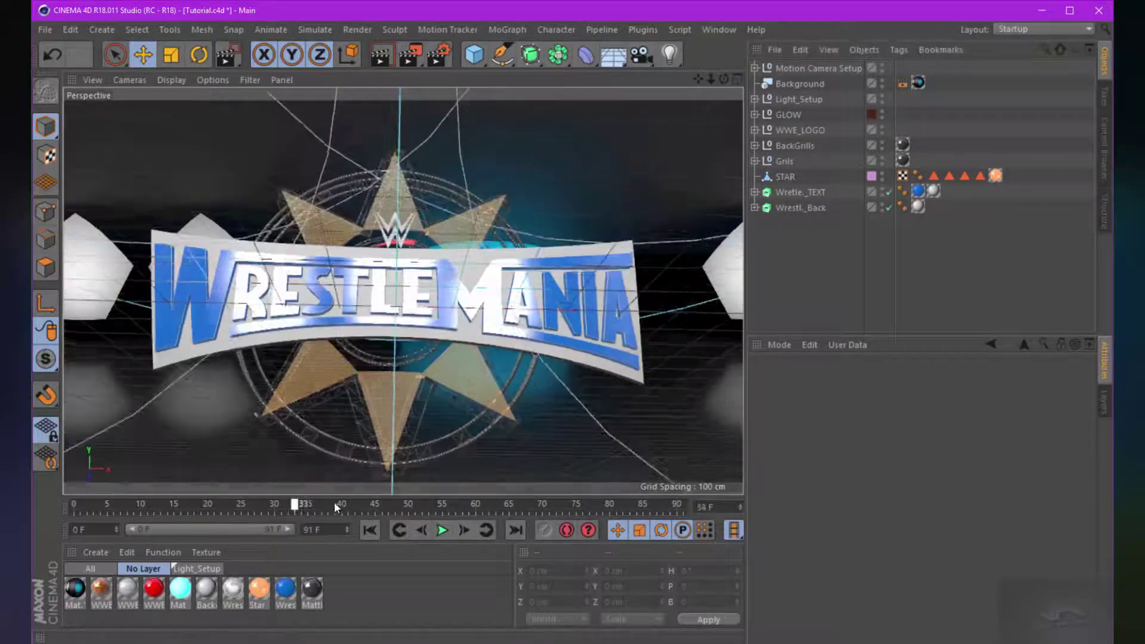
pyautogui.moveTo(334, 502); pyautogui.dragTo(402, 504)
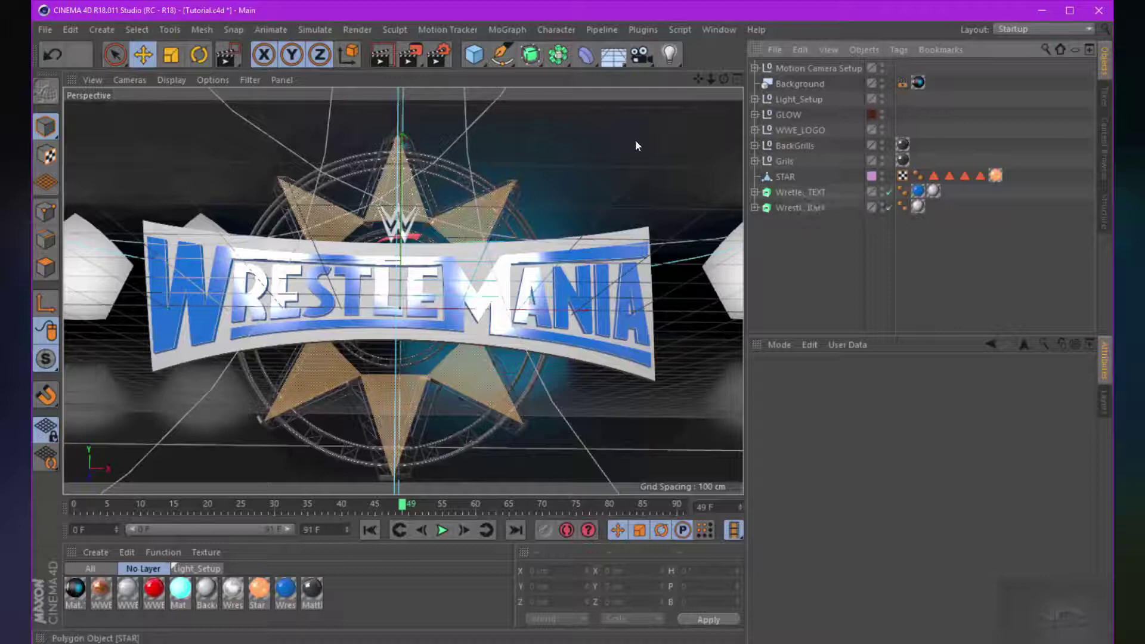
# Add a Compositing tag to the STAR object and enable its Object Buffer 1.
pyautogui.click(786, 176)
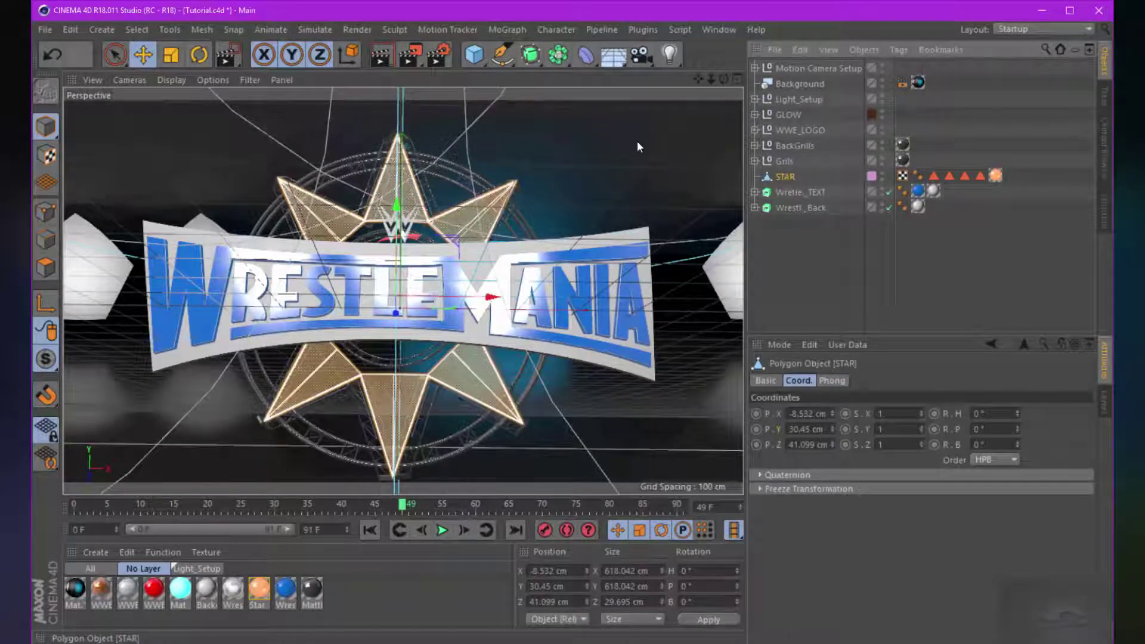
pyautogui.rightClick(787, 177)
pyautogui.moveTo(924, 21)
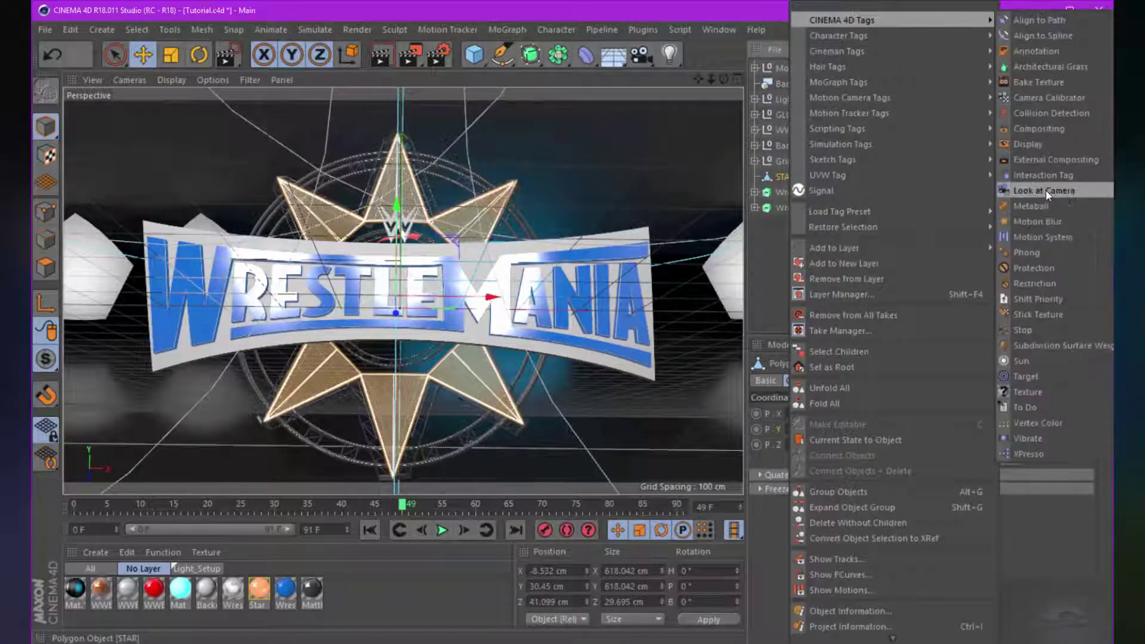
pyautogui.click(1045, 129)
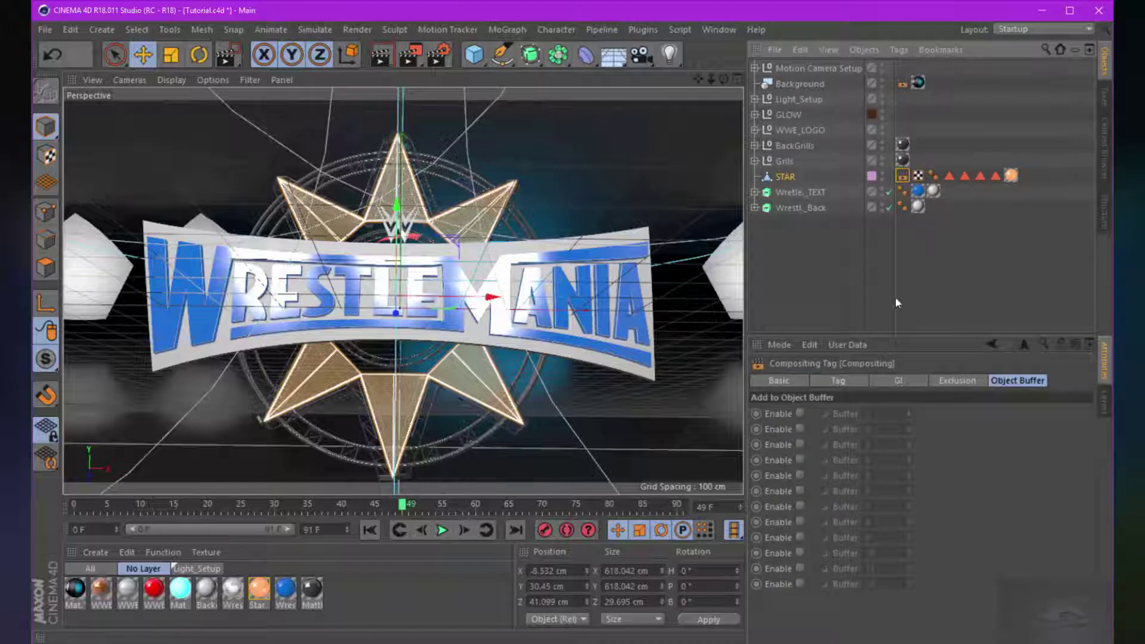
pyautogui.click(799, 414)
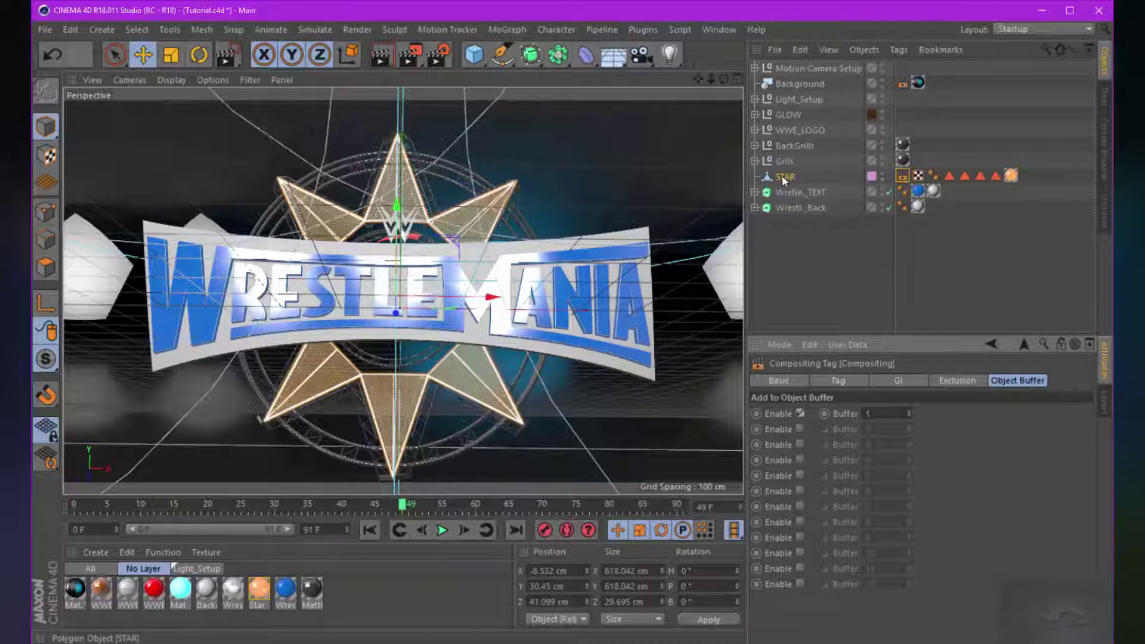
# Enable Object Buffer 2 on the GLOW object's compositing tag.
pyautogui.click(806, 231)
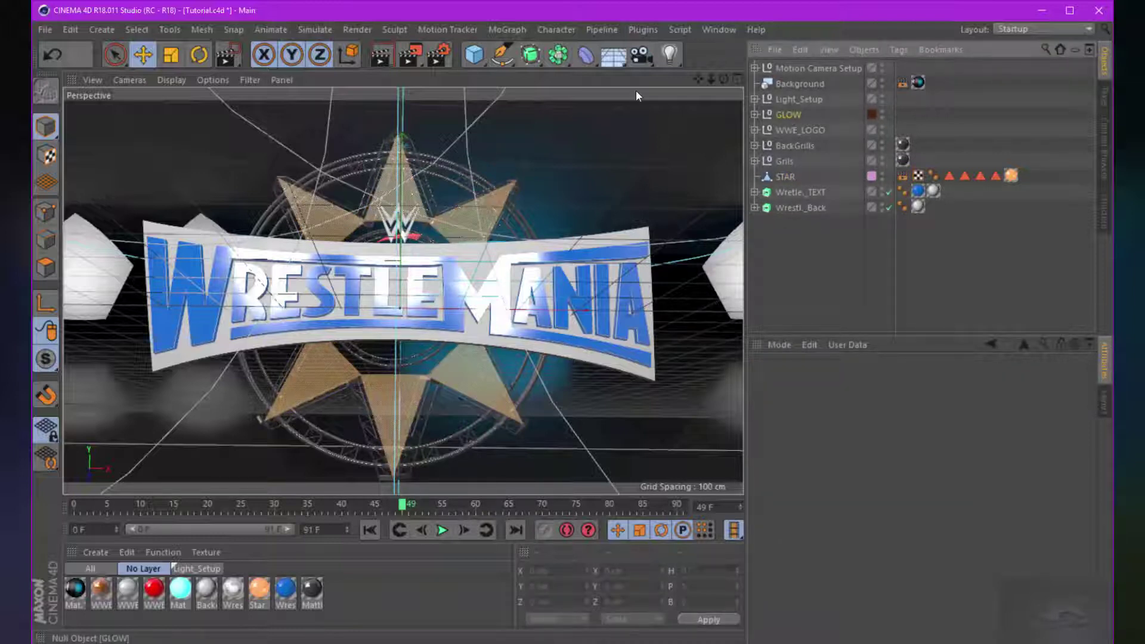
pyautogui.rightClick(788, 114)
pyautogui.moveTo(894, 20)
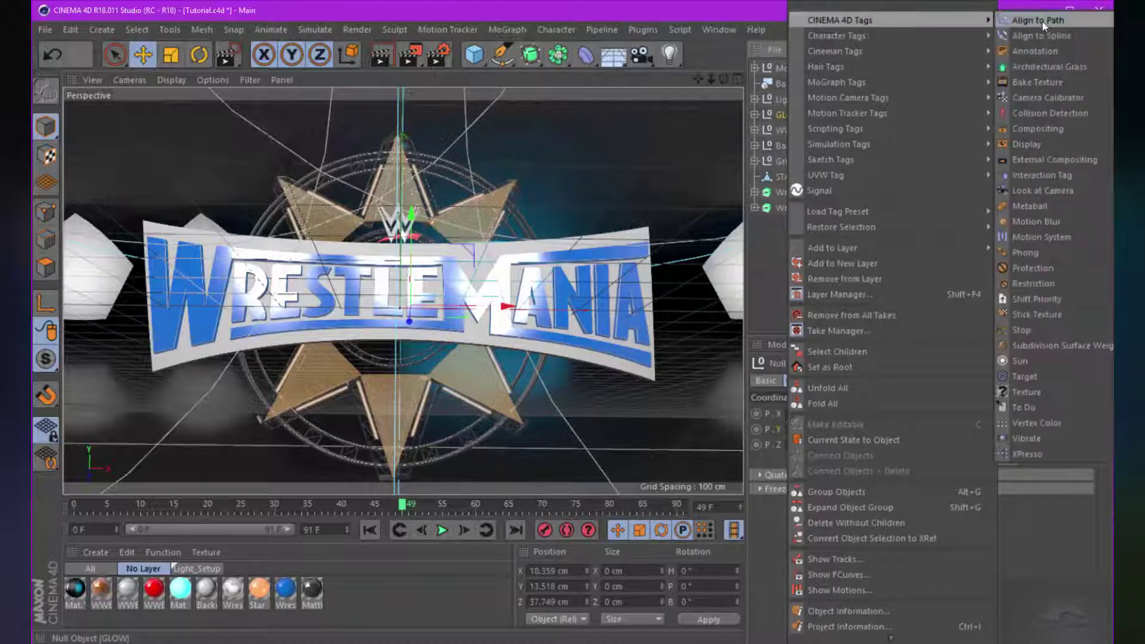
pyautogui.press('Escape')
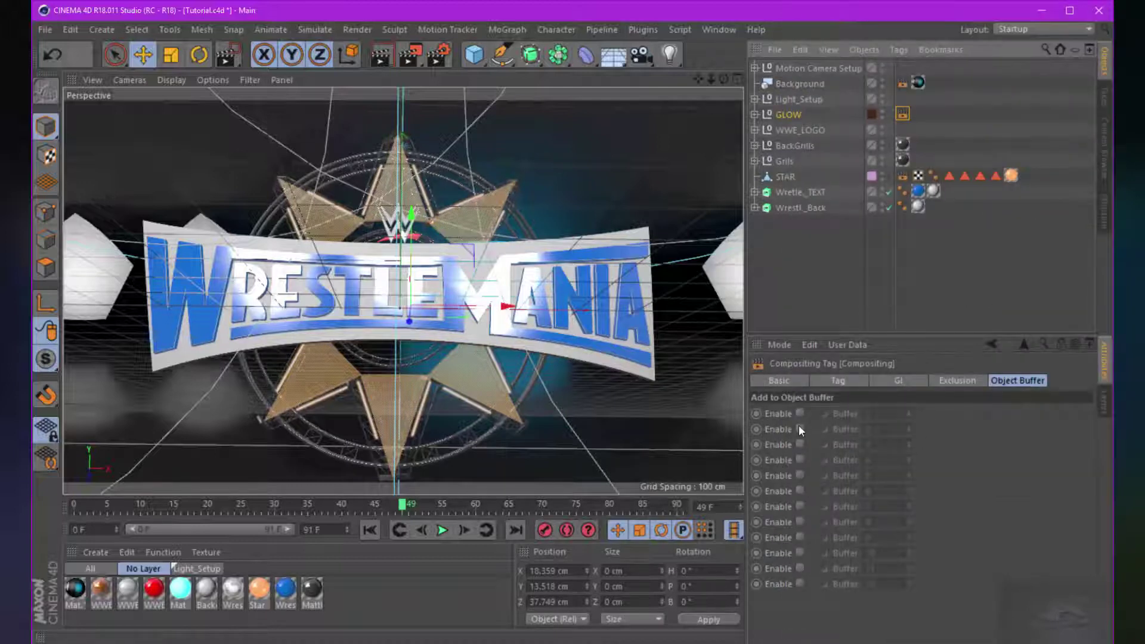
pyautogui.click(799, 428)
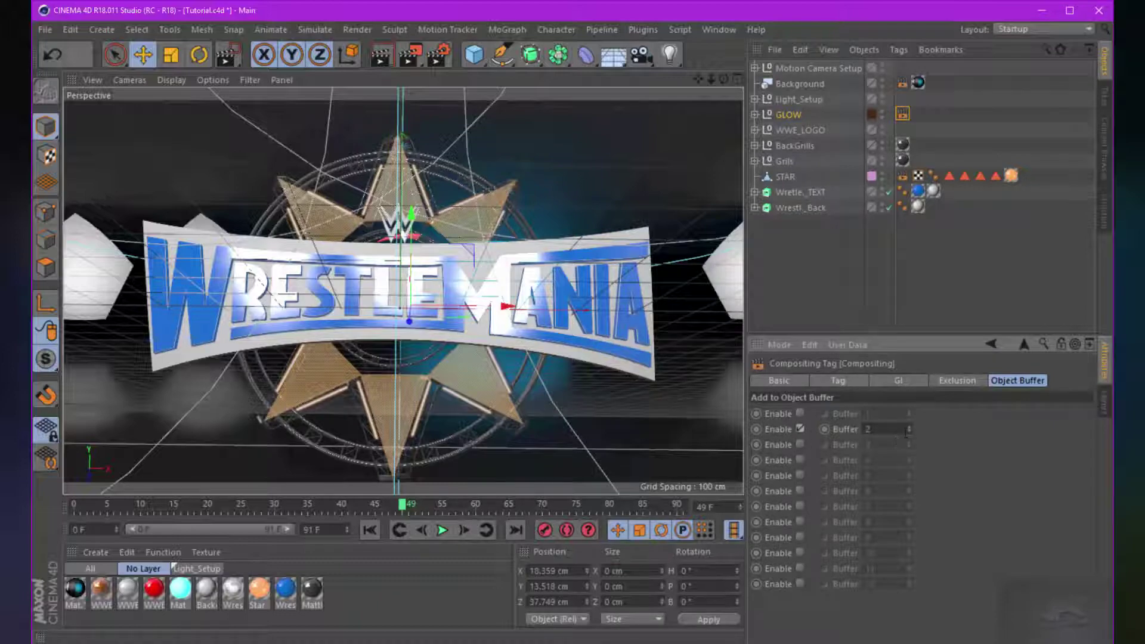
# At frame 21, add an External Compositing tag to the WWE_LOGO null.
pyautogui.moveTo(412, 508); pyautogui.dragTo(442, 508)
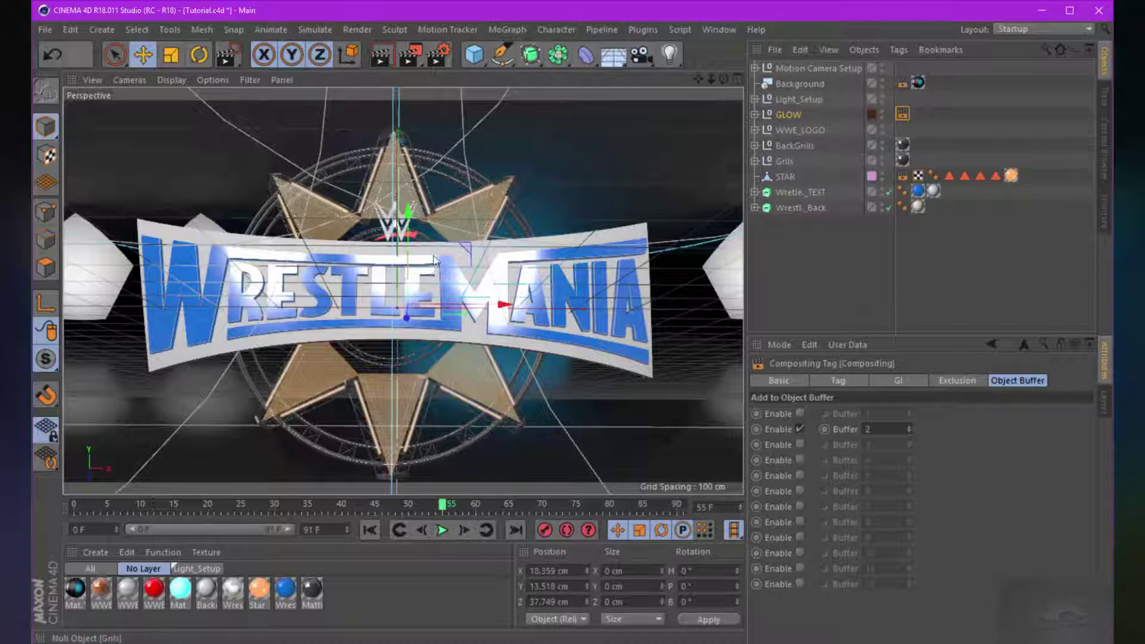
pyautogui.rightClick(793, 130)
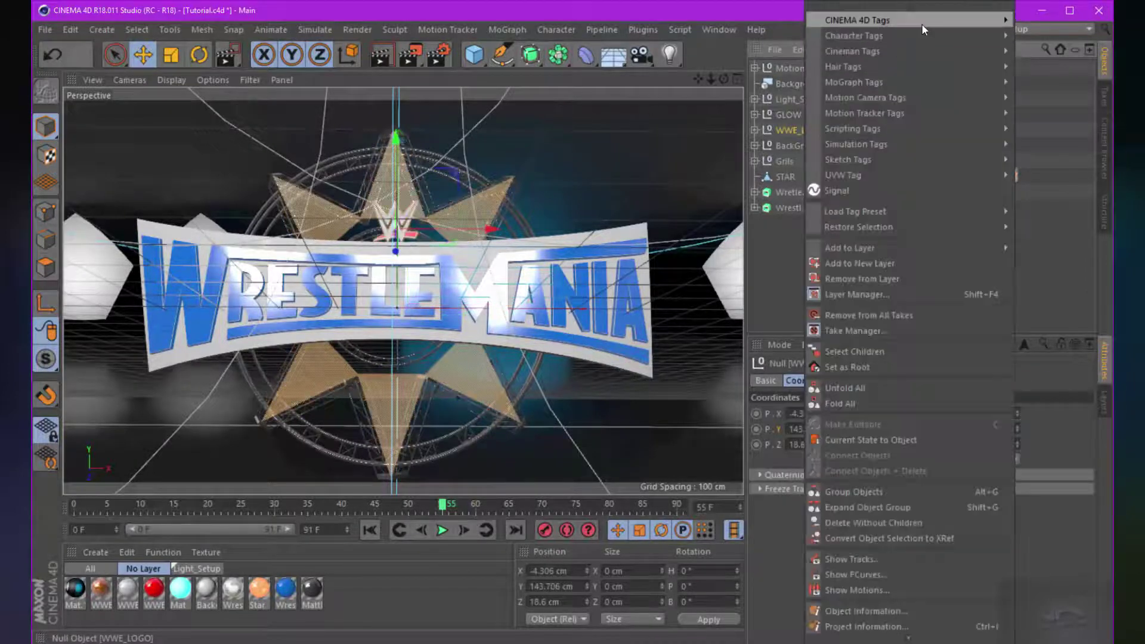
pyautogui.moveTo(923, 29)
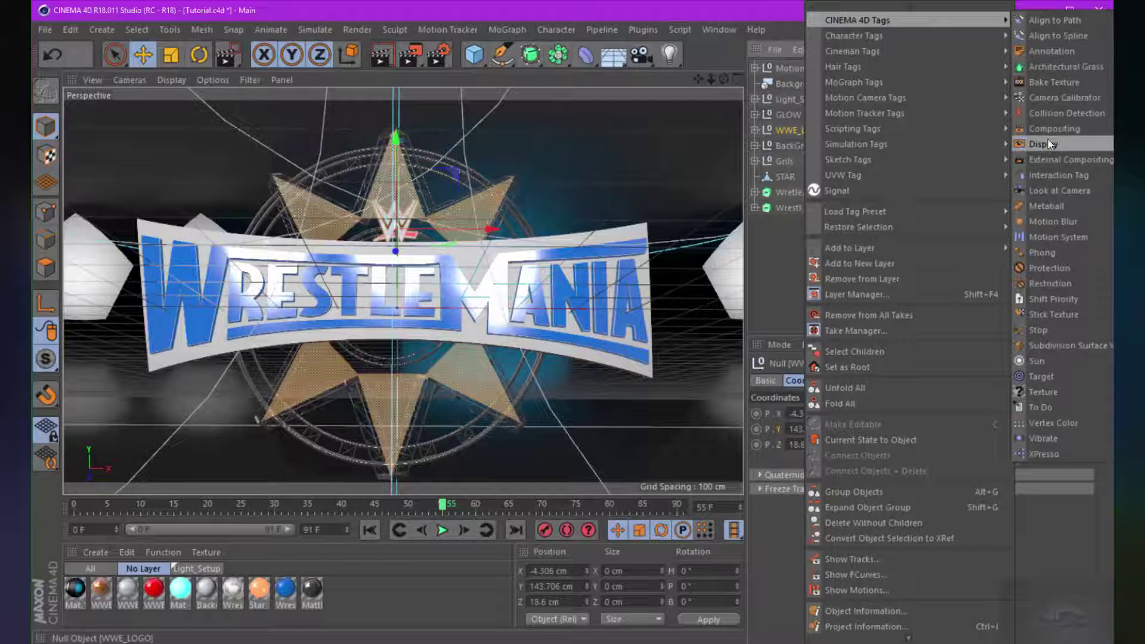
pyautogui.click(1054, 159)
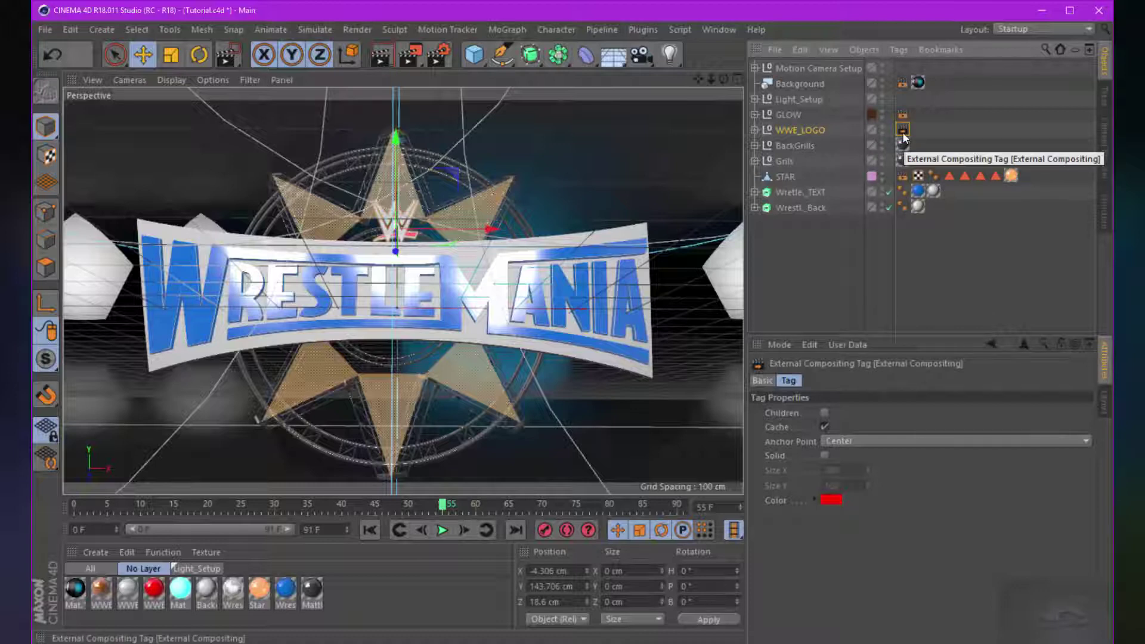
pyautogui.click(644, 202)
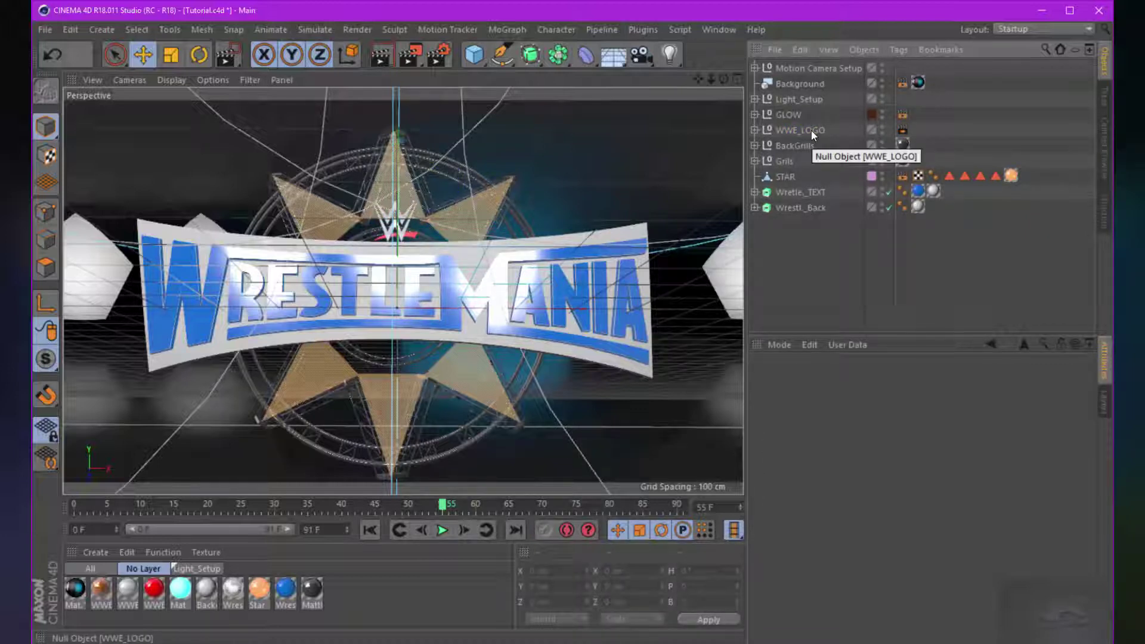
# In Render Settings, set the Multi-Pass Image File to save as 'alpha' in the Tutorial folder.
pyautogui.click(438, 54)
pyautogui.moveTo(616, 52); pyautogui.dragTo(636, 77)
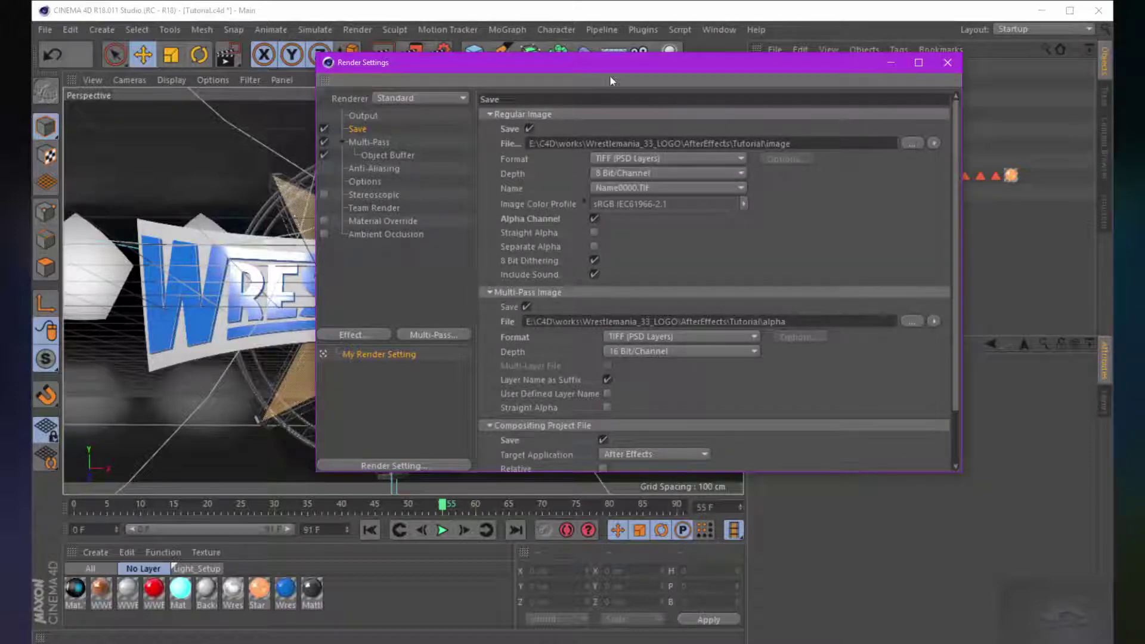
pyautogui.moveTo(636, 70); pyautogui.dragTo(647, 40)
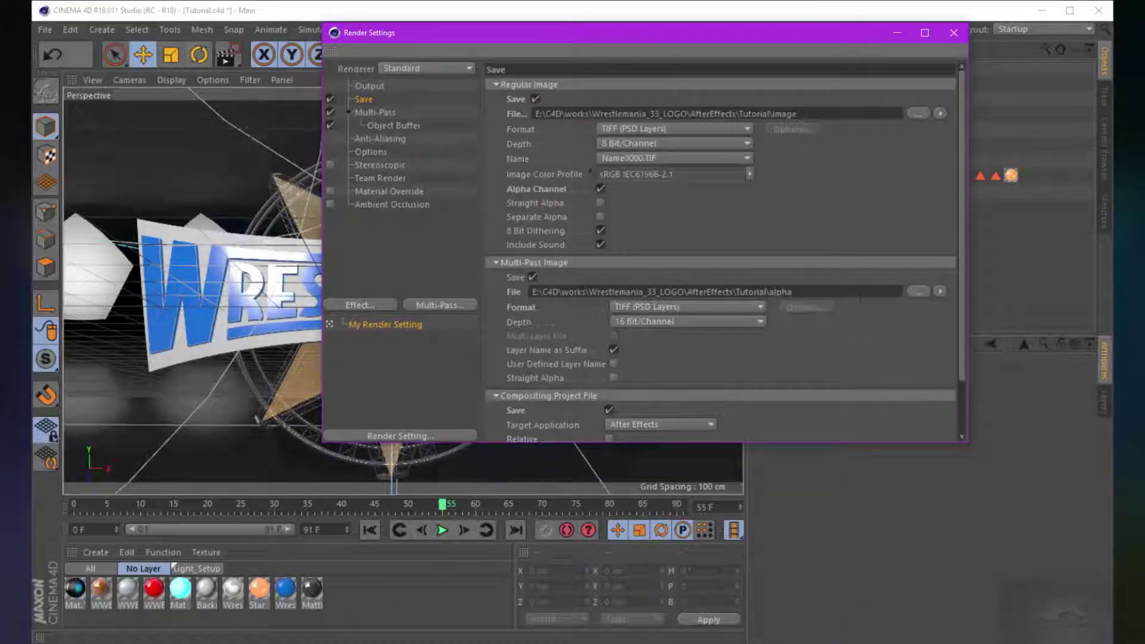
pyautogui.scroll(-2, 796, 253)
pyautogui.moveTo(806, 37); pyautogui.dragTo(698, 42)
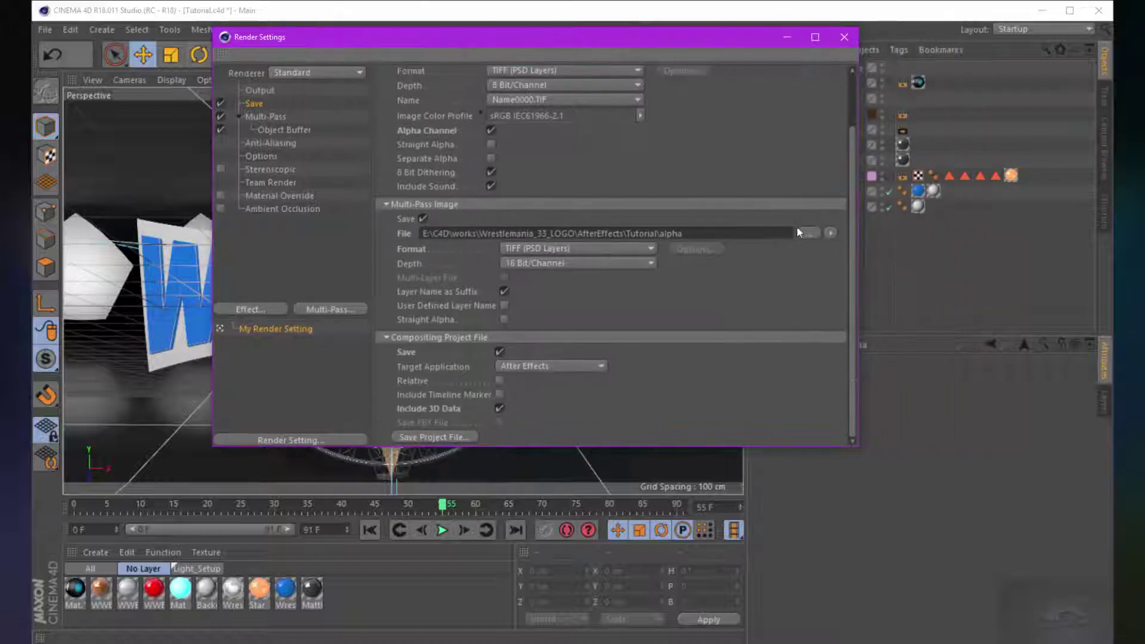
pyautogui.click(810, 233)
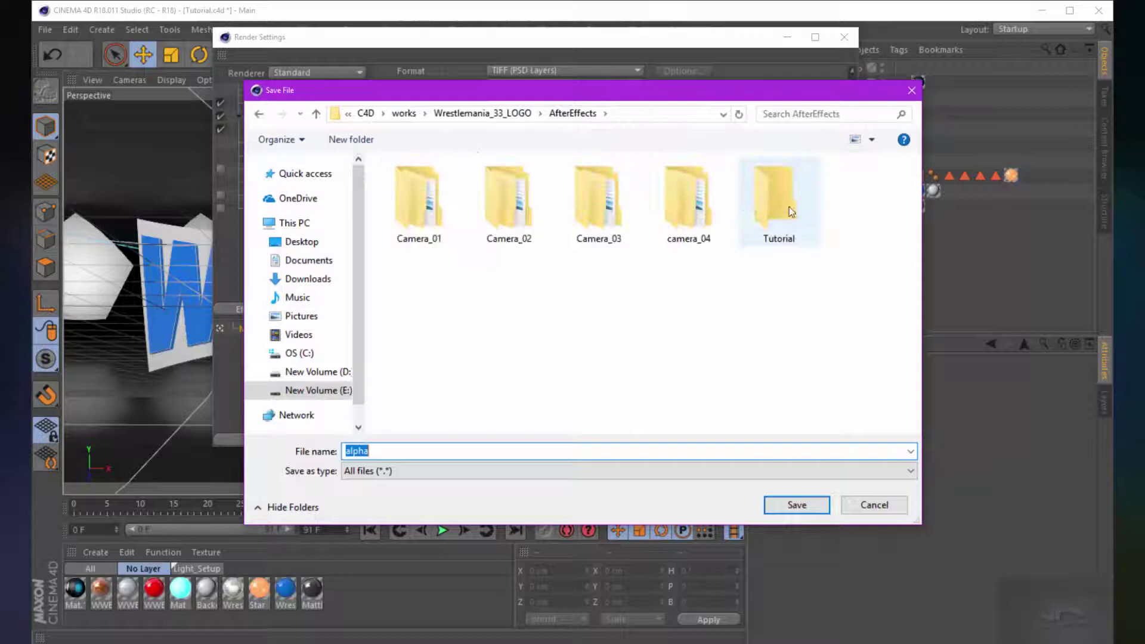
pyautogui.doubleClick(780, 200)
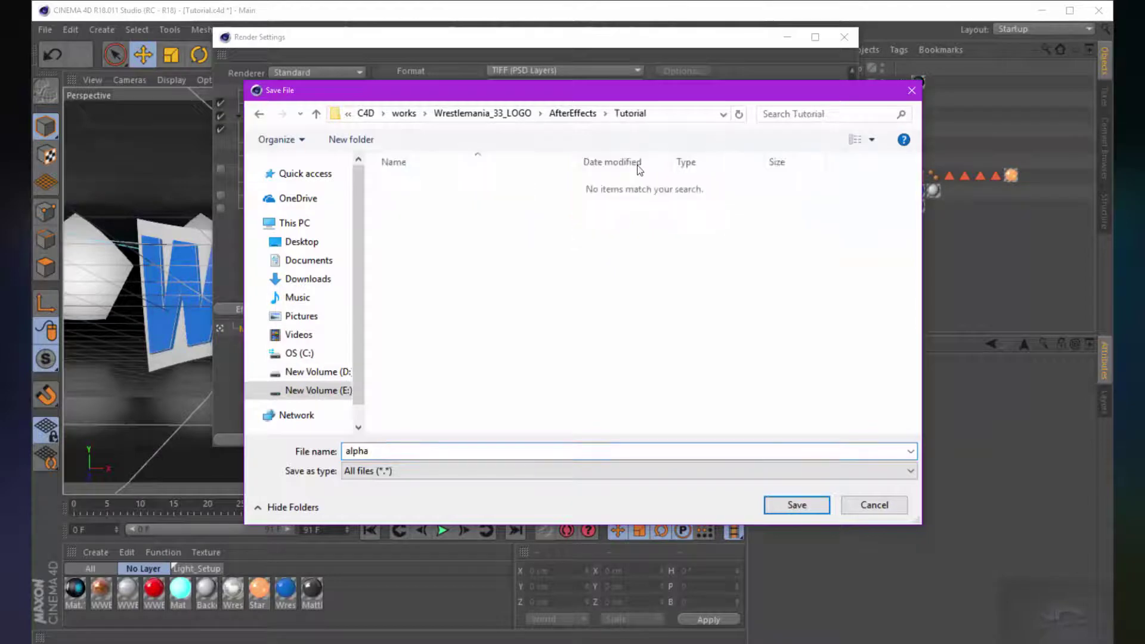
pyautogui.click(796, 504)
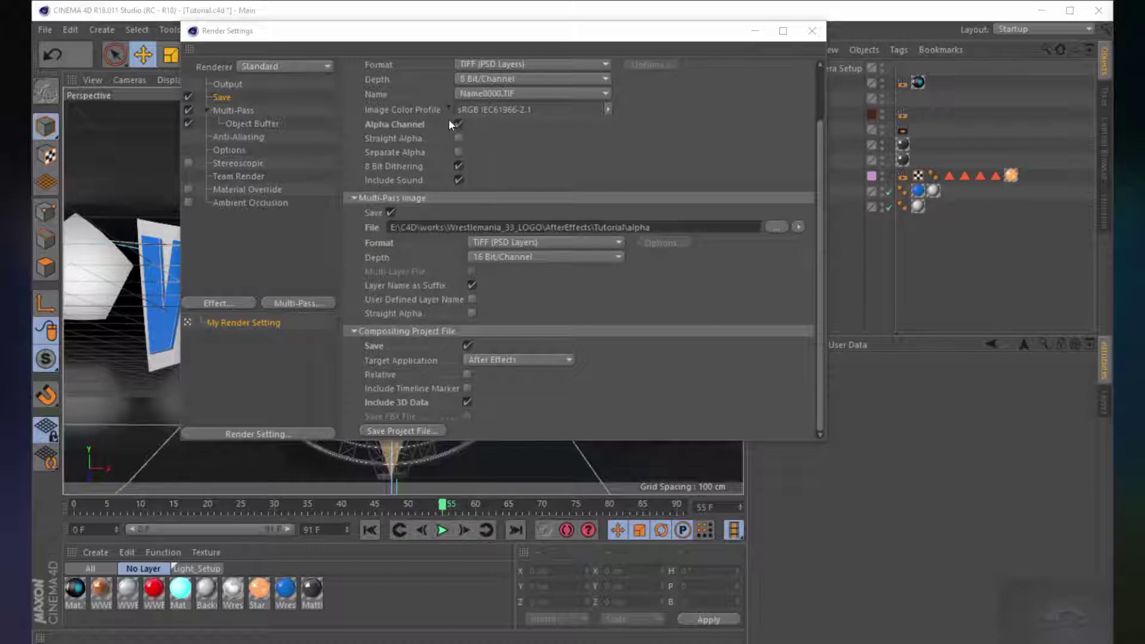
pyautogui.click(463, 126)
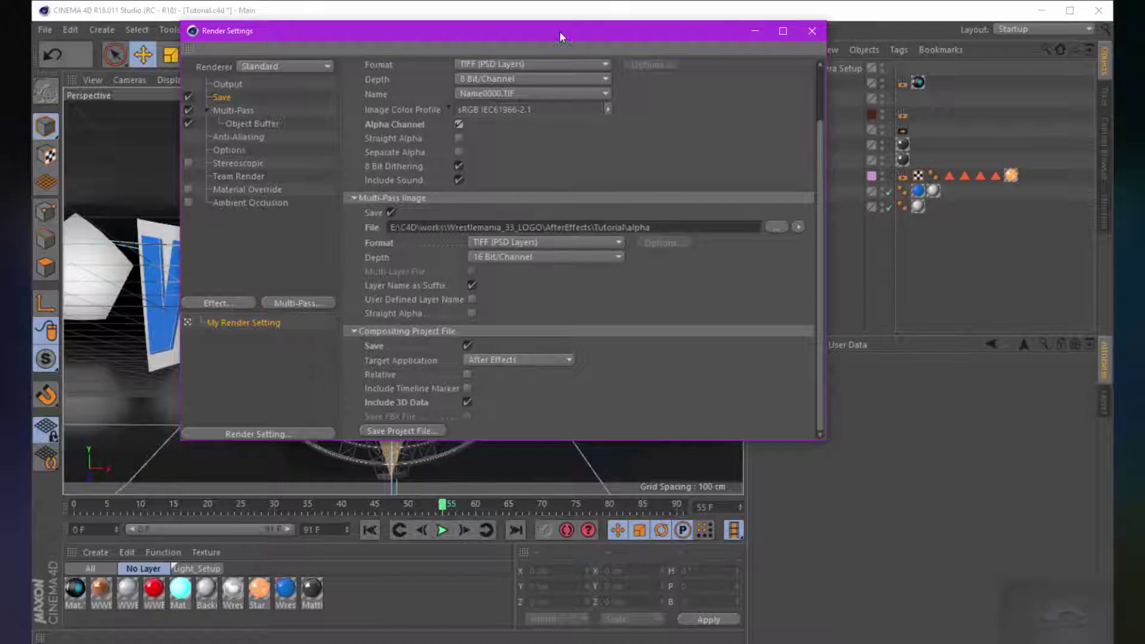
pyautogui.moveTo(559, 31); pyautogui.dragTo(526, 29)
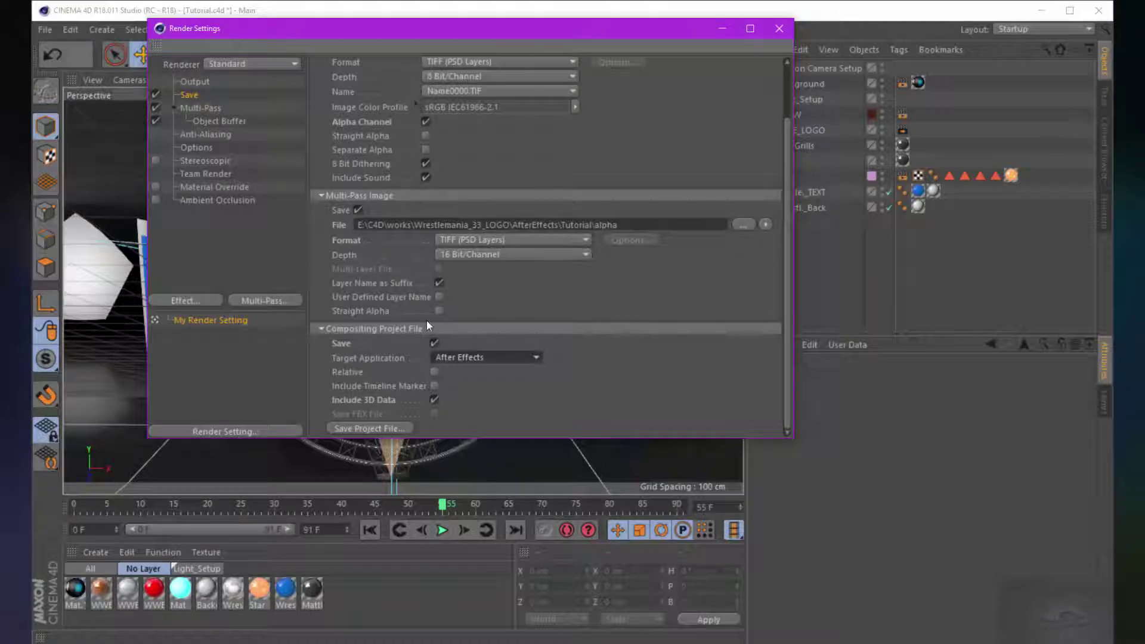
# Add another Object Buffer multi-pass with Group ID 2, then close Render Settings.
pyautogui.click(205, 109)
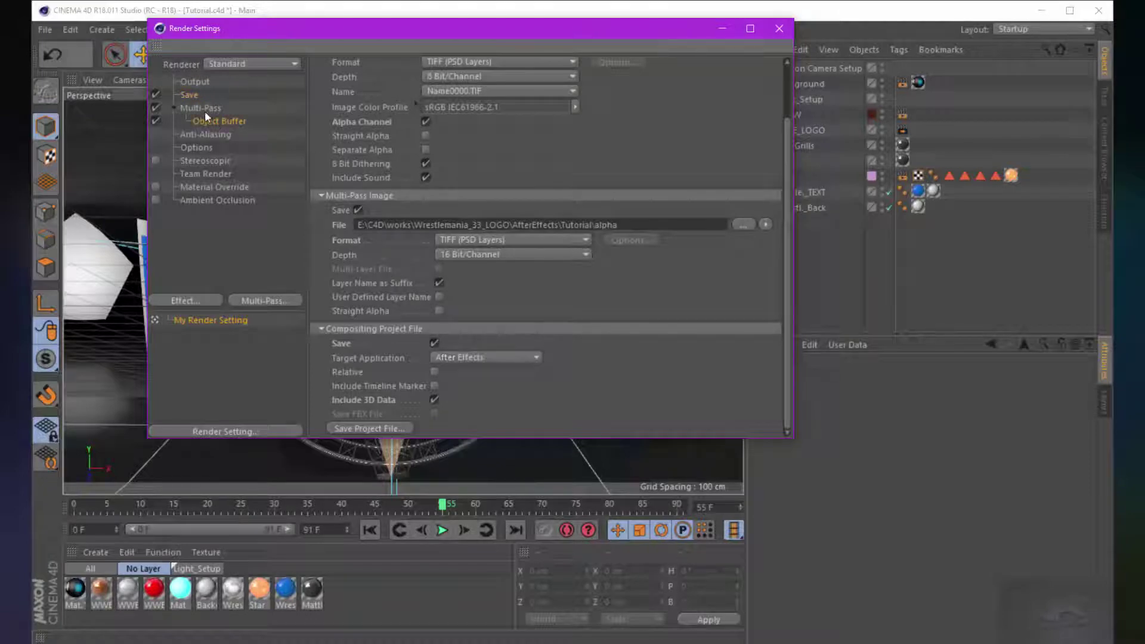
pyautogui.click(200, 119)
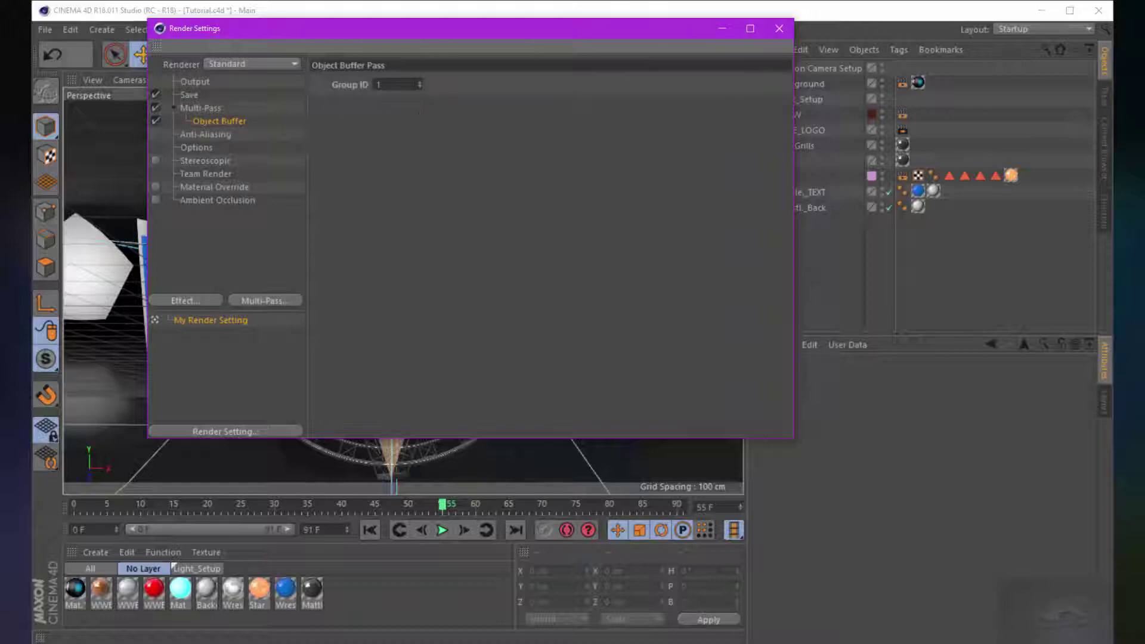
pyautogui.moveTo(481, 31); pyautogui.dragTo(446, 59)
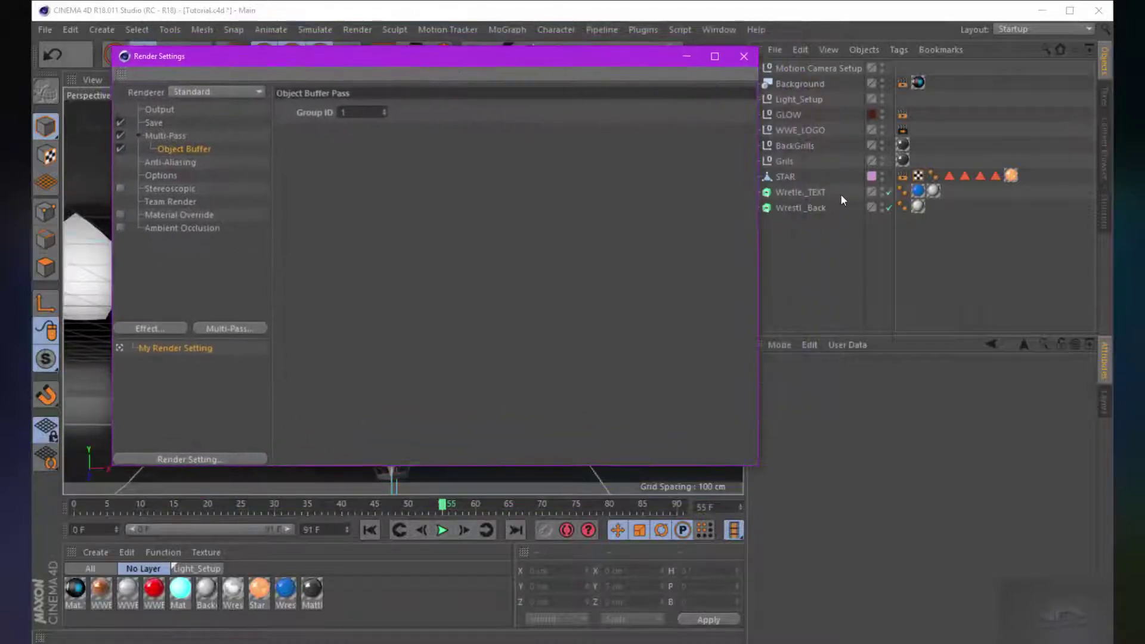
pyautogui.rightClick(165, 136)
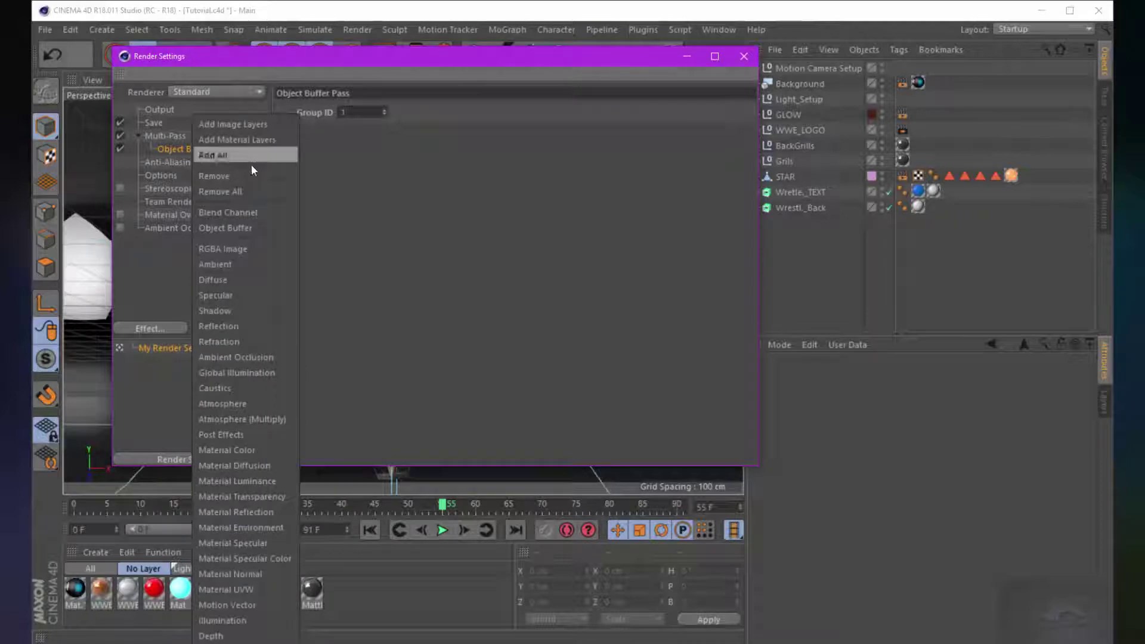
pyautogui.click(241, 231)
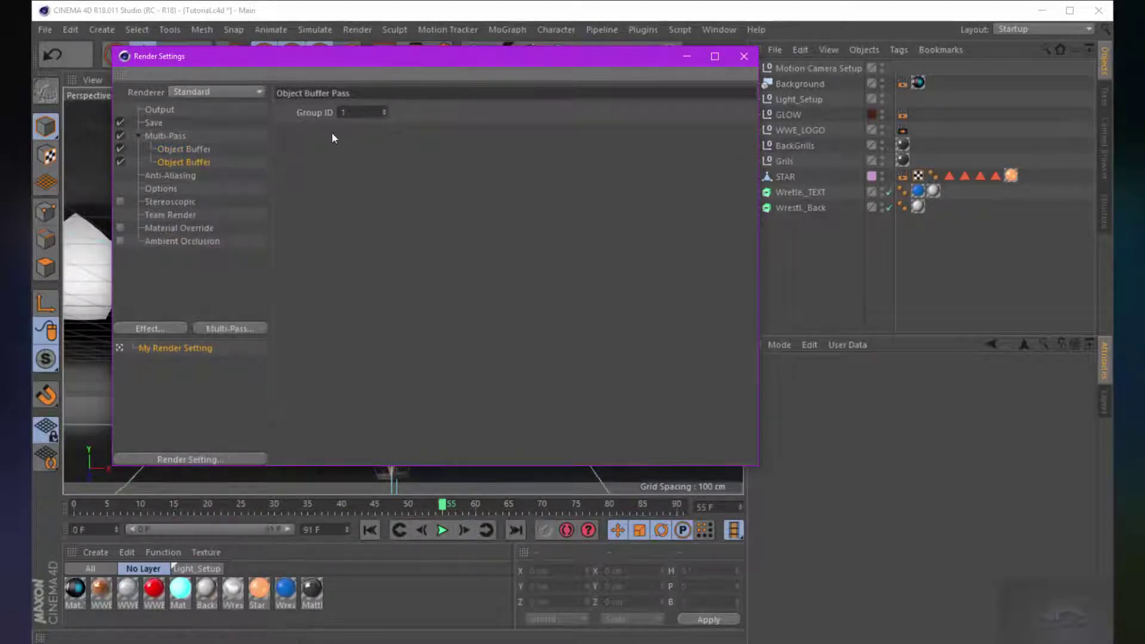
pyautogui.moveTo(541, 70); pyautogui.dragTo(540, 80)
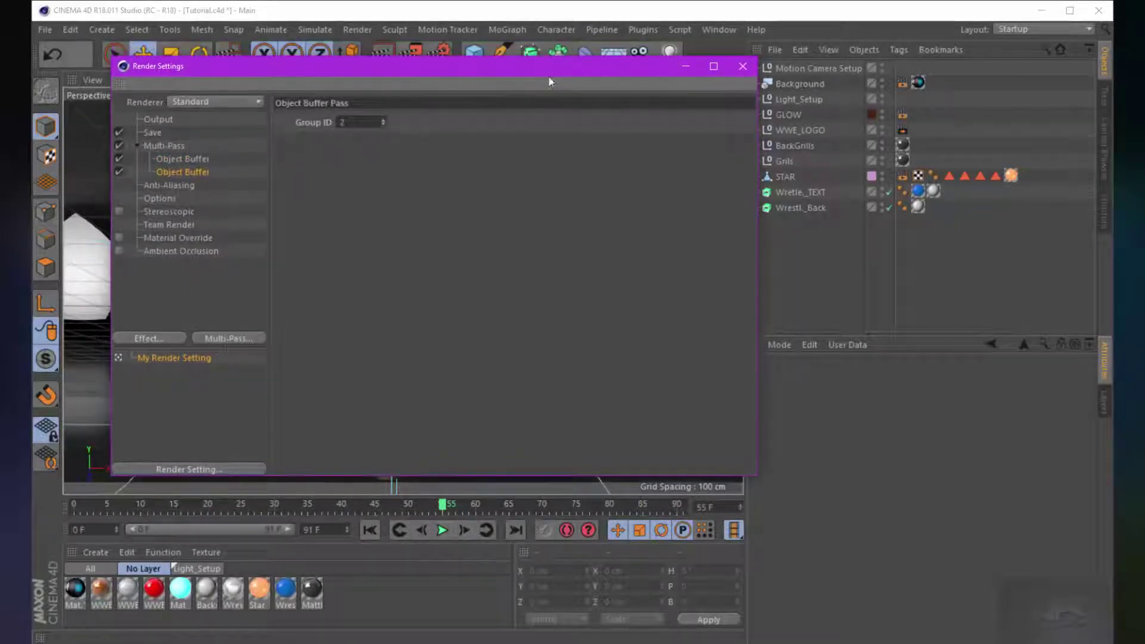
pyautogui.moveTo(611, 70)
pyautogui.mouseDown()
pyautogui.moveTo(629, 108)
pyautogui.moveTo(615, 65)
pyautogui.moveTo(646, 74)
pyautogui.moveTo(597, 71)
pyautogui.mouseUp()
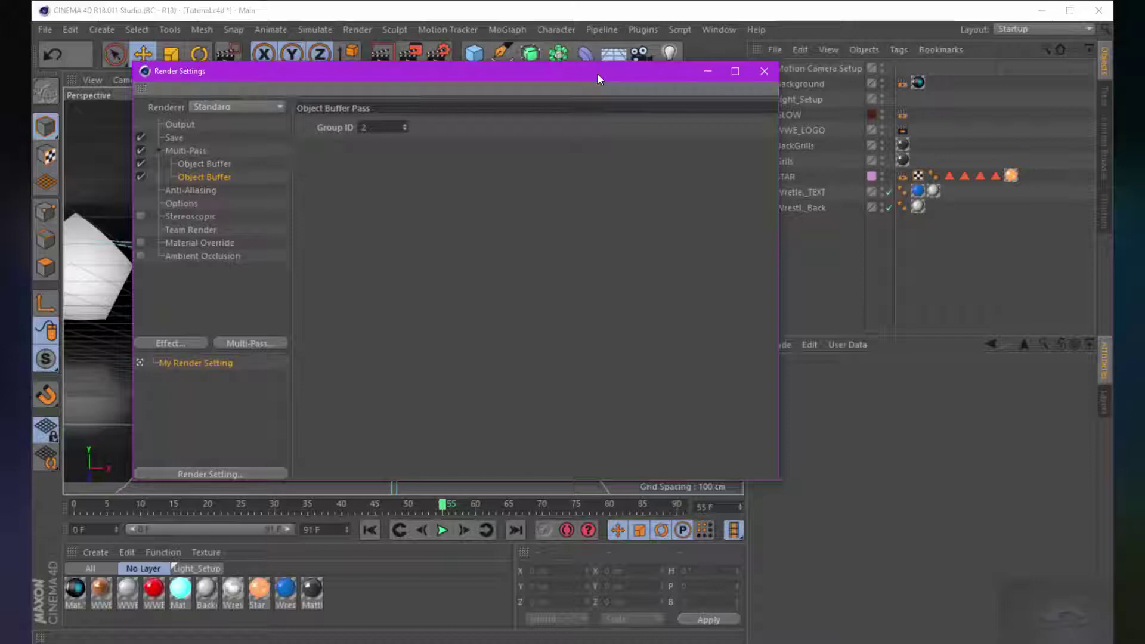
pyautogui.hotkey('alt', 'F4')
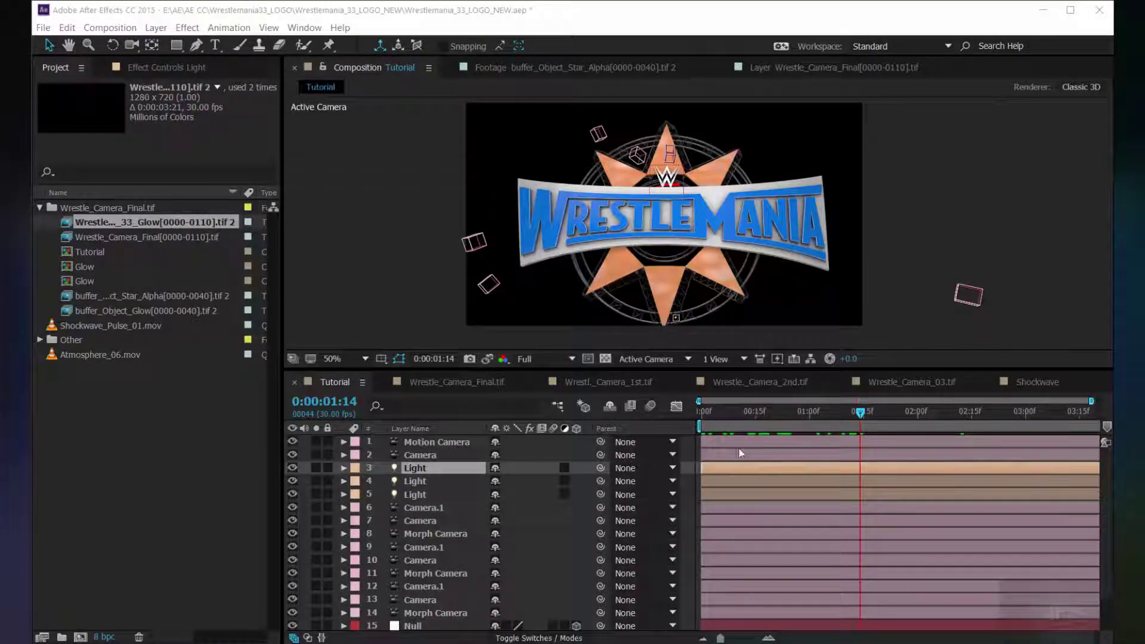
# Mark the Camera and Light layers 2–14 as shy and hide shy layers.
pyautogui.click(418, 481)
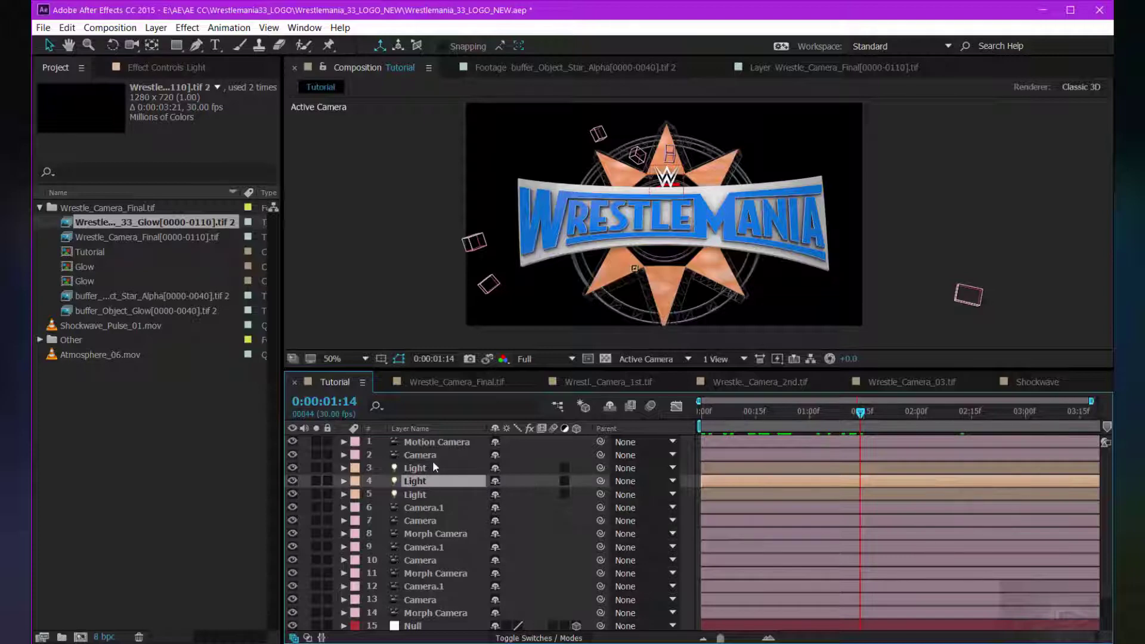
pyautogui.click(449, 456)
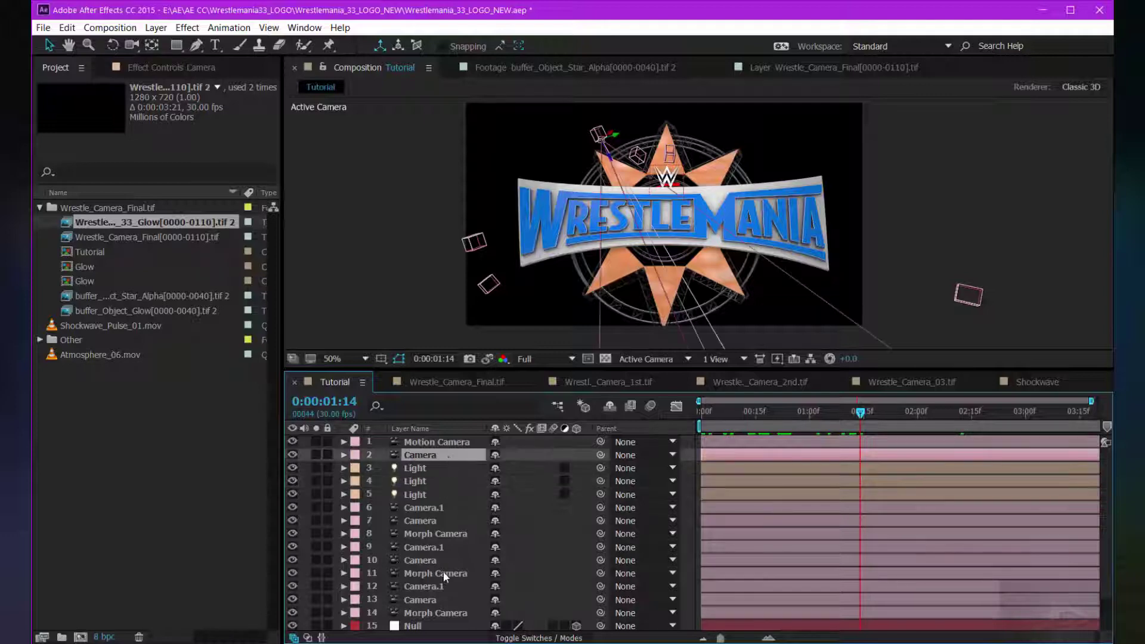
pyautogui.keyDown('shift'); pyautogui.click(441, 612); pyautogui.keyUp('shift')
pyautogui.click(495, 613)
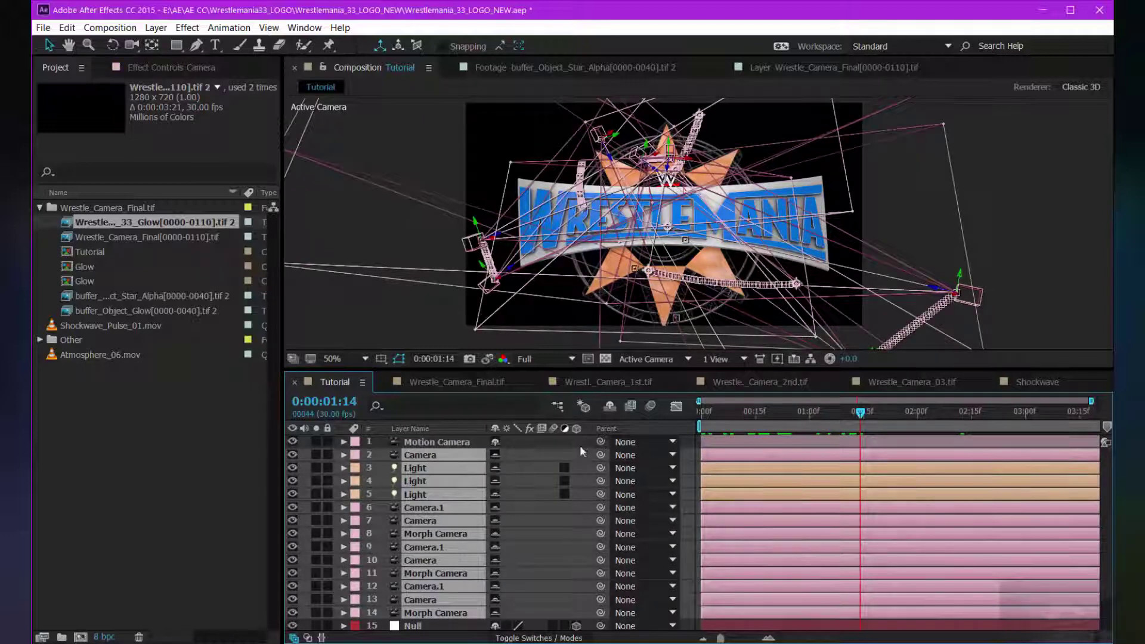
pyautogui.click(608, 407)
# Select the Motion Camera layer and move back to 0:00:00:22.
pyautogui.click(526, 523)
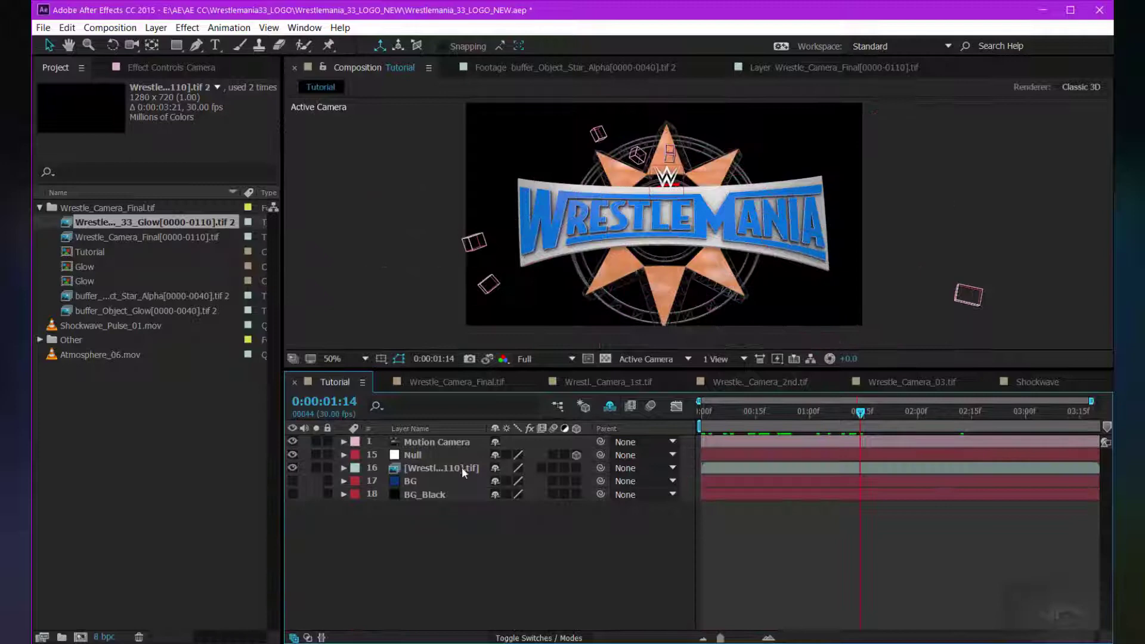
pyautogui.click(454, 443)
pyautogui.moveTo(859, 412); pyautogui.dragTo(783, 431)
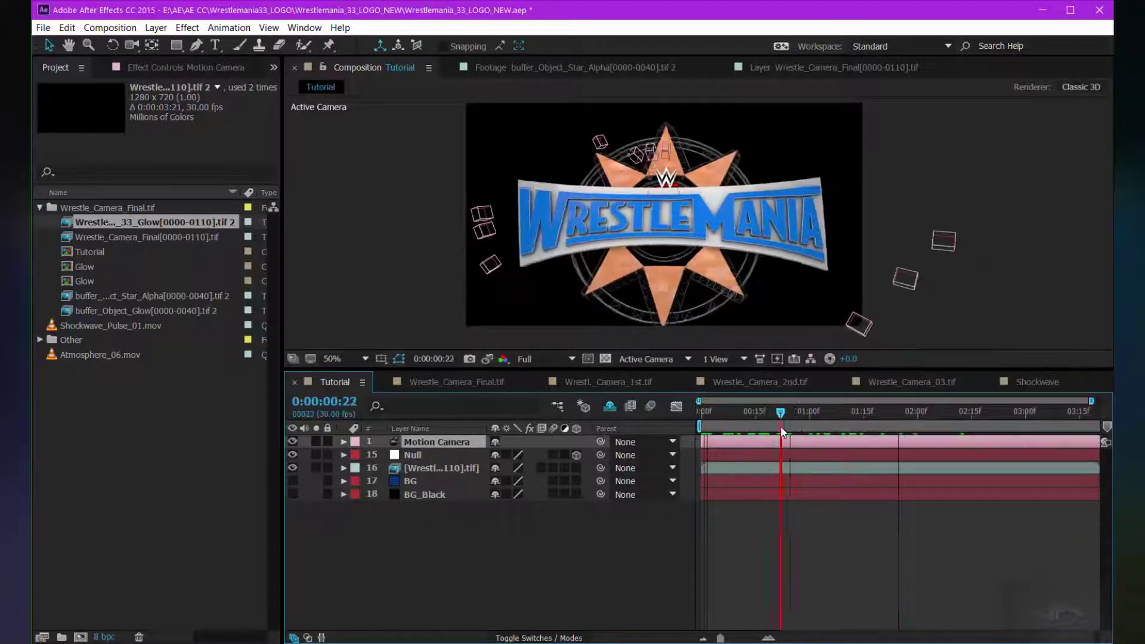
# Set project depth to 16 bpc with a linearized sRGB IEC61966-2.1 working space.
pyautogui.click(103, 637)
pyautogui.moveTo(582, 13); pyautogui.dragTo(593, 29)
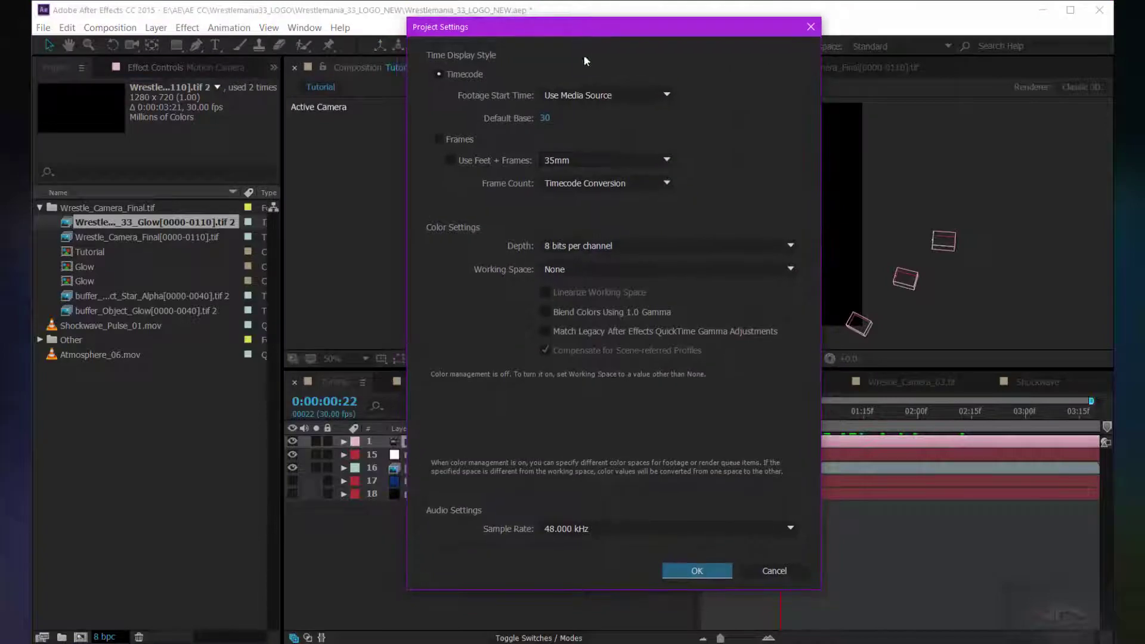
pyautogui.click(605, 249)
pyautogui.click(575, 277)
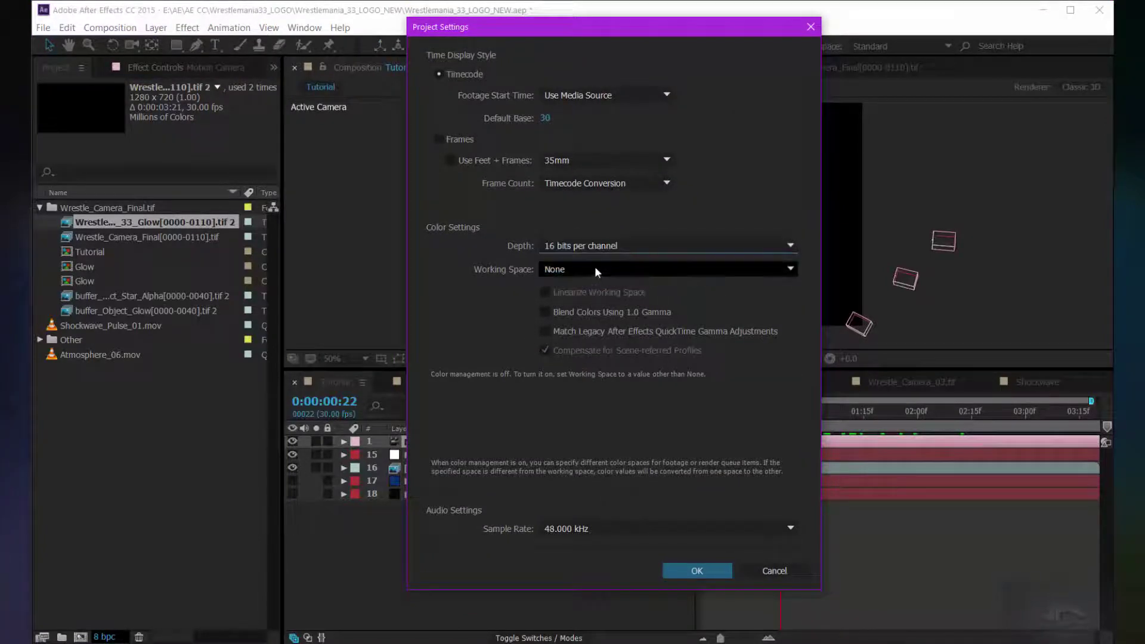
pyautogui.click(595, 270)
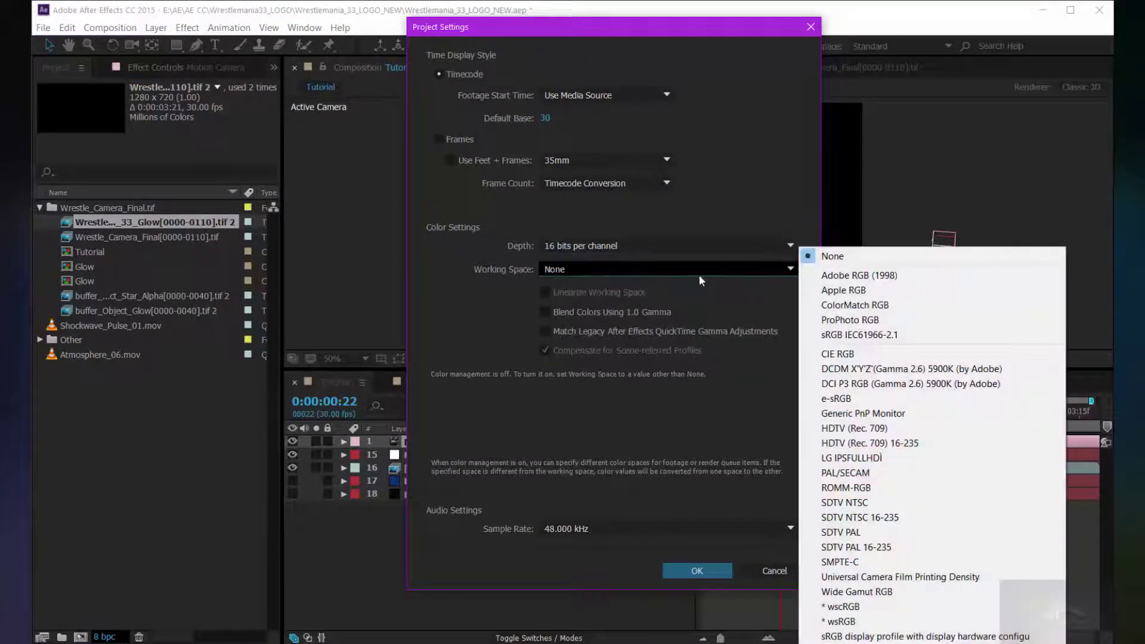
pyautogui.click(850, 335)
pyautogui.click(544, 293)
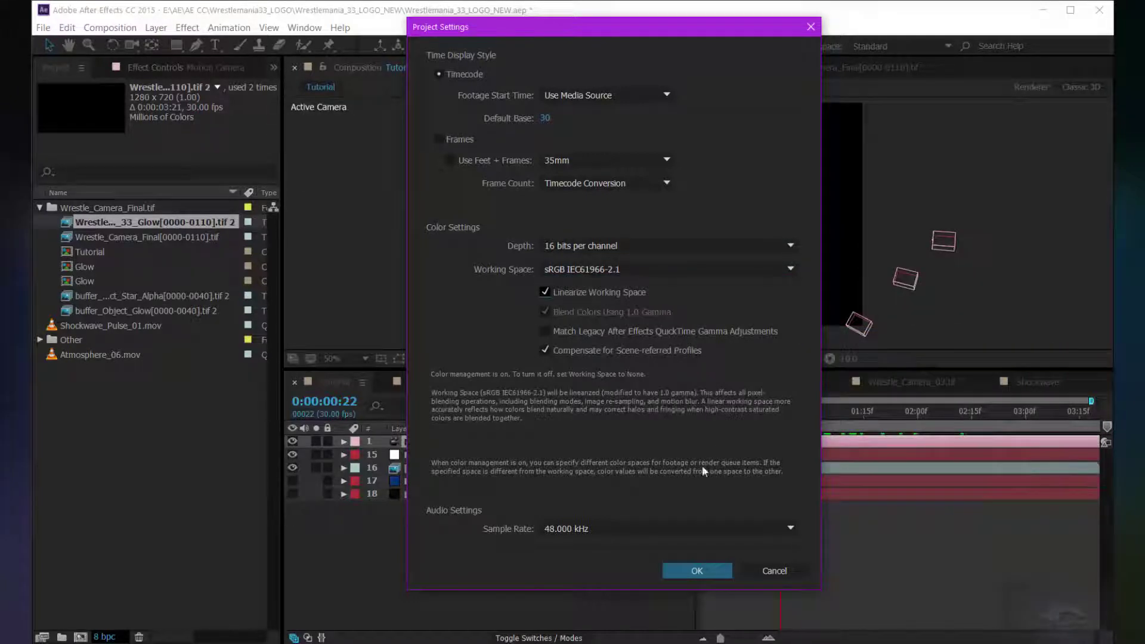
pyautogui.click(705, 570)
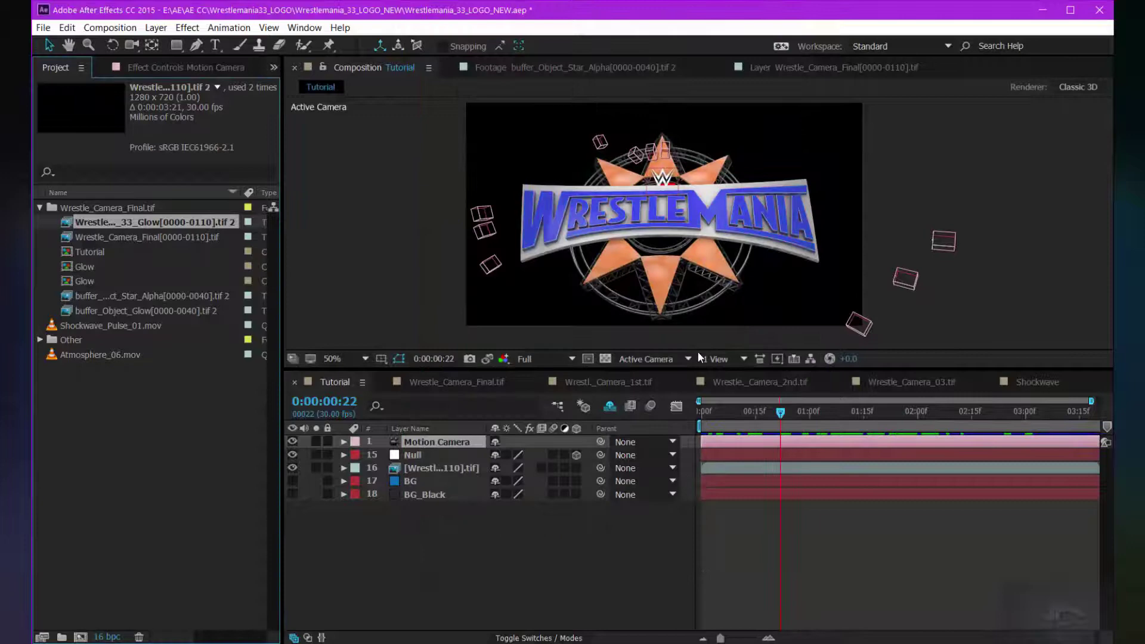
# Preview the animation from an earlier moment to check the brighter logo.
pyautogui.press('space')
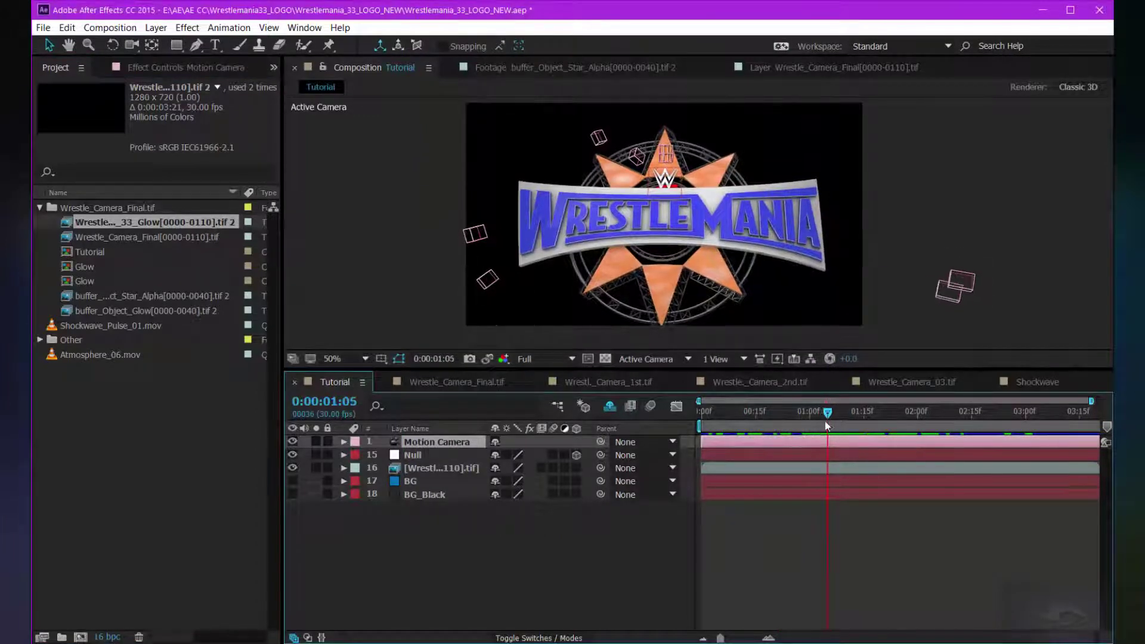
pyautogui.click(736, 411)
pyautogui.press('space')
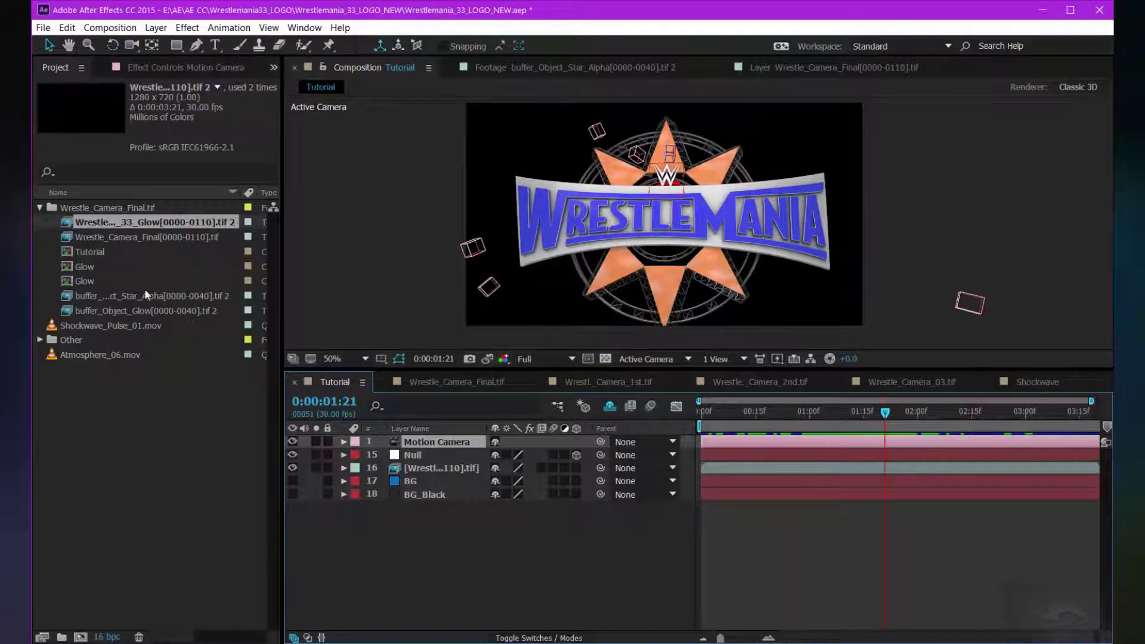
# Add the Glow render sequence to the Tutorial composition and preview it.
pyautogui.click(129, 310)
pyautogui.moveTo(155, 223); pyautogui.dragTo(435, 458)
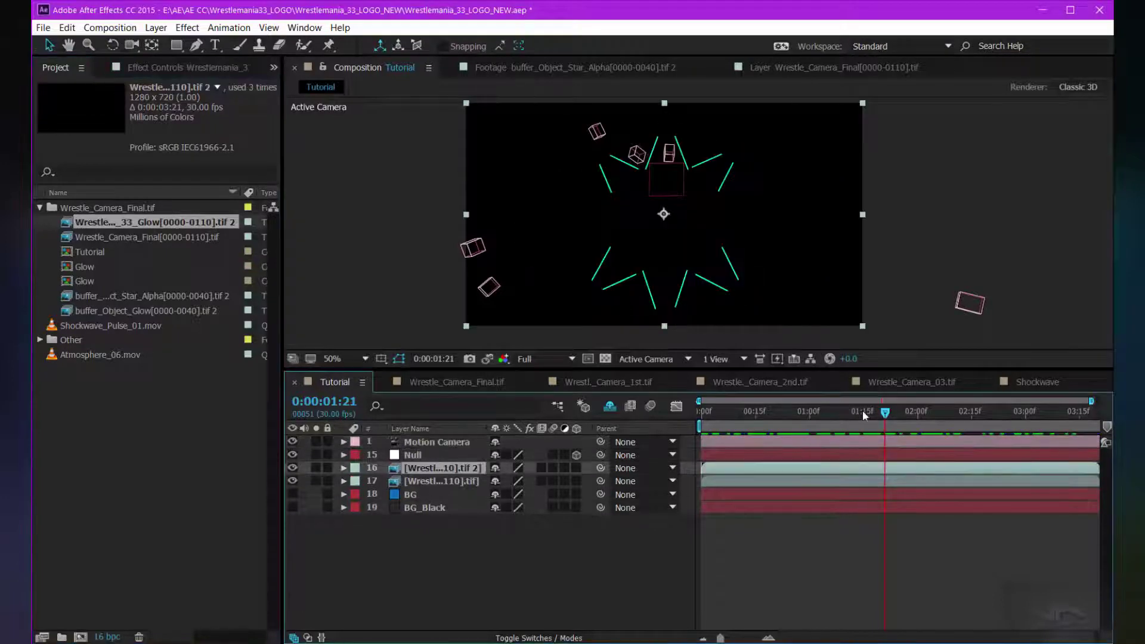
pyautogui.moveTo(862, 410); pyautogui.dragTo(900, 418)
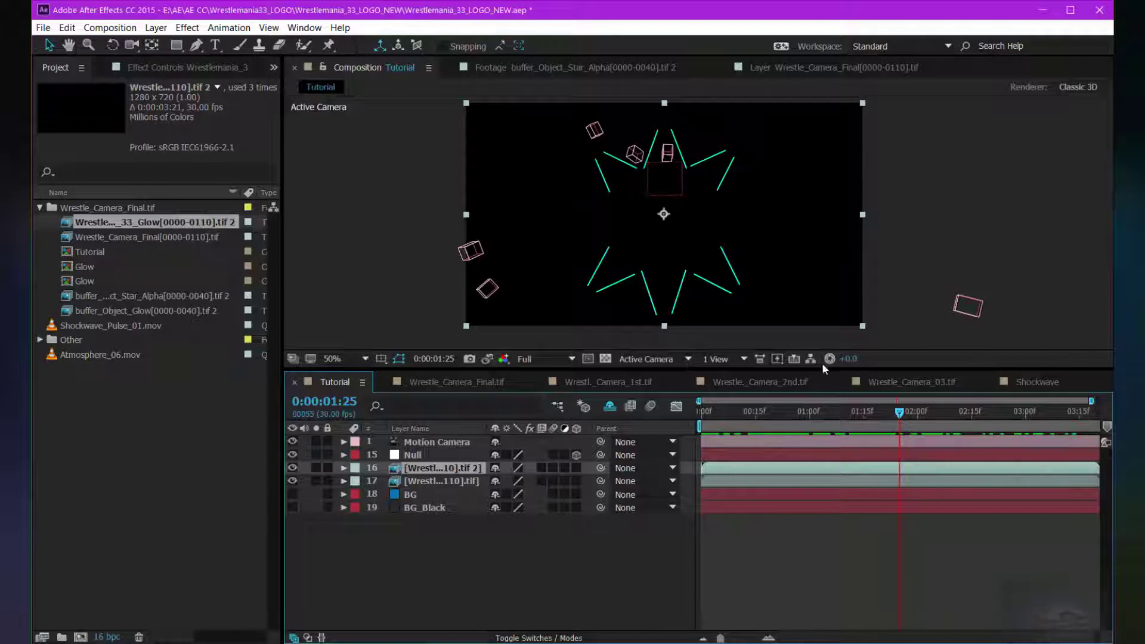
pyautogui.press('space')
pyautogui.press('space')
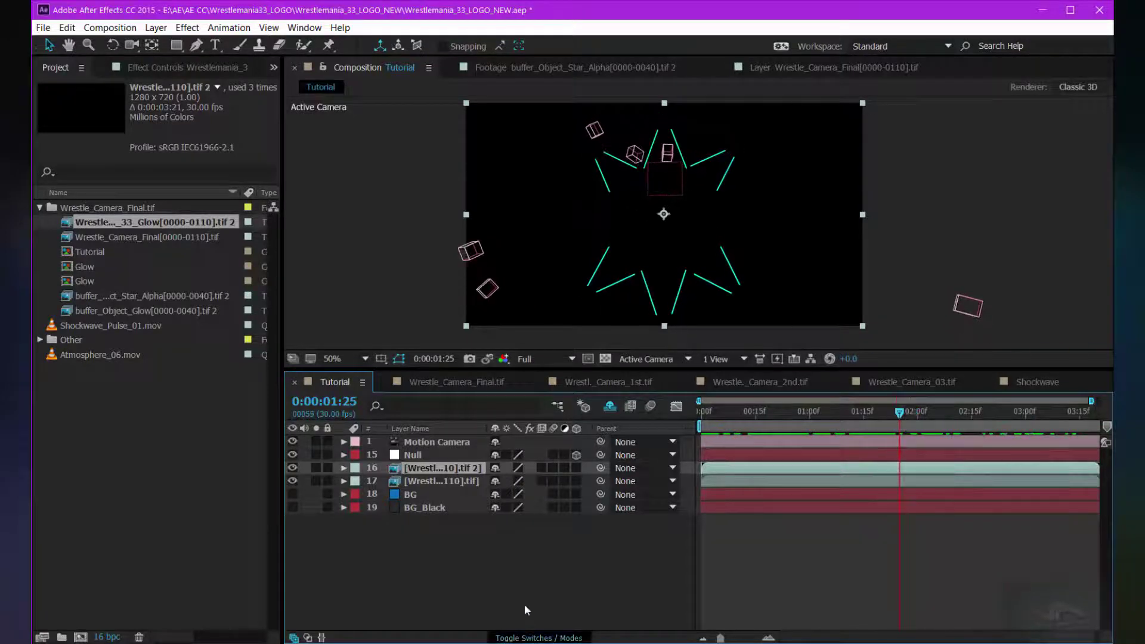
# Set the glow render layer's blend mode to Add.
pyautogui.click(538, 638)
pyautogui.click(524, 468)
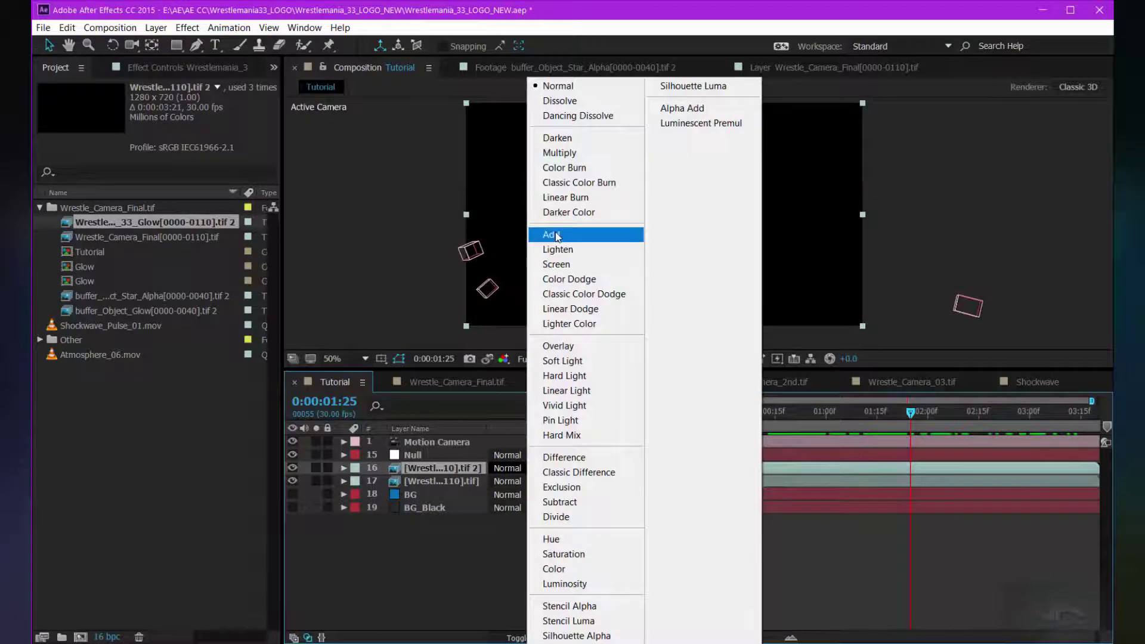
pyautogui.click(587, 234)
pyautogui.scroll(2, 684, 235)
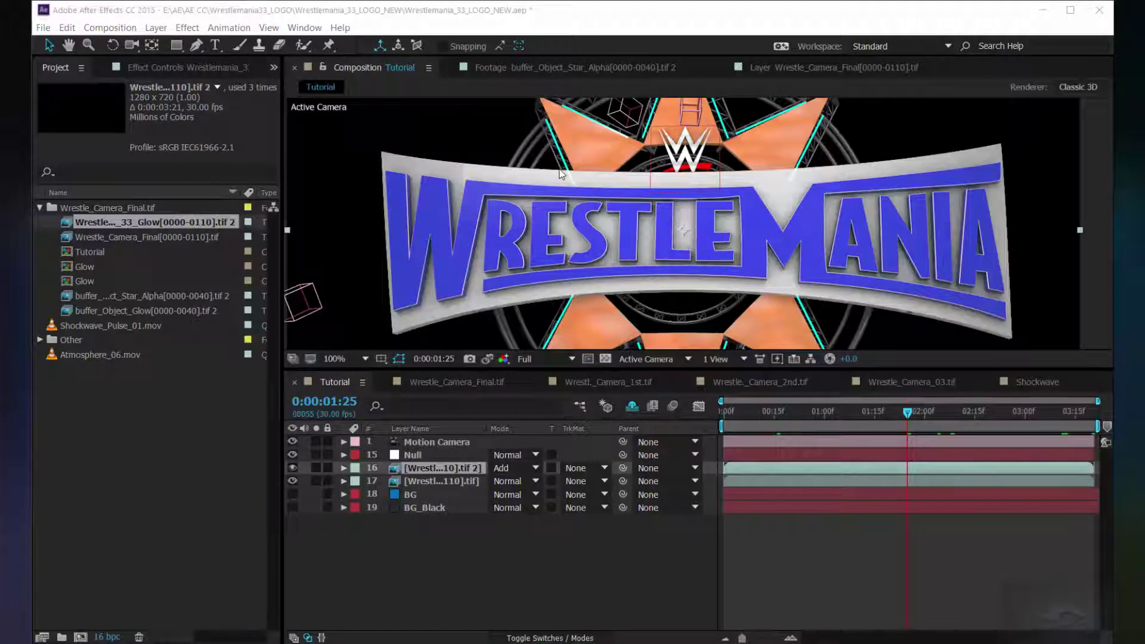
pyautogui.scroll(2, 561, 173)
pyautogui.scroll(-2, 553, 182)
# Add the object glow buffer to the comp, shifted to end at the comp end.
pyautogui.click(179, 295)
pyautogui.click(160, 312)
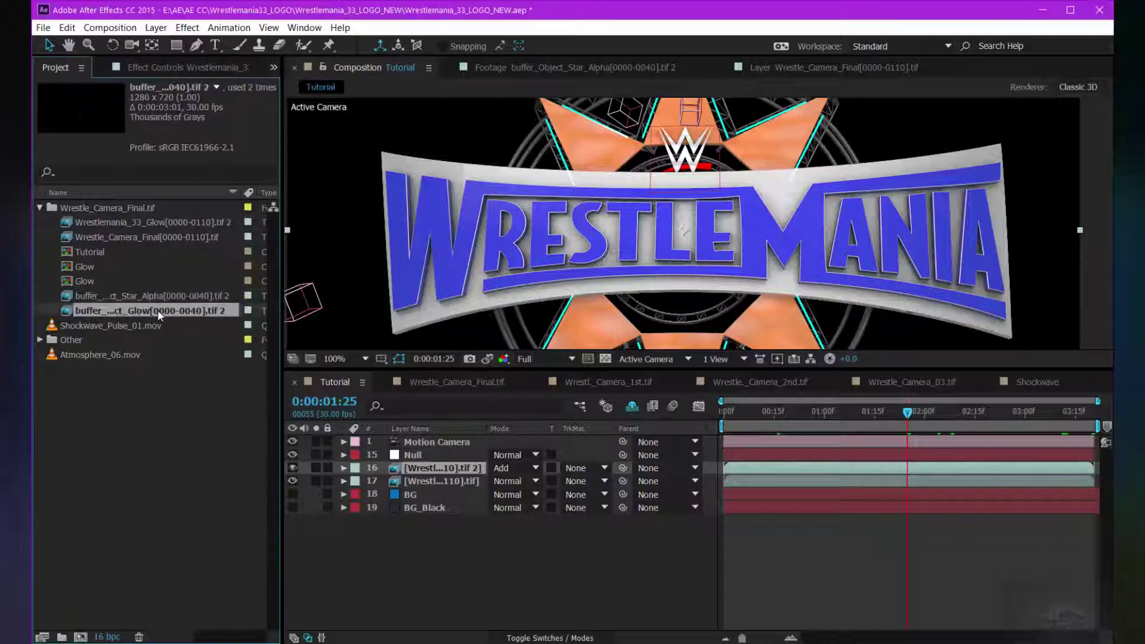
pyautogui.moveTo(150, 315); pyautogui.dragTo(427, 462)
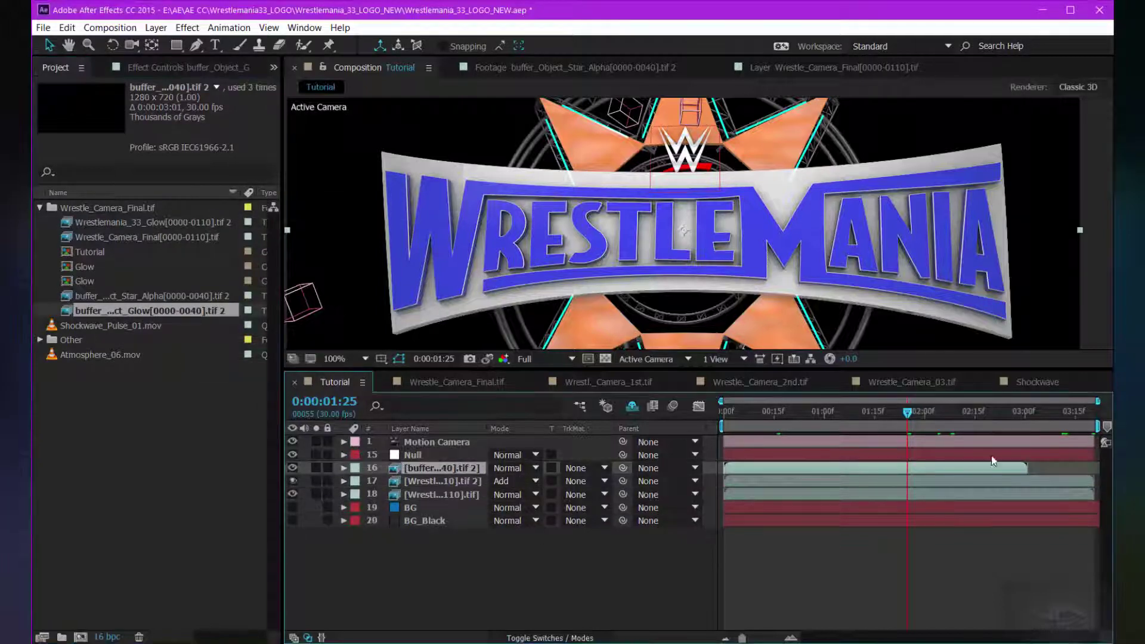
pyautogui.moveTo(1024, 413); pyautogui.dragTo(1092, 412)
pyautogui.press(']')
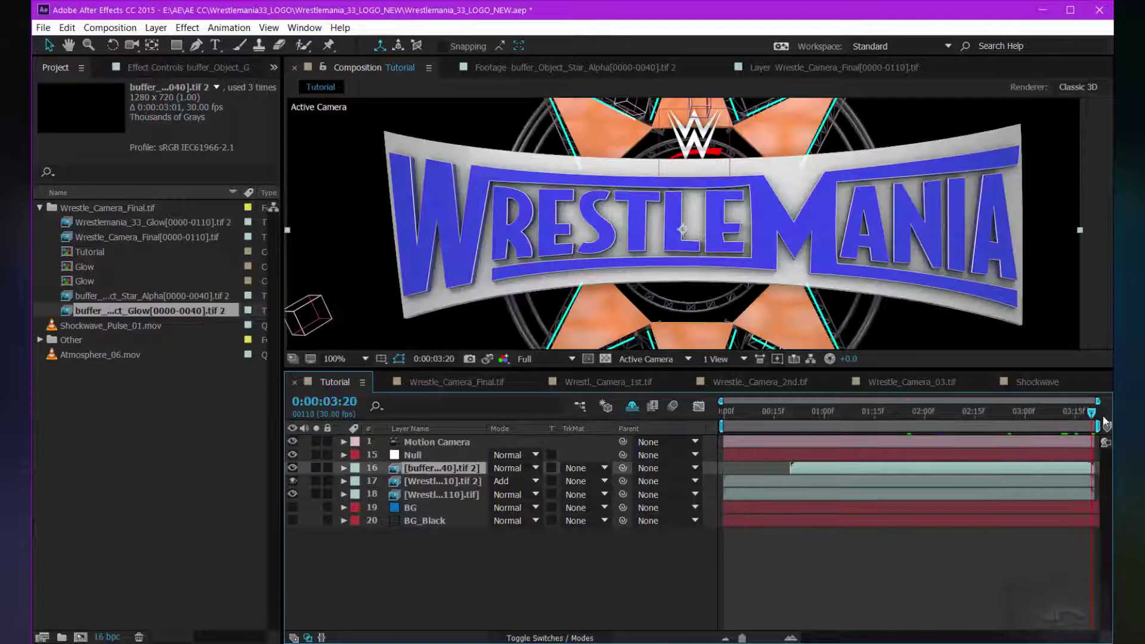
pyautogui.moveTo(764, 413); pyautogui.dragTo(807, 413)
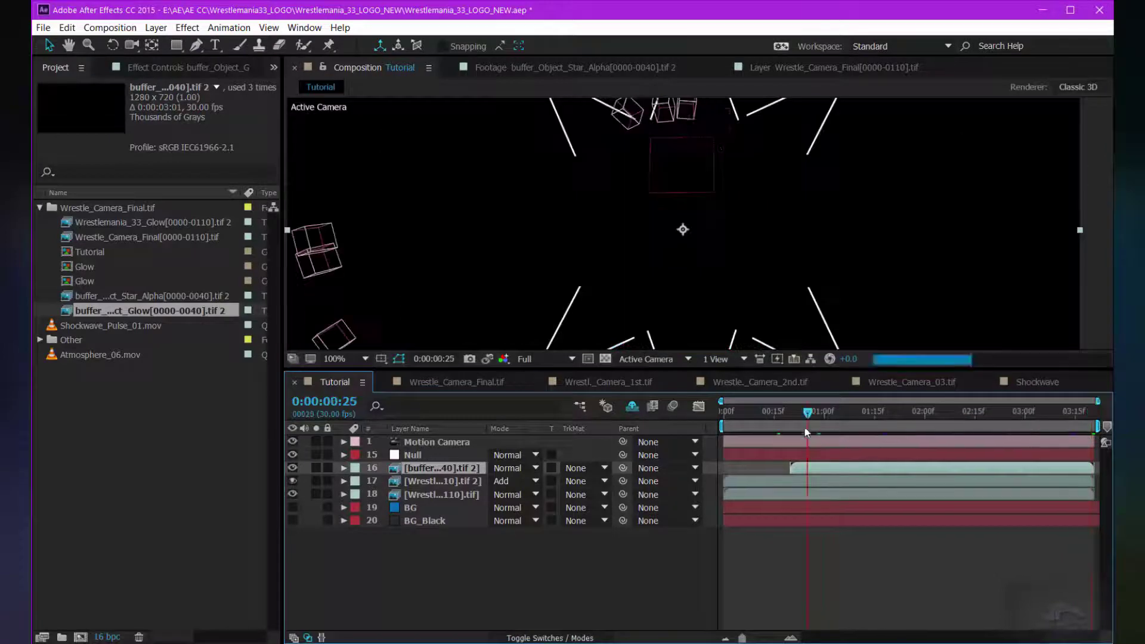
# Set the glow render's track matte to Luma Matte from the buffer above.
pyautogui.click(595, 481)
pyautogui.click(626, 545)
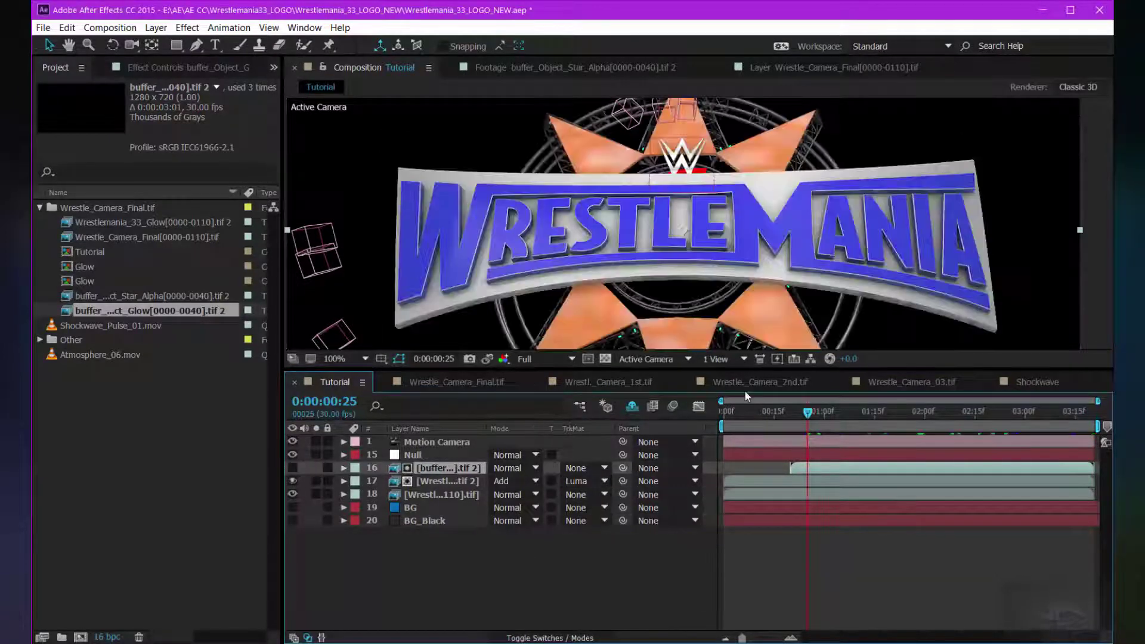
pyautogui.moveTo(832, 412); pyautogui.dragTo(957, 413)
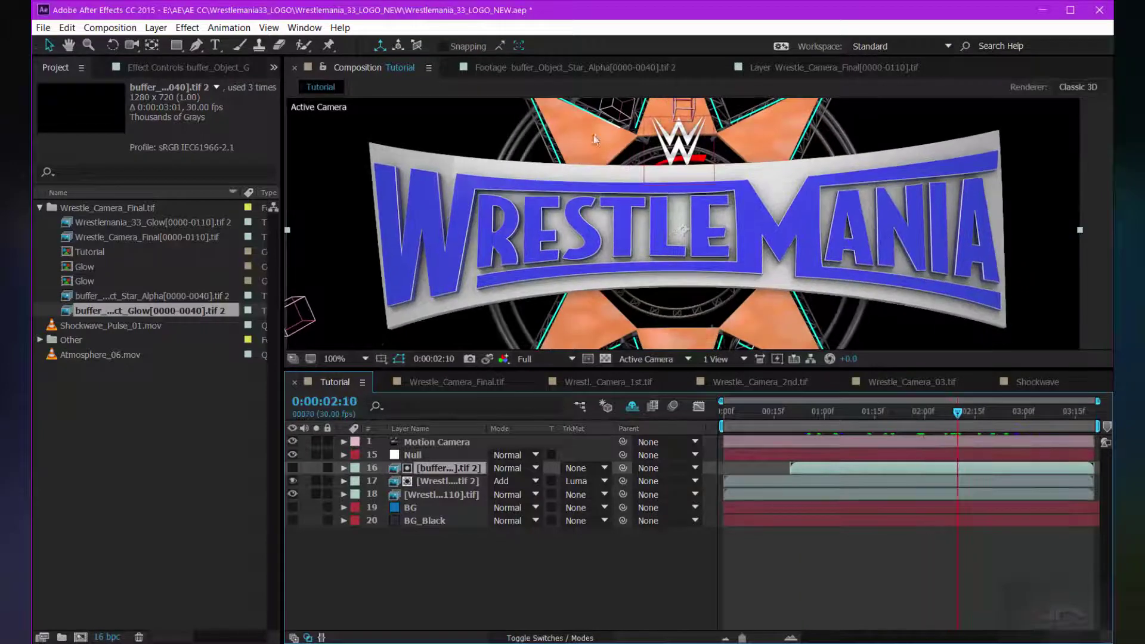
pyautogui.scroll(2, 655, 193)
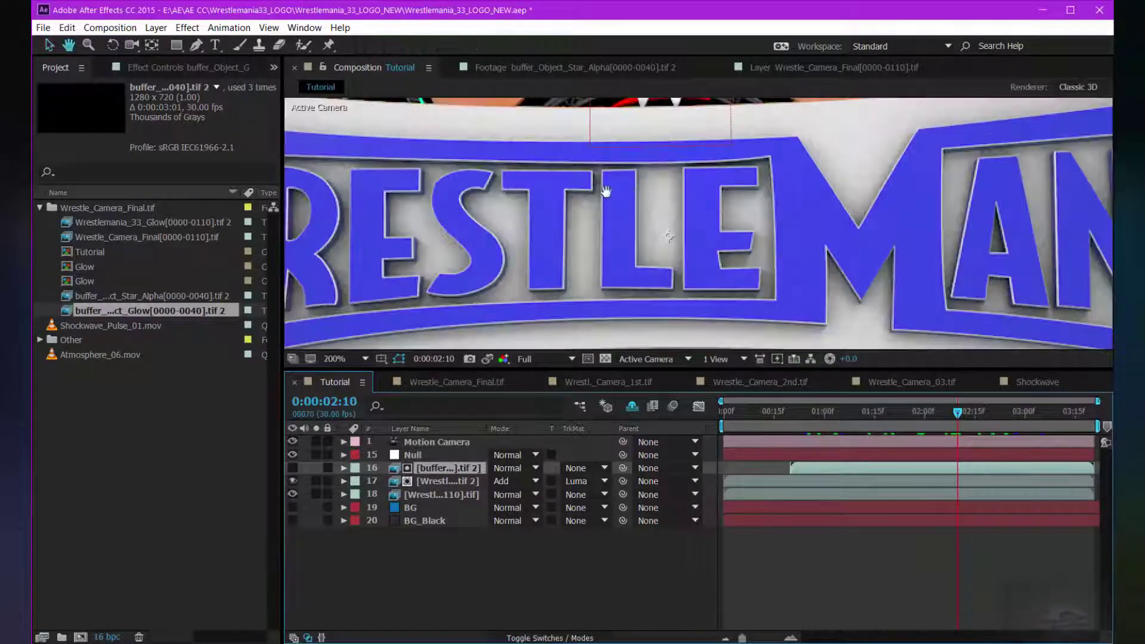
pyautogui.scroll(-2, 602, 203)
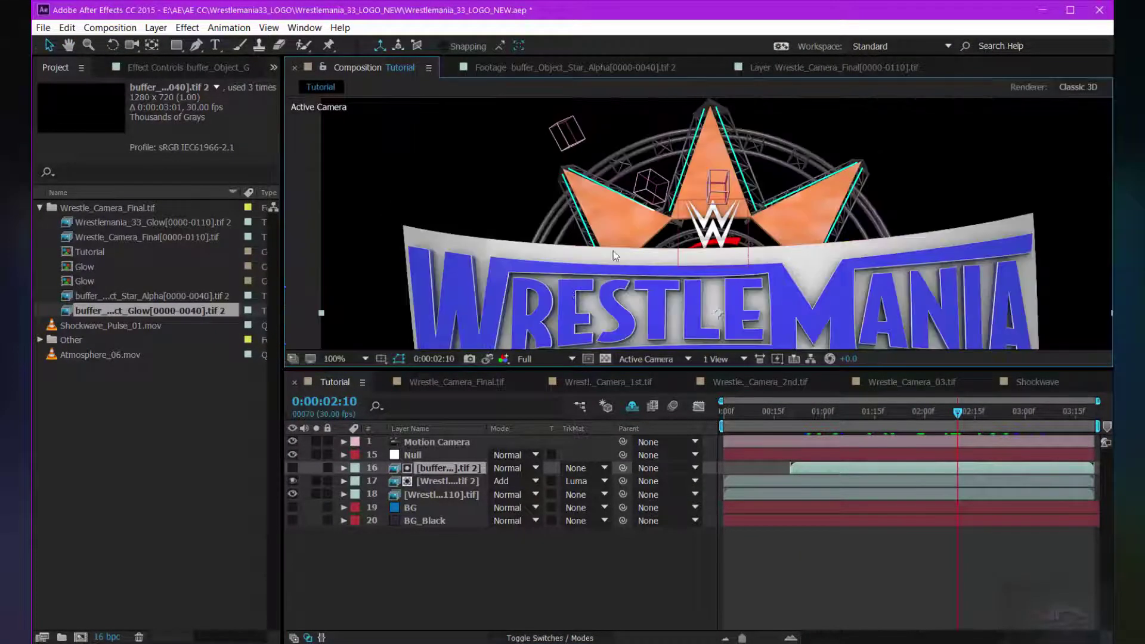
# Add the star alpha buffer to the comp and select the glow render with its matte.
pyautogui.click(138, 298)
pyautogui.moveTo(170, 300); pyautogui.dragTo(419, 457)
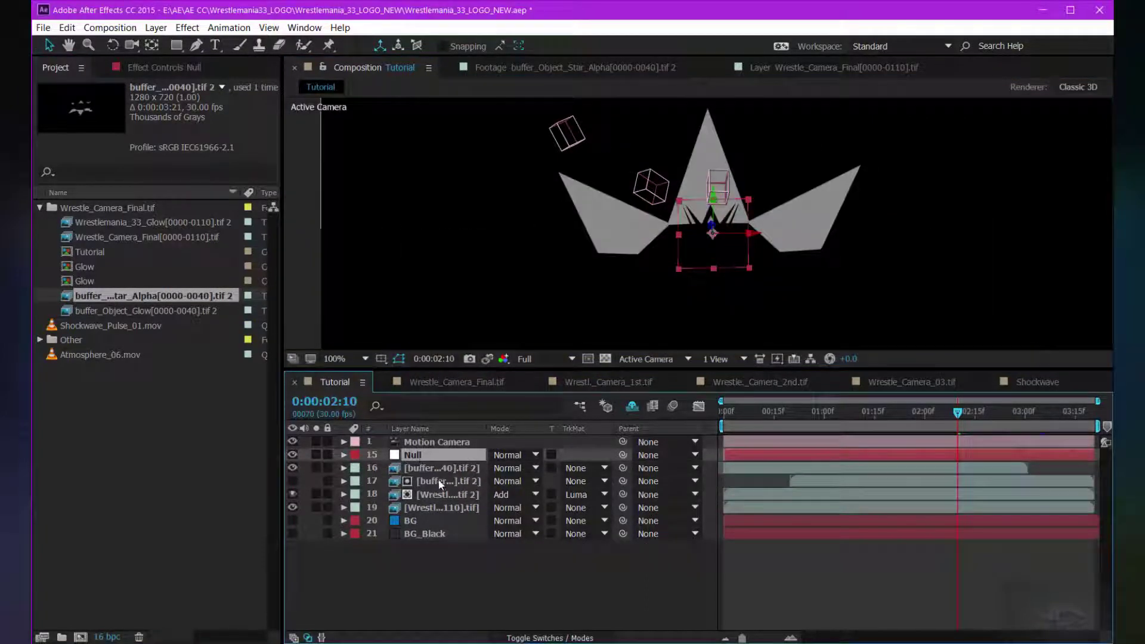
pyautogui.click(446, 502)
pyautogui.click(459, 490)
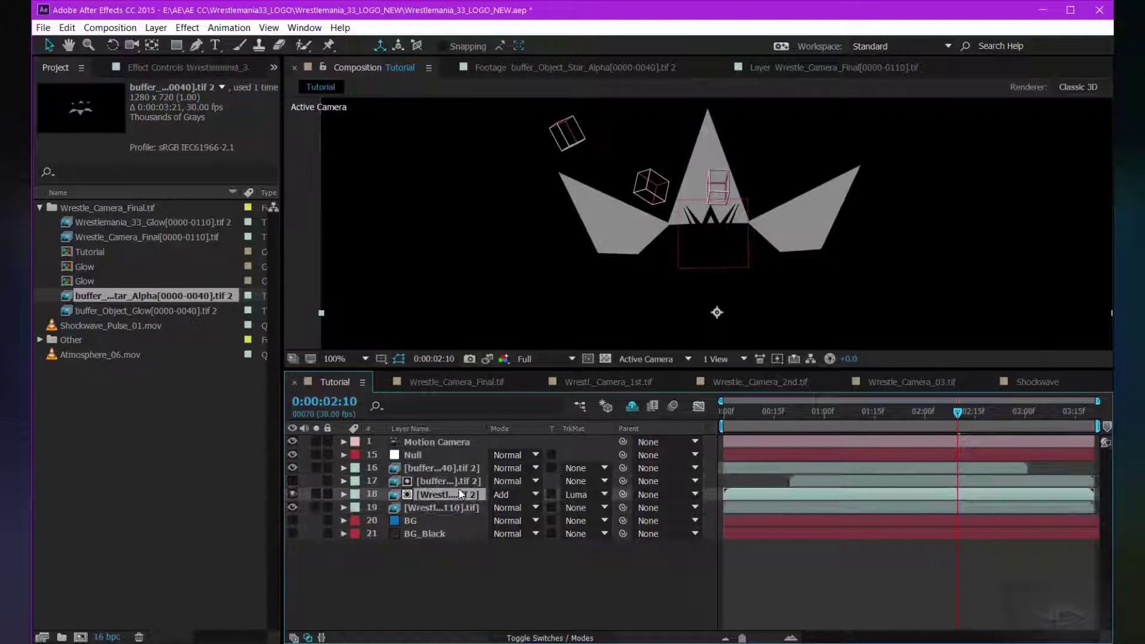
pyautogui.keyDown('shift'); pyautogui.click(457, 482); pyautogui.keyUp('shift')
# Pre-compose the two selected glow layers into a comp named 'Glow'.
pyautogui.hotkey('ctrl', 'shift', 'c')
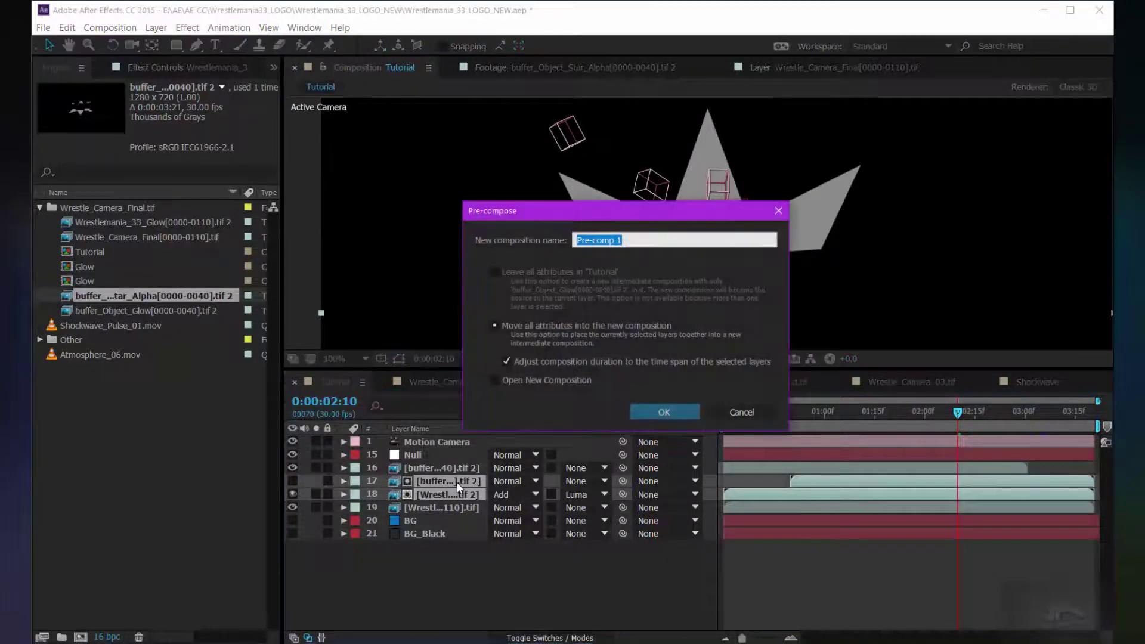
pyautogui.write('Glow')
pyautogui.press('Return')
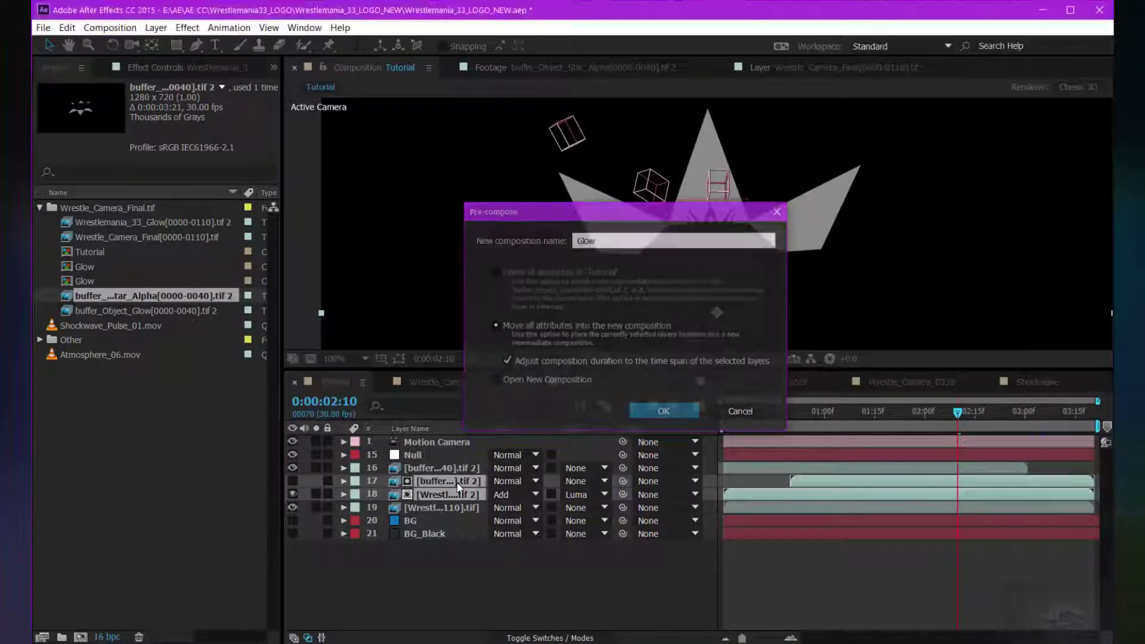
# Shift the star alpha layer to end at the comp end, then move to 1 second 6 frames.
pyautogui.press('End')
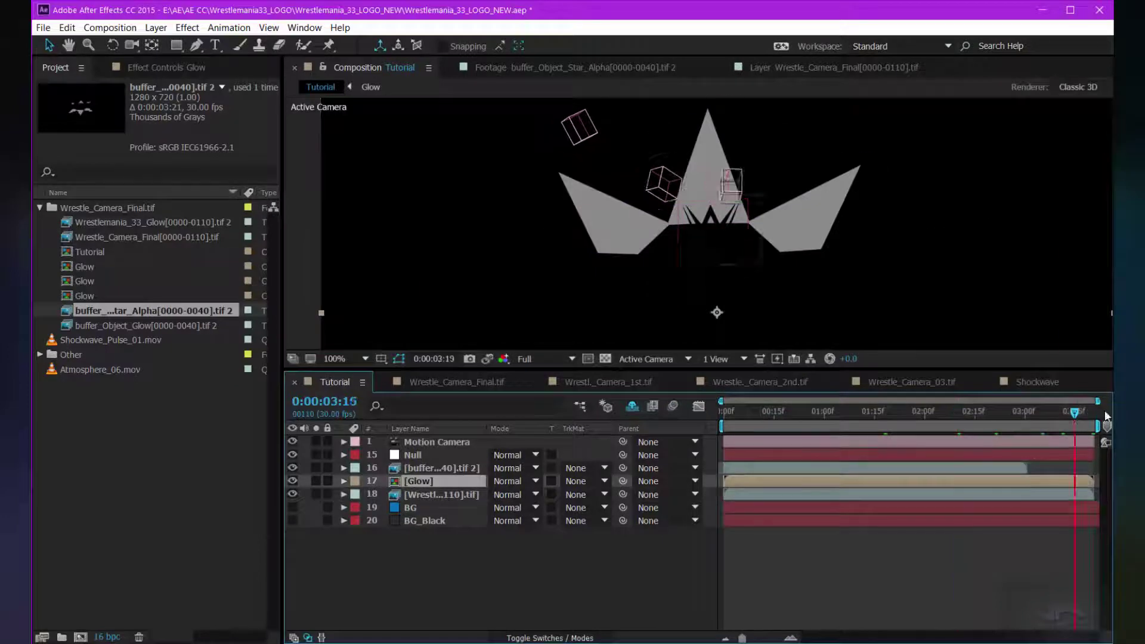
pyautogui.click(1011, 465)
pyautogui.hotkey('alt', 'shift', 'pagedown')
pyautogui.hotkey('alt', 'shift', 'pagedown')
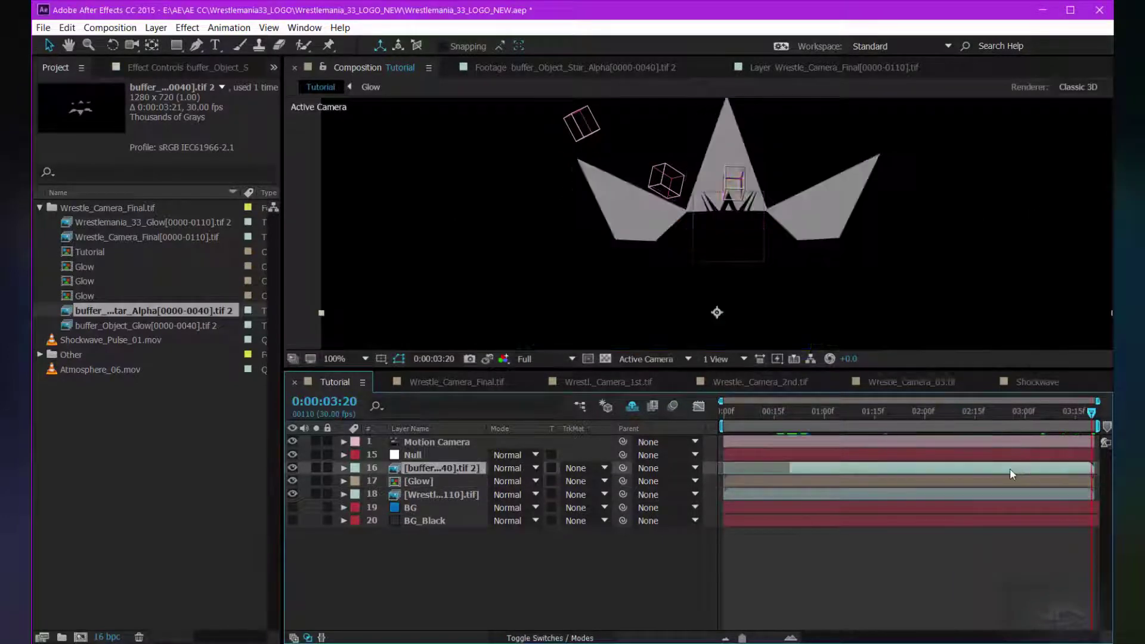
pyautogui.click(816, 410)
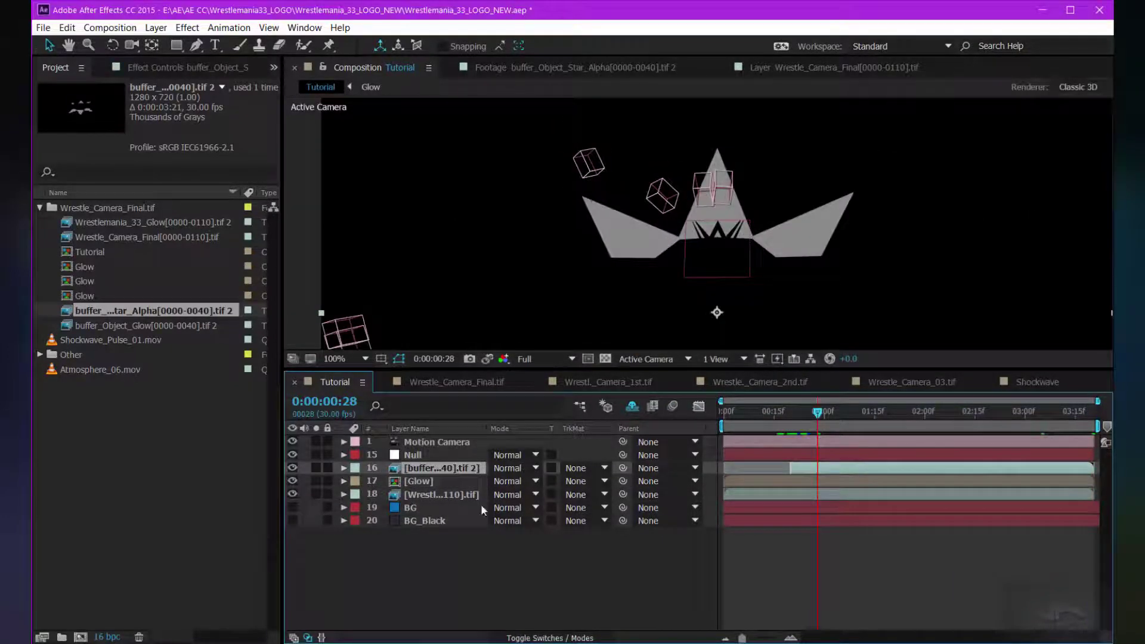
pyautogui.click(589, 480)
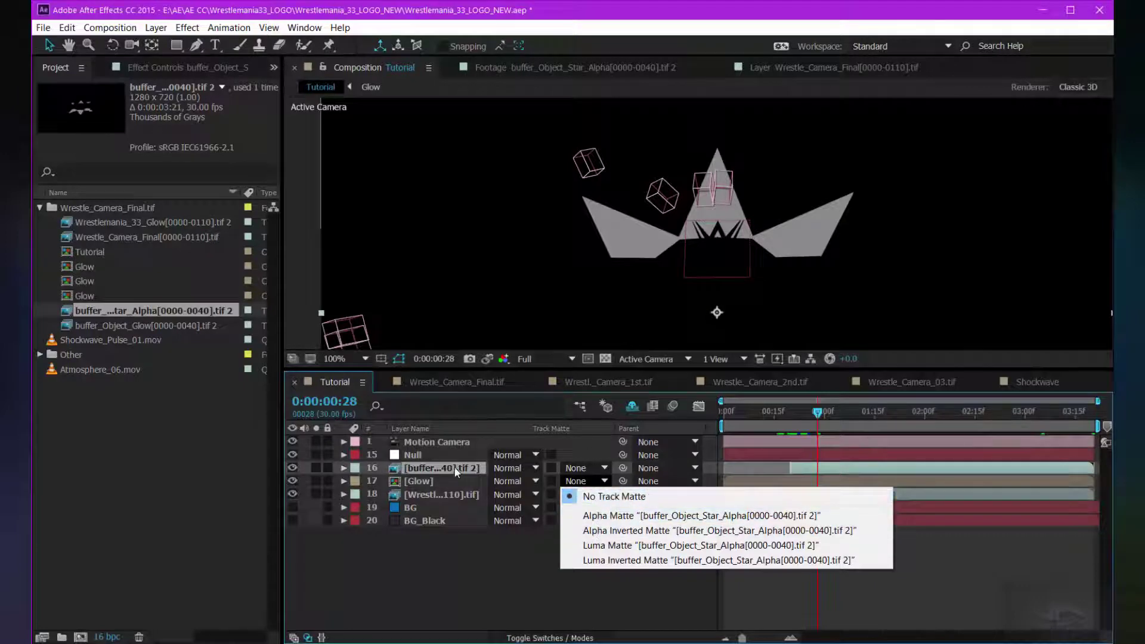
pyautogui.click(676, 230)
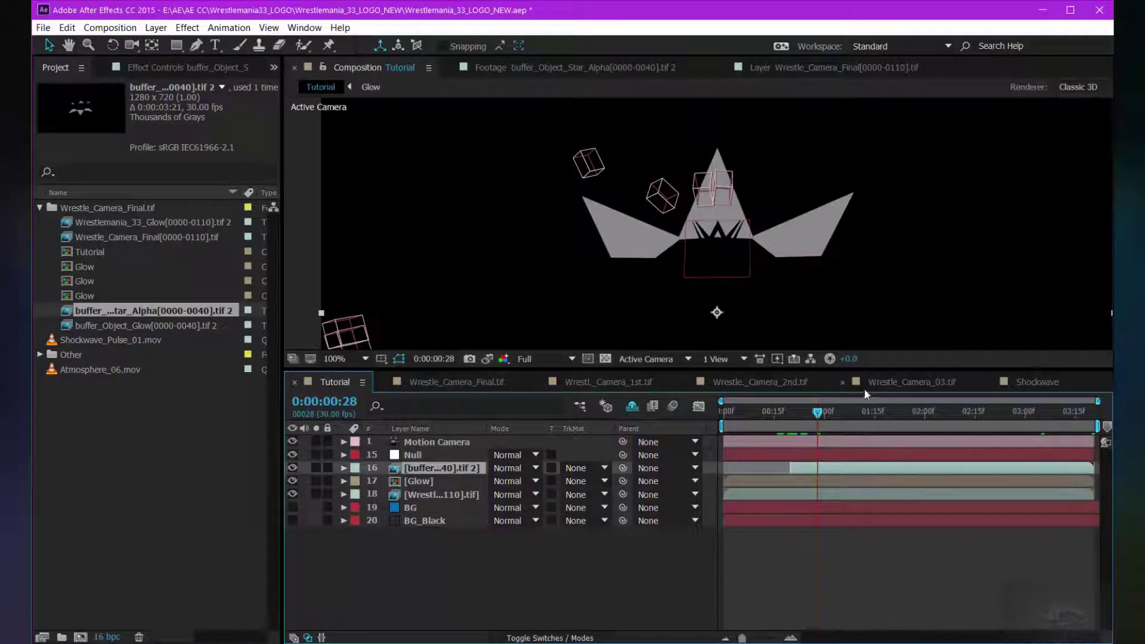
pyautogui.click(845, 411)
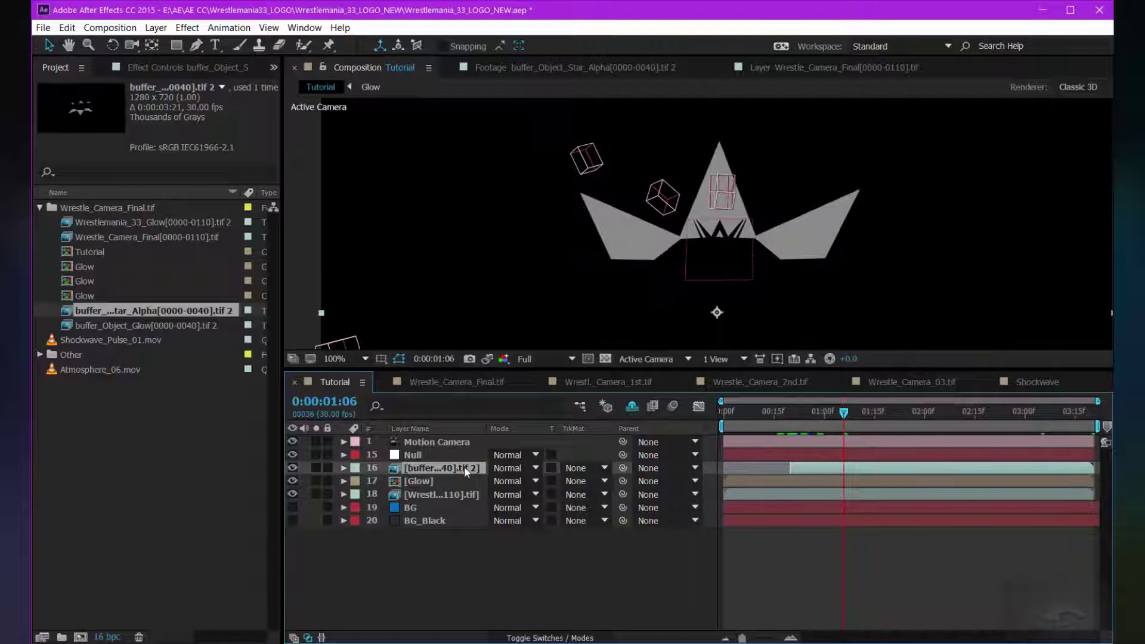
# Apply Curves to the star alpha layer and brighten it to near white.
pyautogui.hotkey('ctrl', 'space')
pyautogui.write('curve')
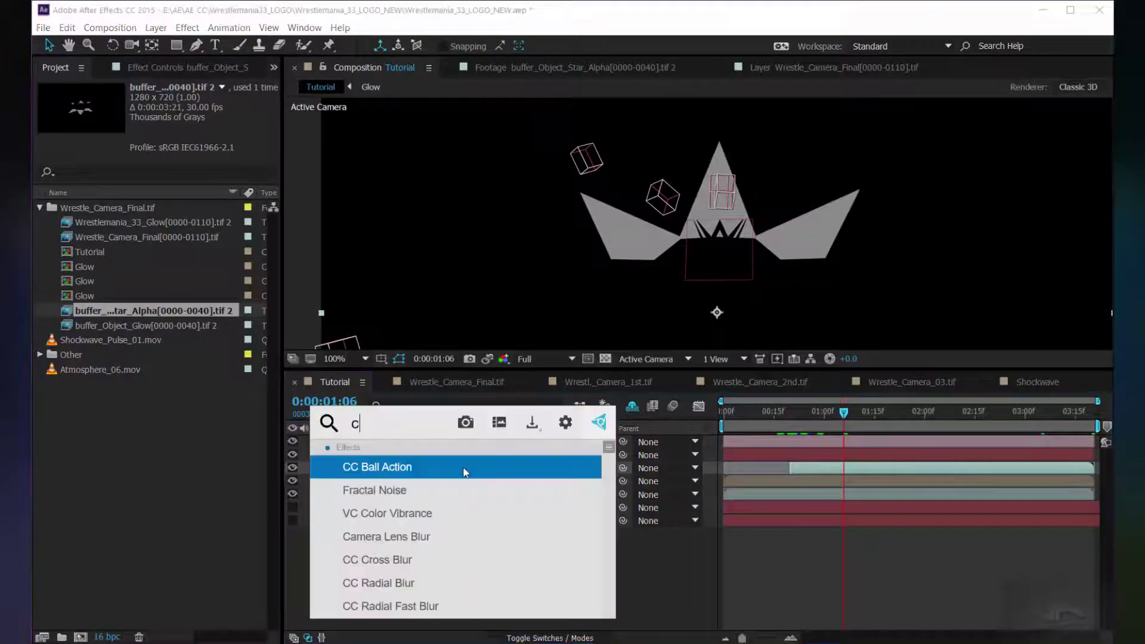
pyautogui.click(465, 471)
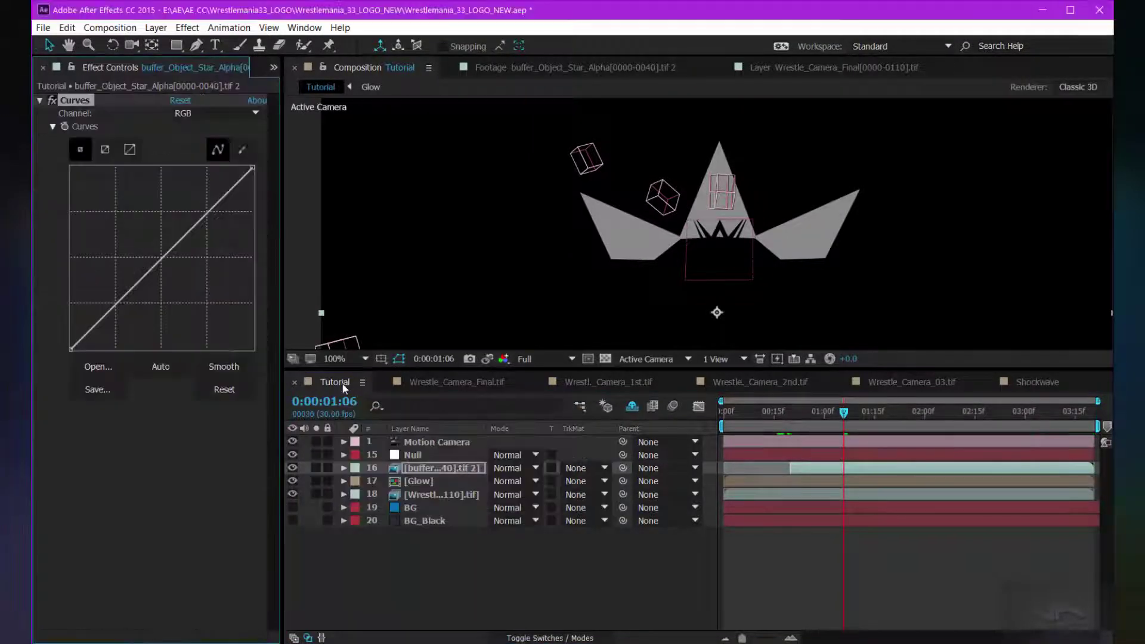
pyautogui.moveTo(251, 169); pyautogui.dragTo(101, 169)
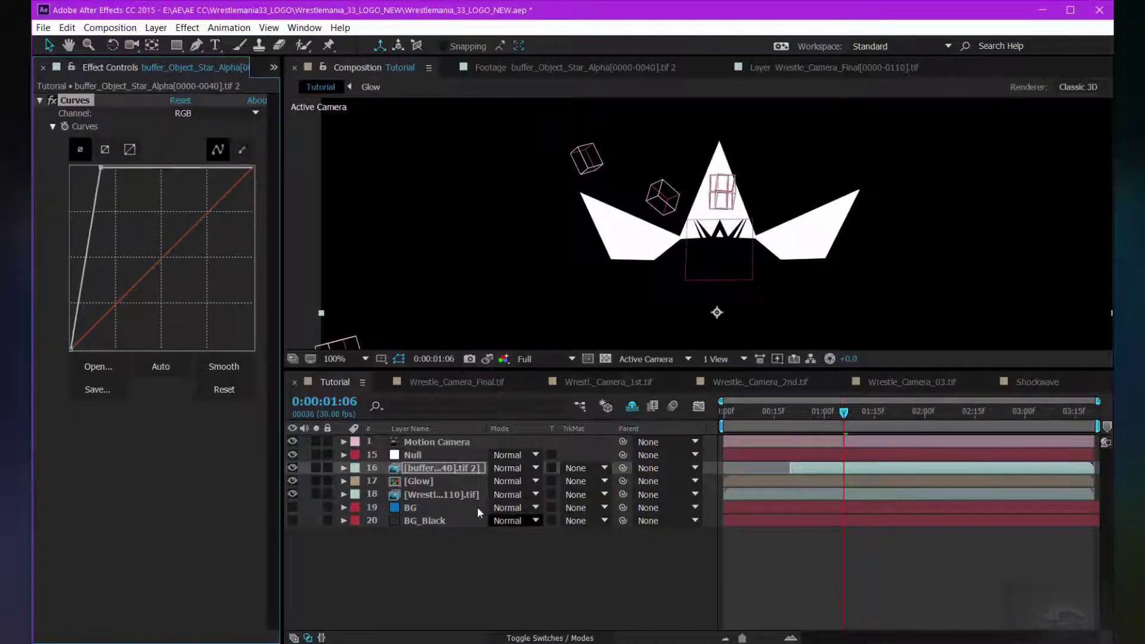
# Set the Glow pre-comp's track matte to Luma Inverted Matte and zoom the viewer to 200%.
pyautogui.click(453, 481)
pyautogui.click(576, 480)
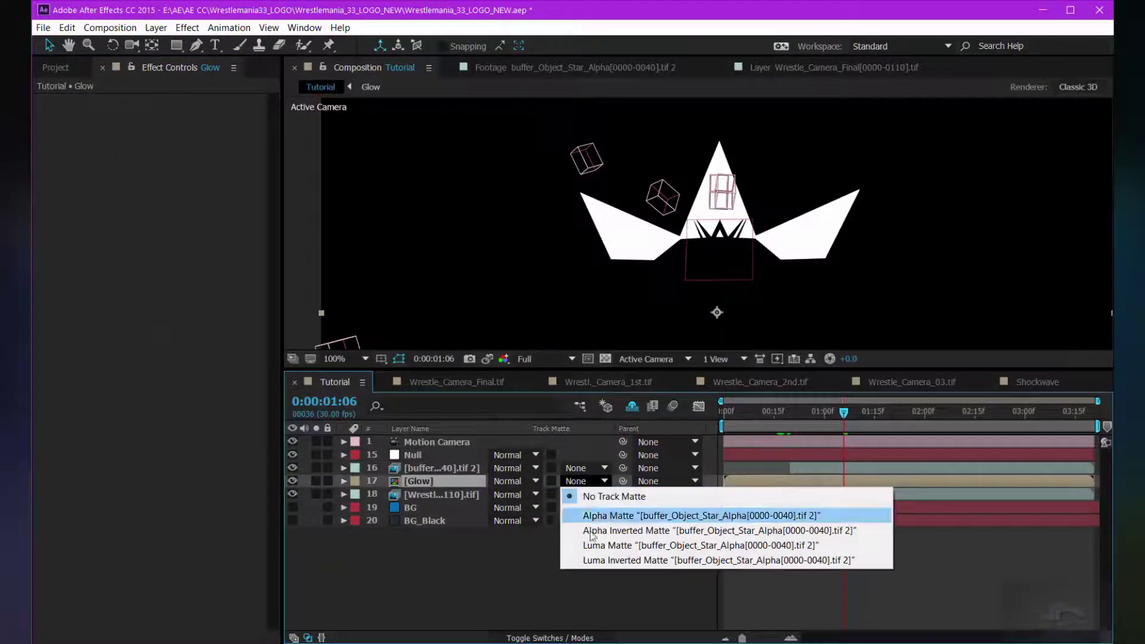
pyautogui.click(594, 560)
pyautogui.press('.')
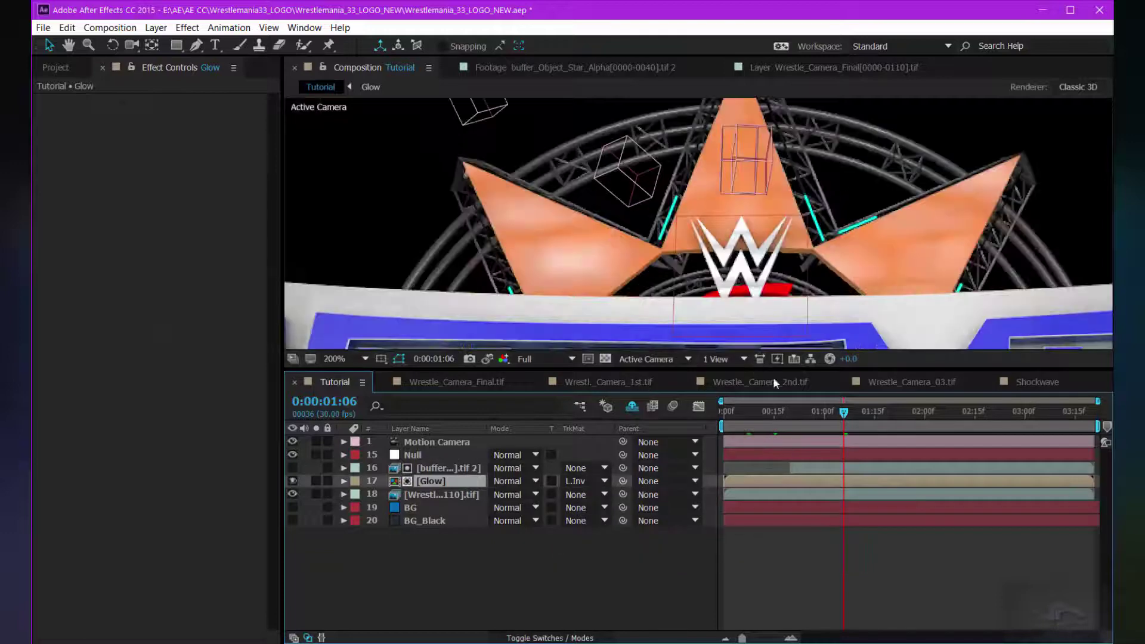
pyautogui.moveTo(885, 411); pyautogui.dragTo(948, 417)
# Compare Glow with its matte off and on, keep Luma Inverted Matte, and save the project.
pyautogui.click(590, 481)
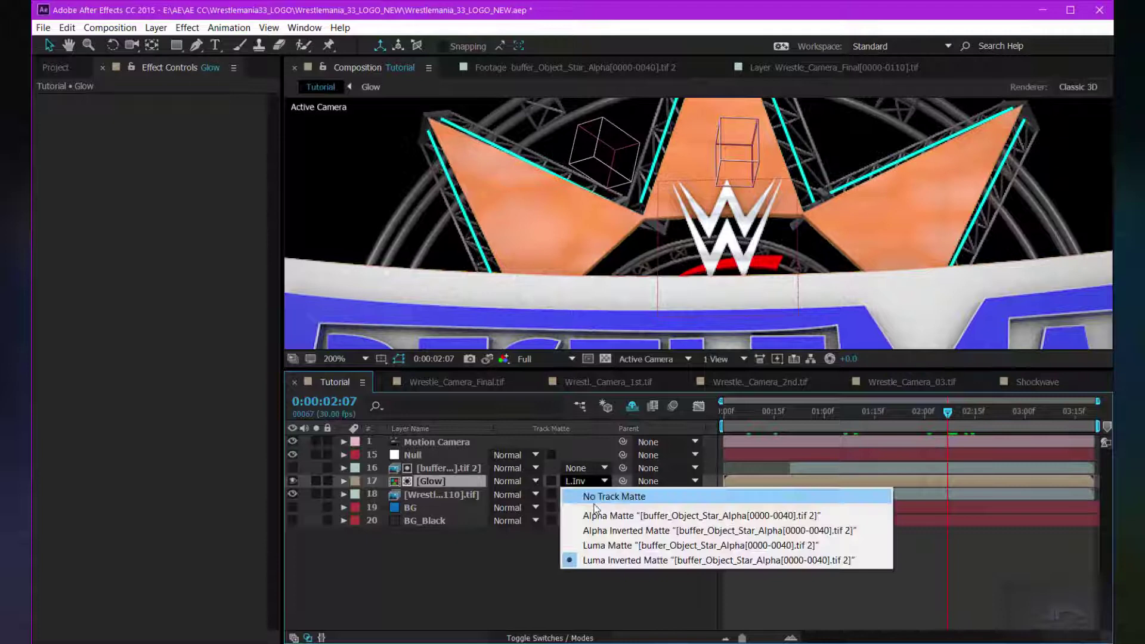
pyautogui.click(601, 500)
pyautogui.click(586, 482)
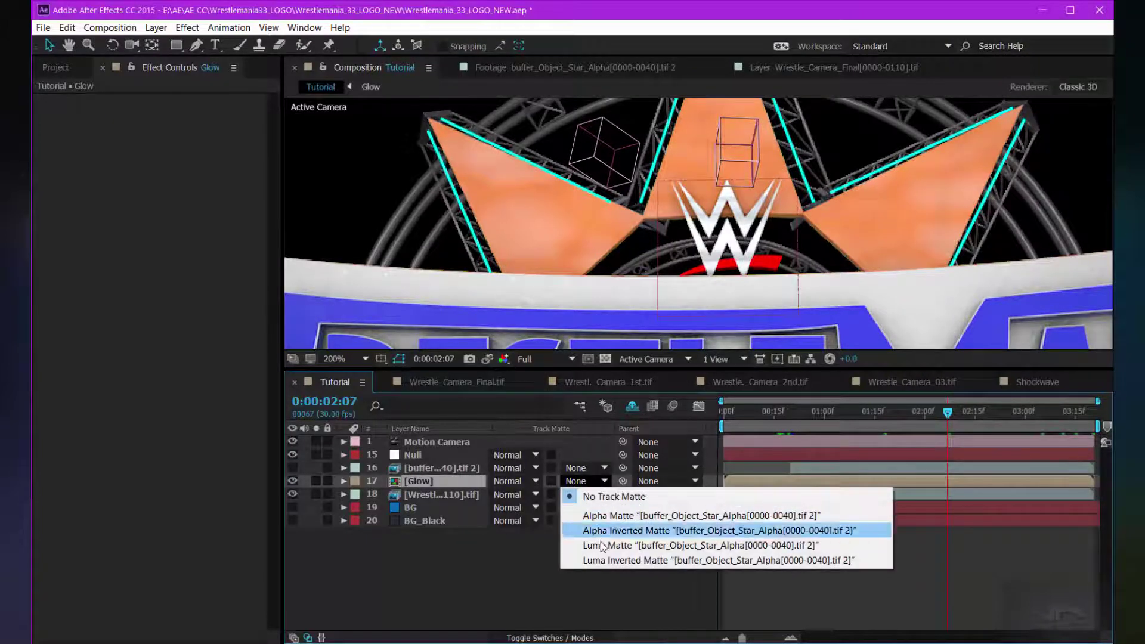
pyautogui.click(604, 559)
pyautogui.scroll(-3, 578, 266)
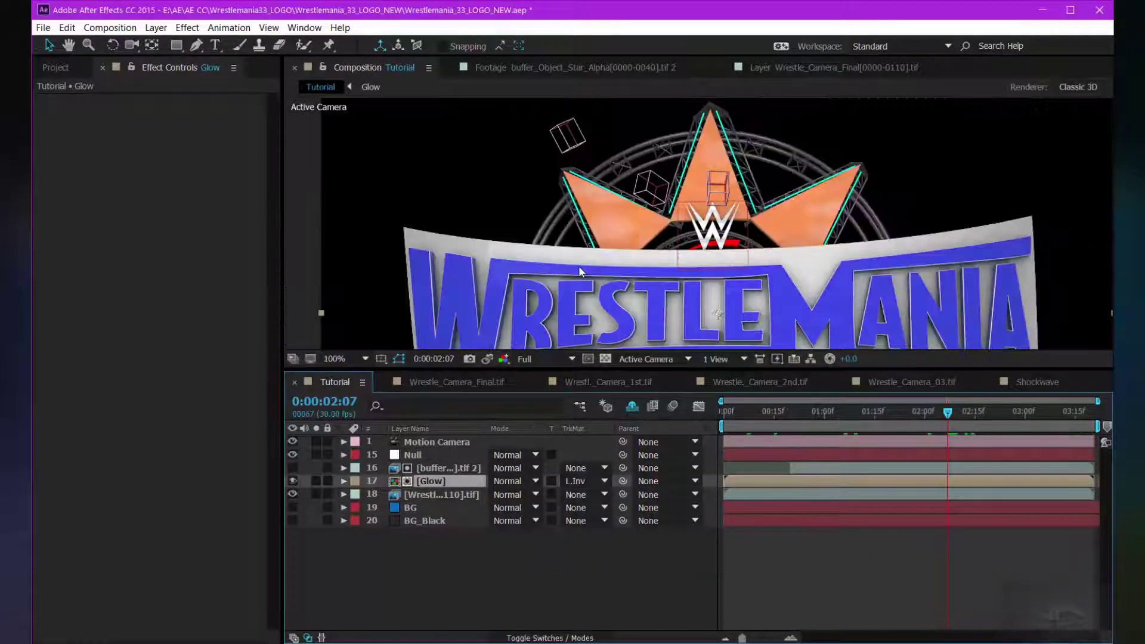
pyautogui.hotkey('ctrl', 's')
pyautogui.moveTo(629, 279); pyautogui.dragTo(596, 230)
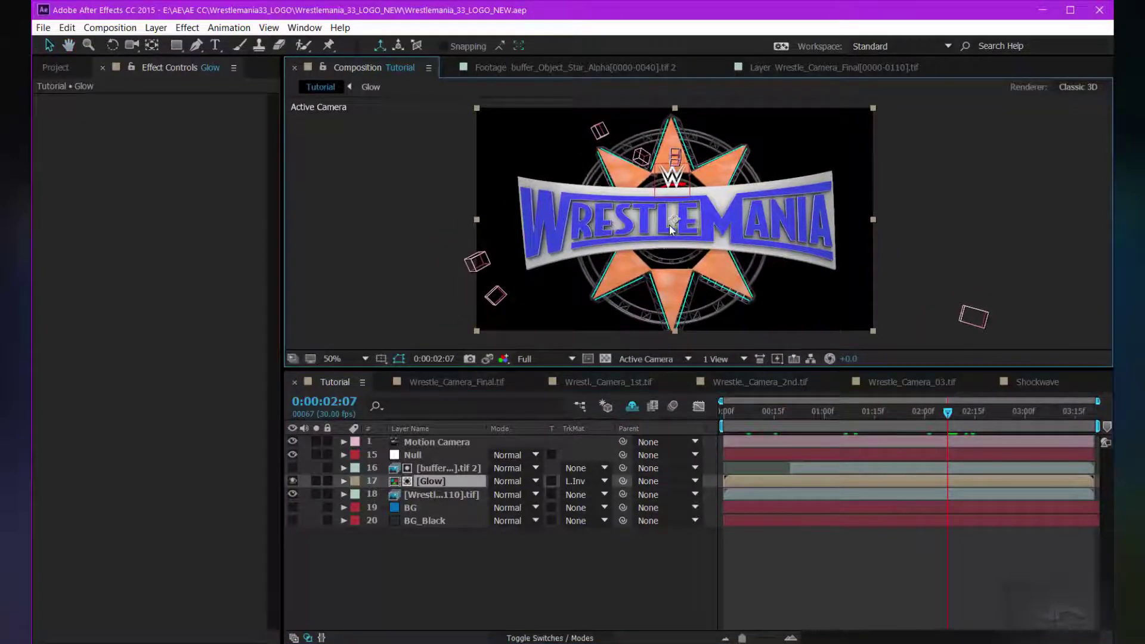
# Apply a Glow effect to the Glow layer and save the project.
pyautogui.hotkey('ctrl', 'space')
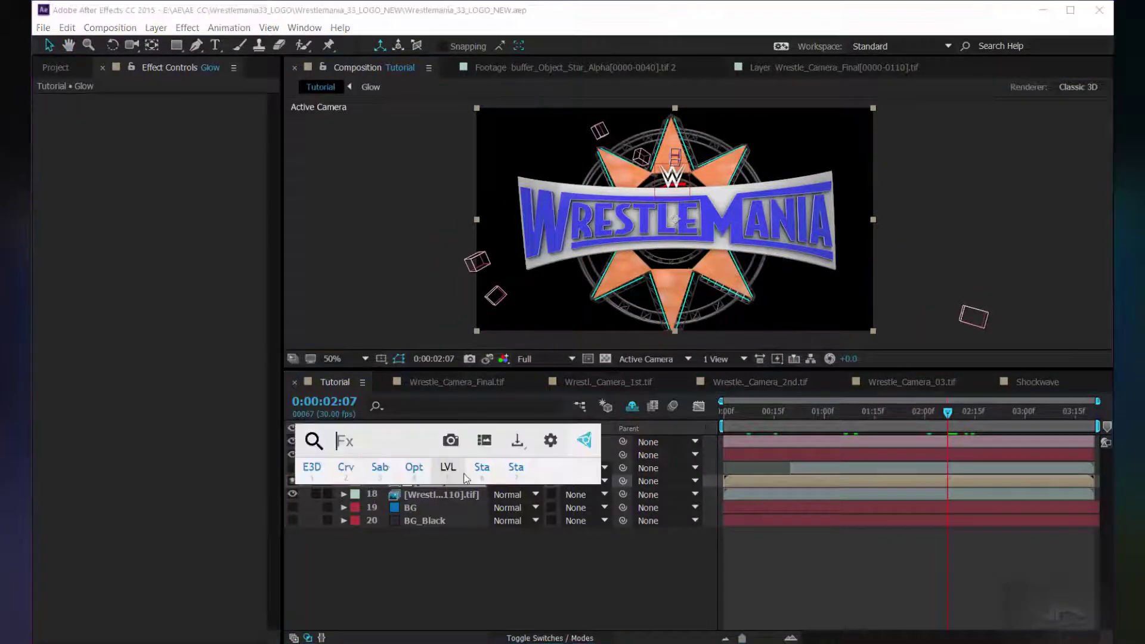
pyautogui.write('glow')
pyautogui.press('Return')
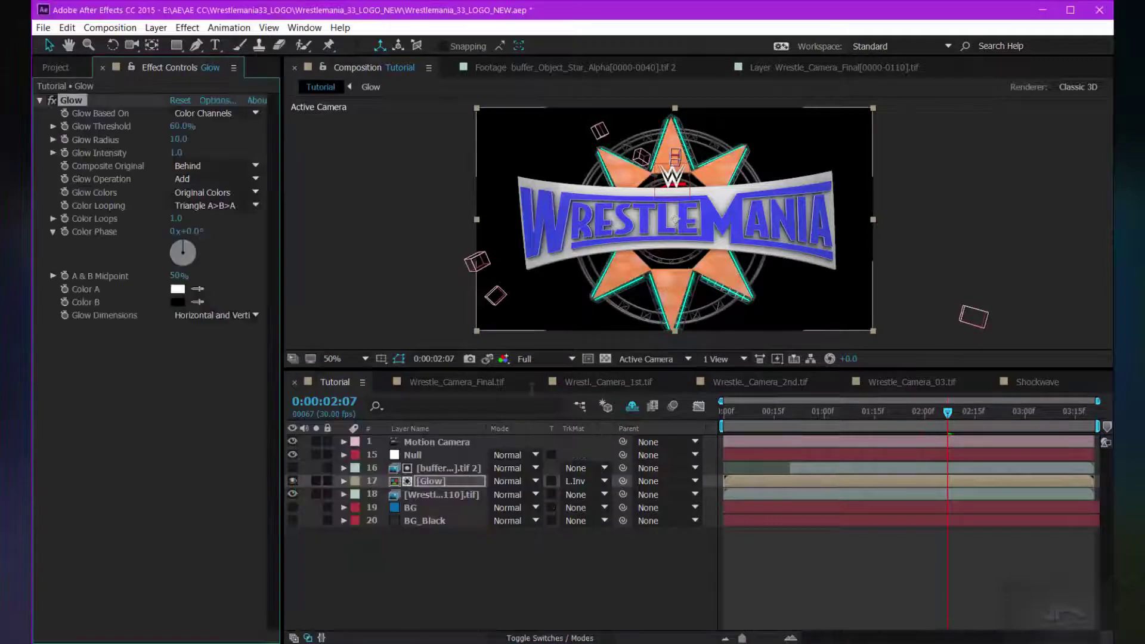
pyautogui.hotkey('ctrl', 's')
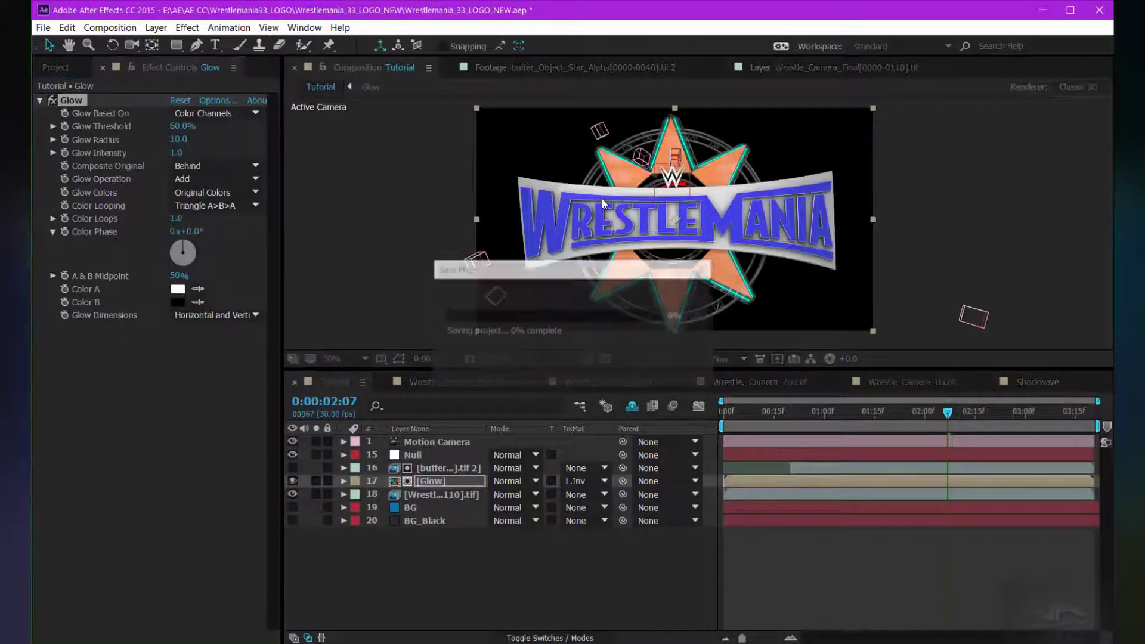
# Make the BG and BG_Black background layers visible, then select the Glow layer.
pyautogui.moveTo(292, 517); pyautogui.dragTo(292, 507)
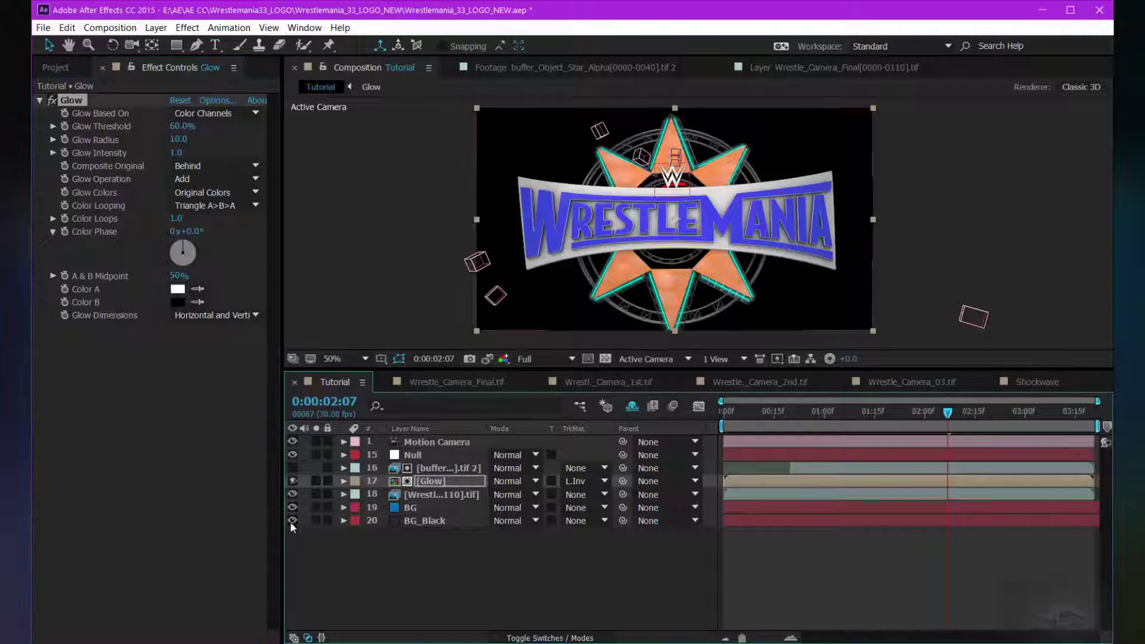
pyautogui.click(463, 564)
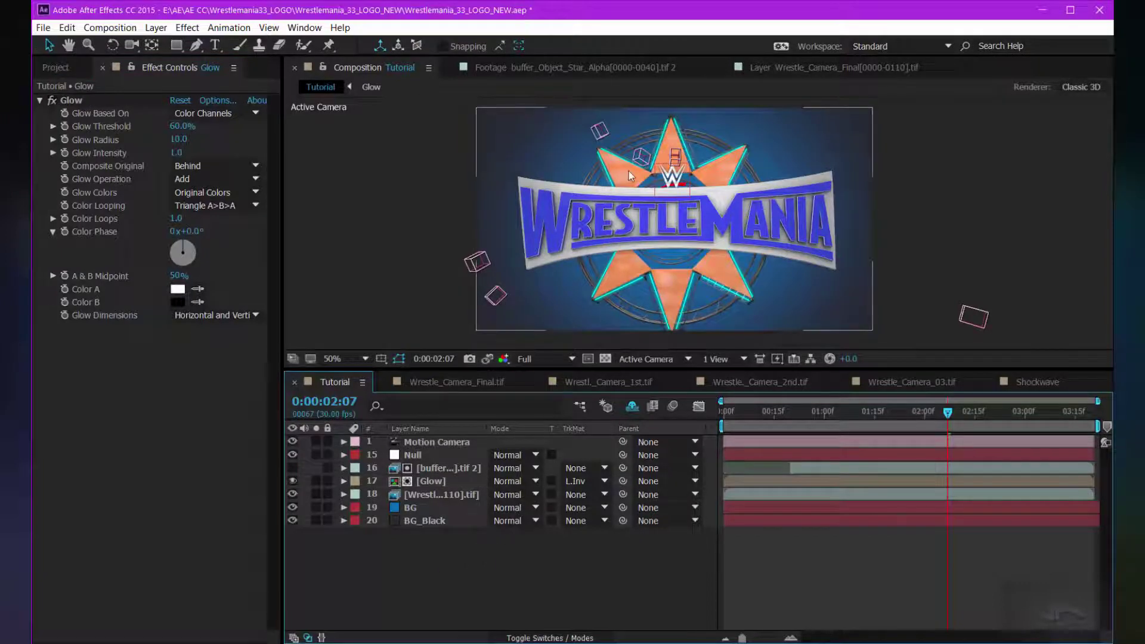
pyautogui.click(439, 511)
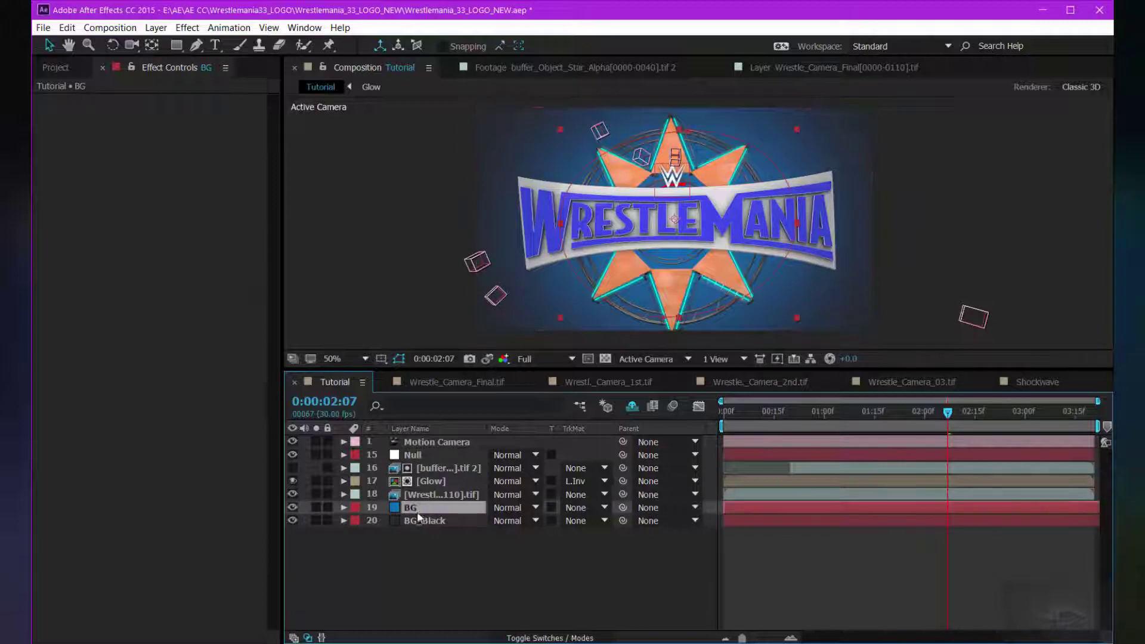
pyautogui.click(453, 481)
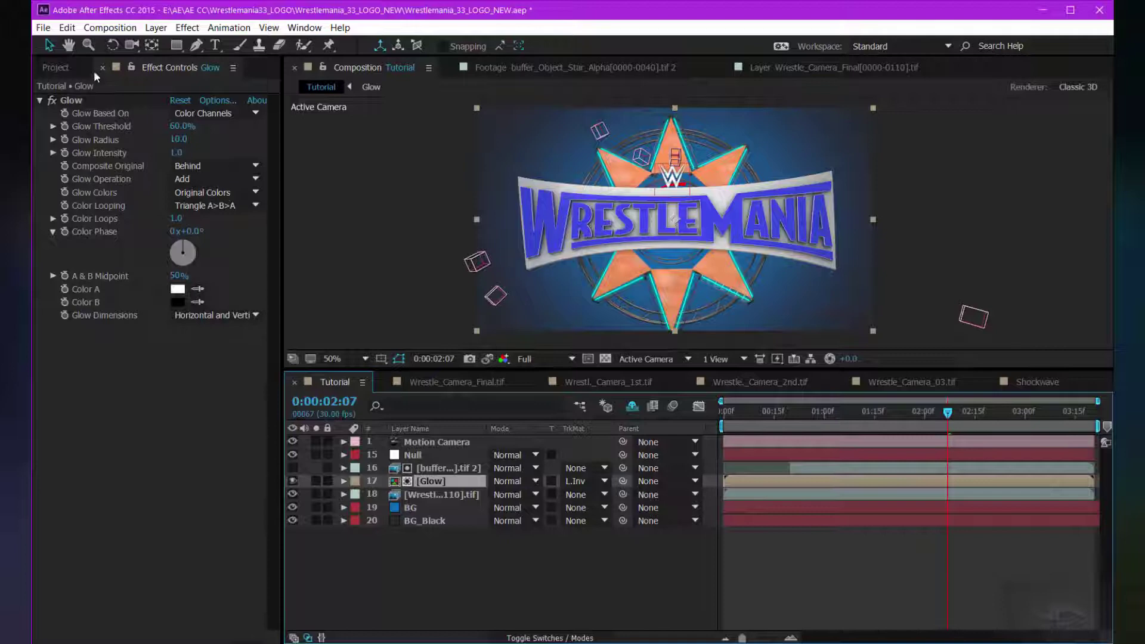
# Add Shockwave_Pulse_01.mov to the Tutorial comp and scale it to 67%.
pyautogui.click(55, 68)
pyautogui.click(105, 340)
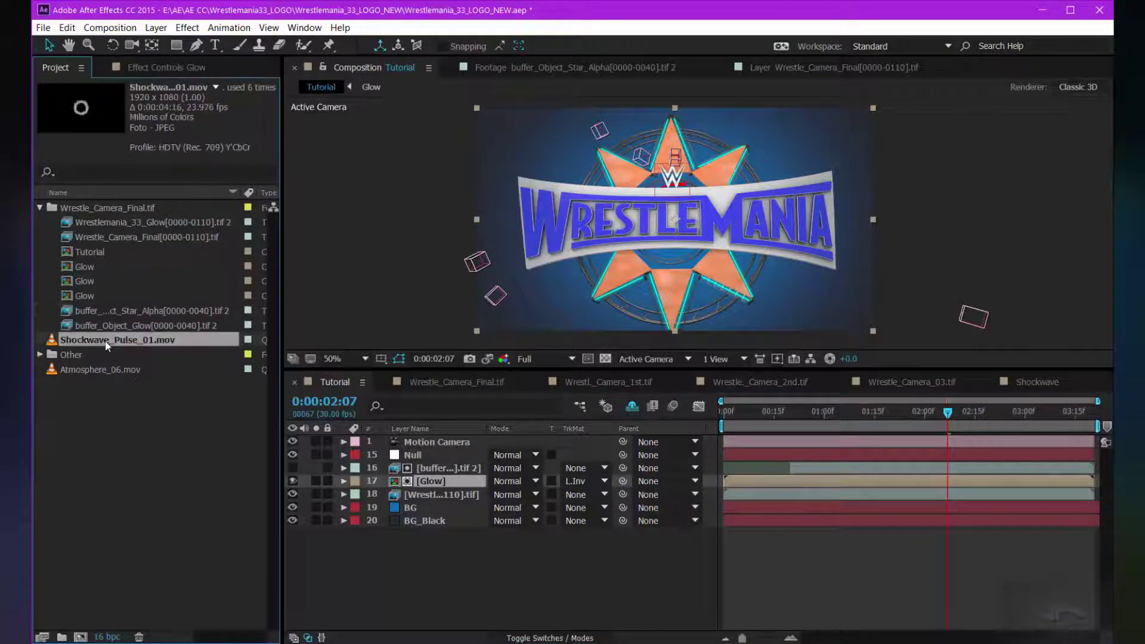
pyautogui.moveTo(345, 424); pyautogui.dragTo(358, 475)
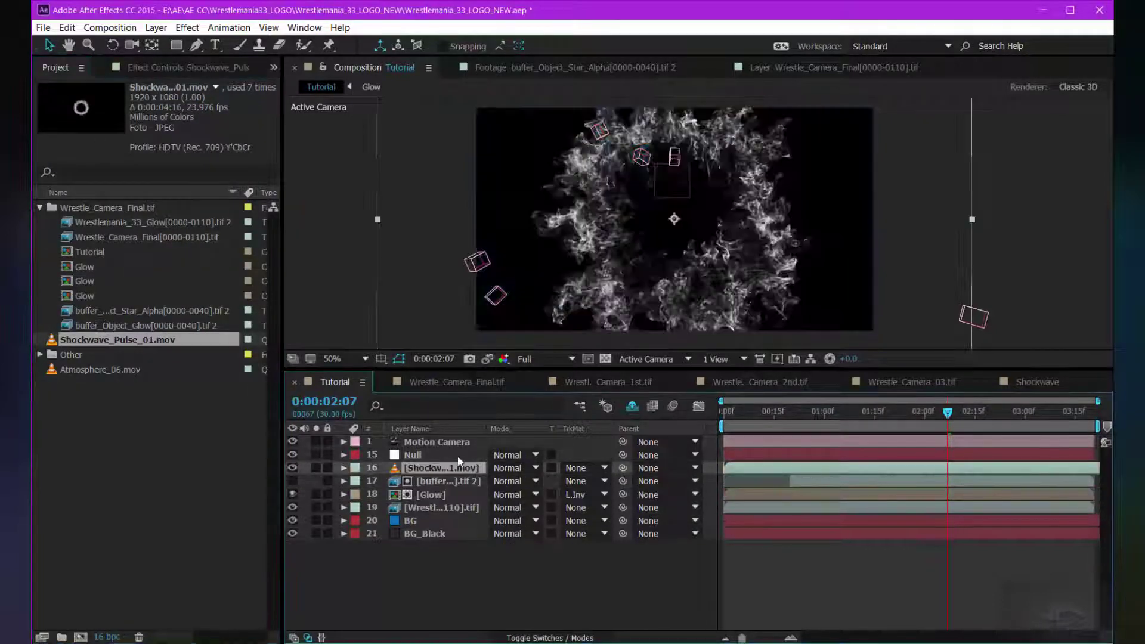
pyautogui.press('s')
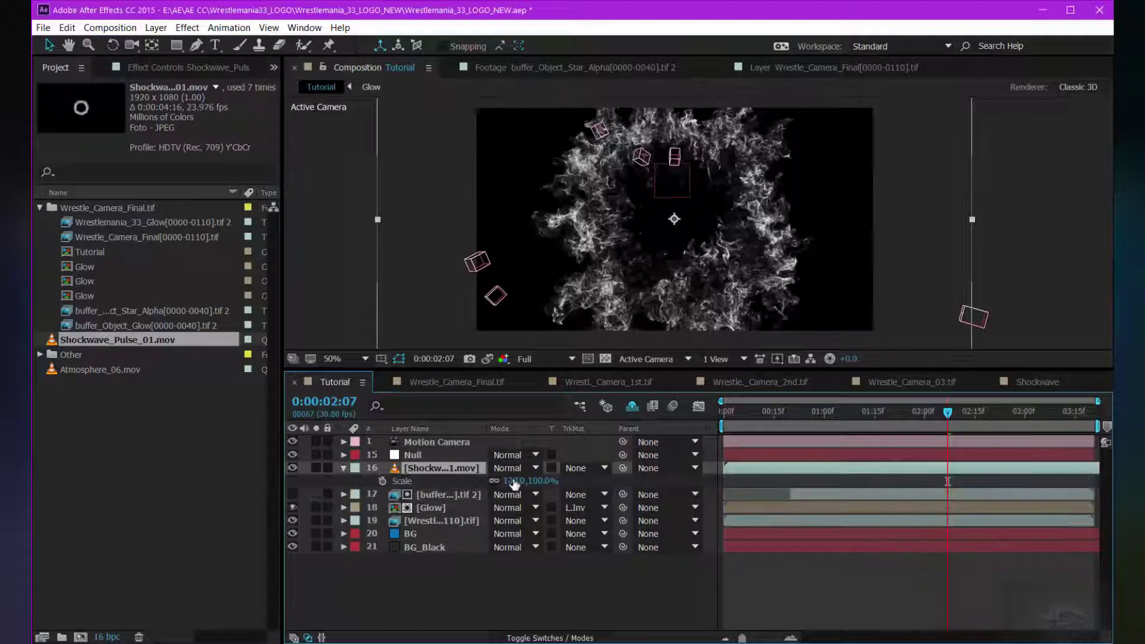
pyautogui.moveTo(504, 481); pyautogui.dragTo(477, 481)
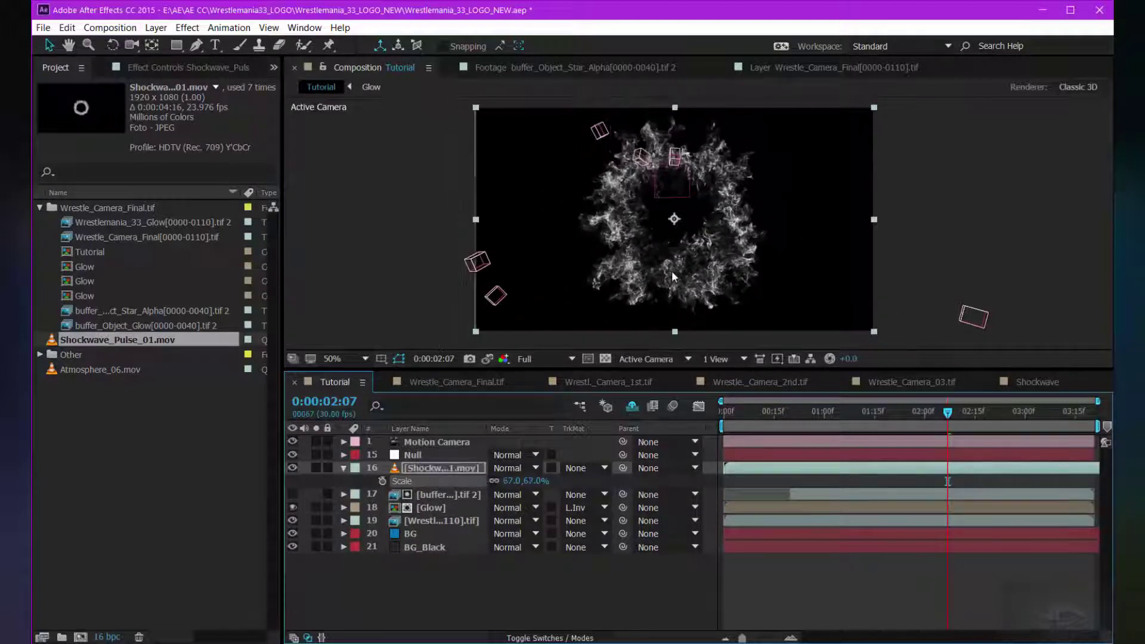
pyautogui.press('.')
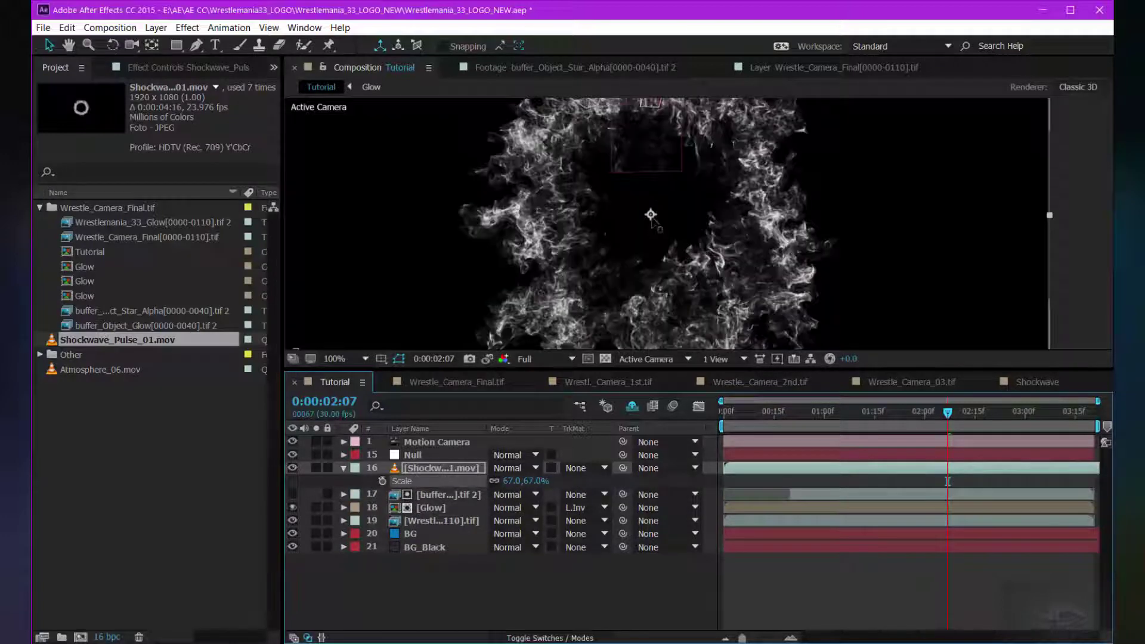
pyautogui.press(',')
pyautogui.press('.')
pyautogui.press(',')
# Duplicate the shockwave layer and set the lower copy to Luma Matte from the upper.
pyautogui.click(465, 468)
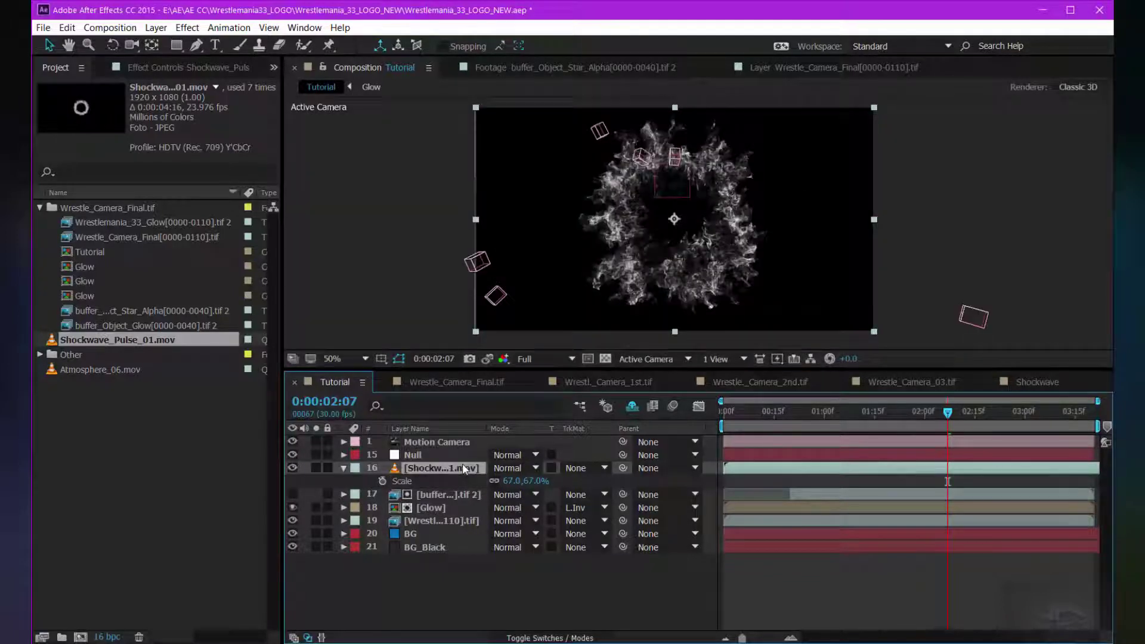
pyautogui.hotkey('ctrl', 'd')
pyautogui.click(588, 481)
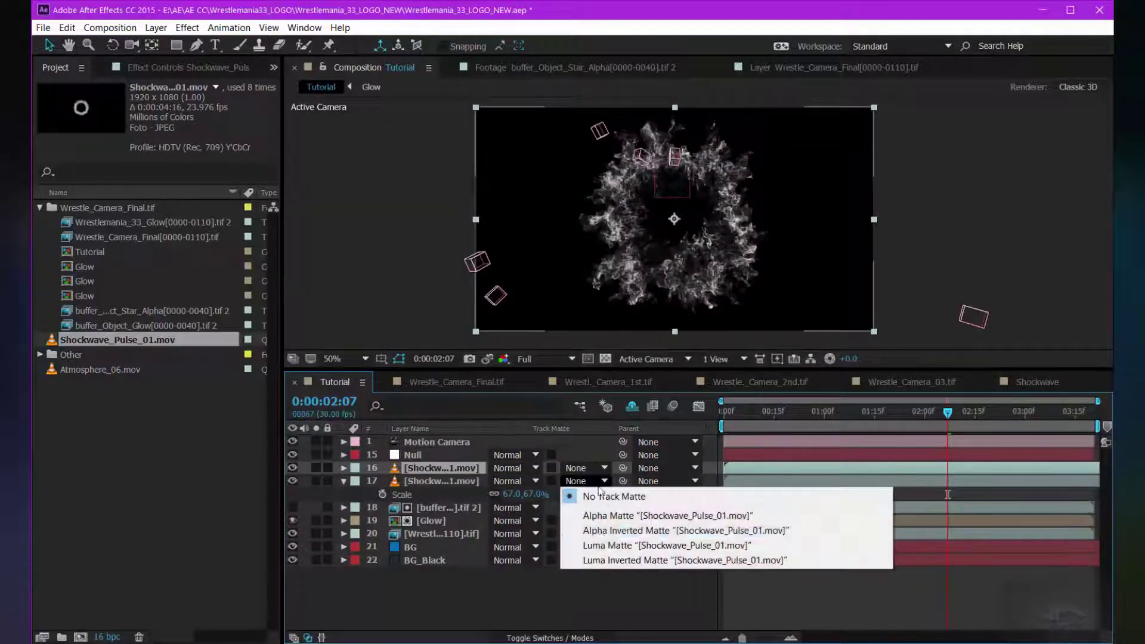
pyautogui.click(601, 545)
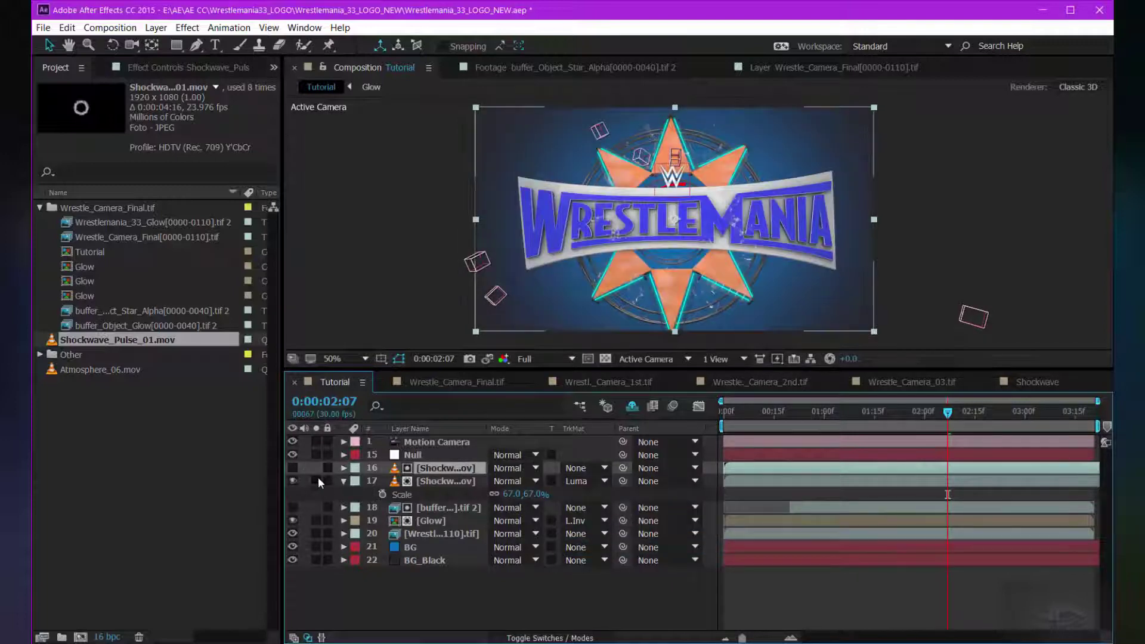
pyautogui.click(317, 481)
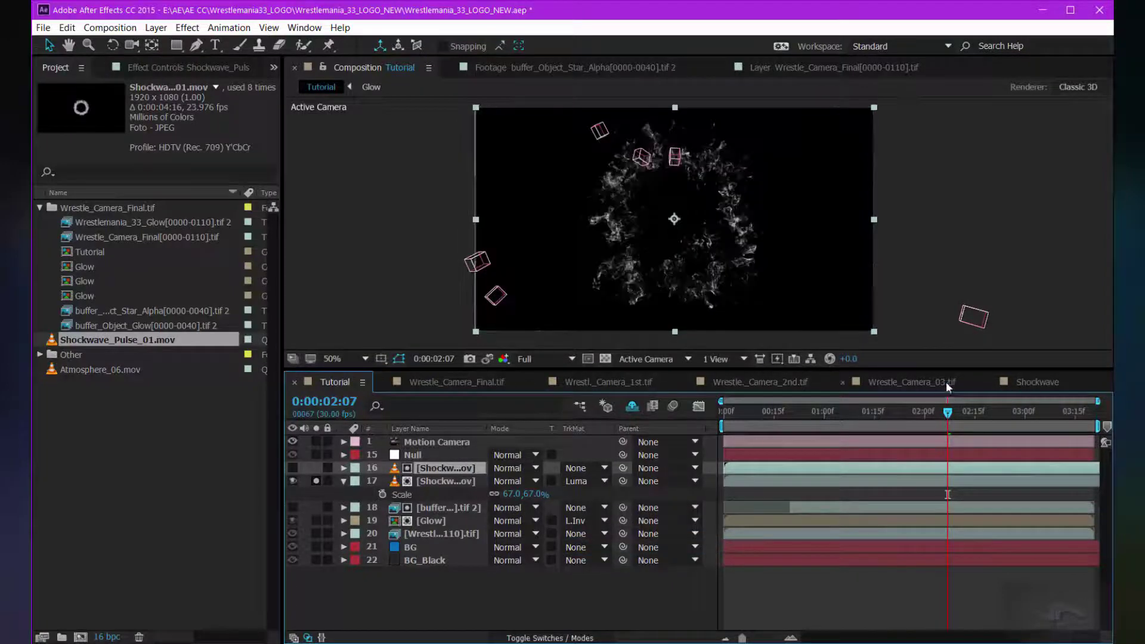
pyautogui.click(606, 358)
pyautogui.click(605, 358)
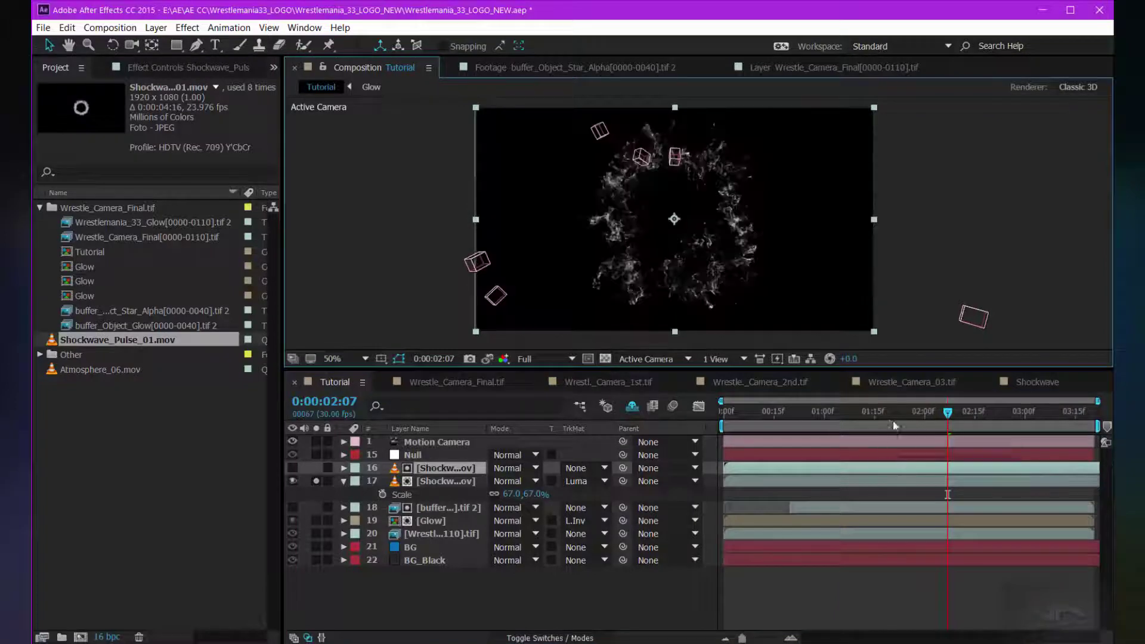
pyautogui.moveTo(781, 425); pyautogui.dragTo(927, 425)
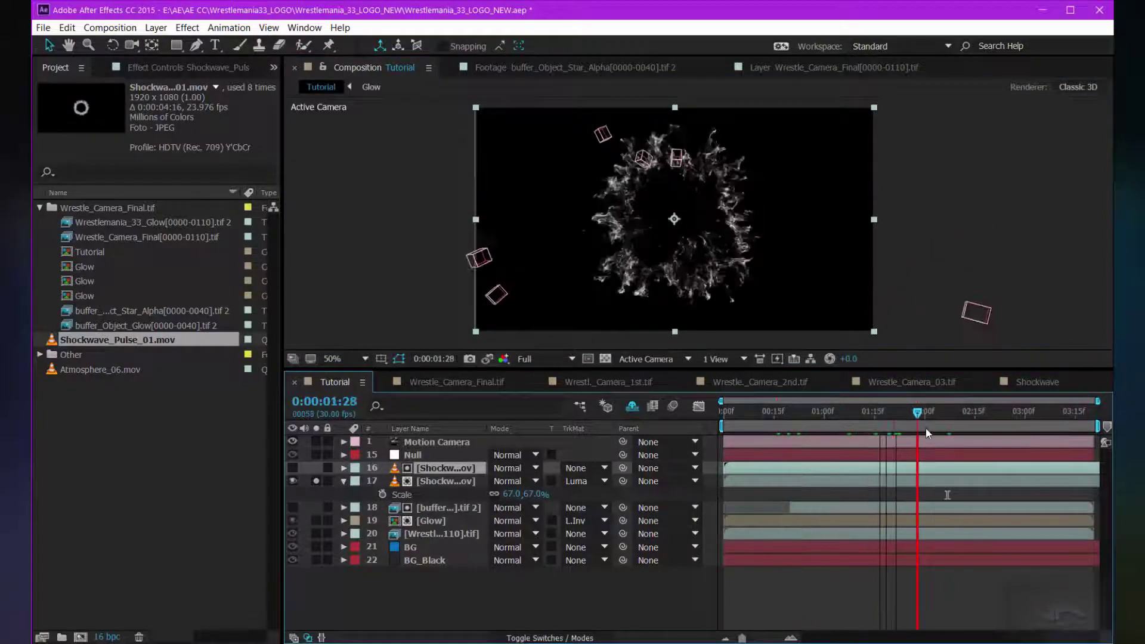
pyautogui.click(316, 481)
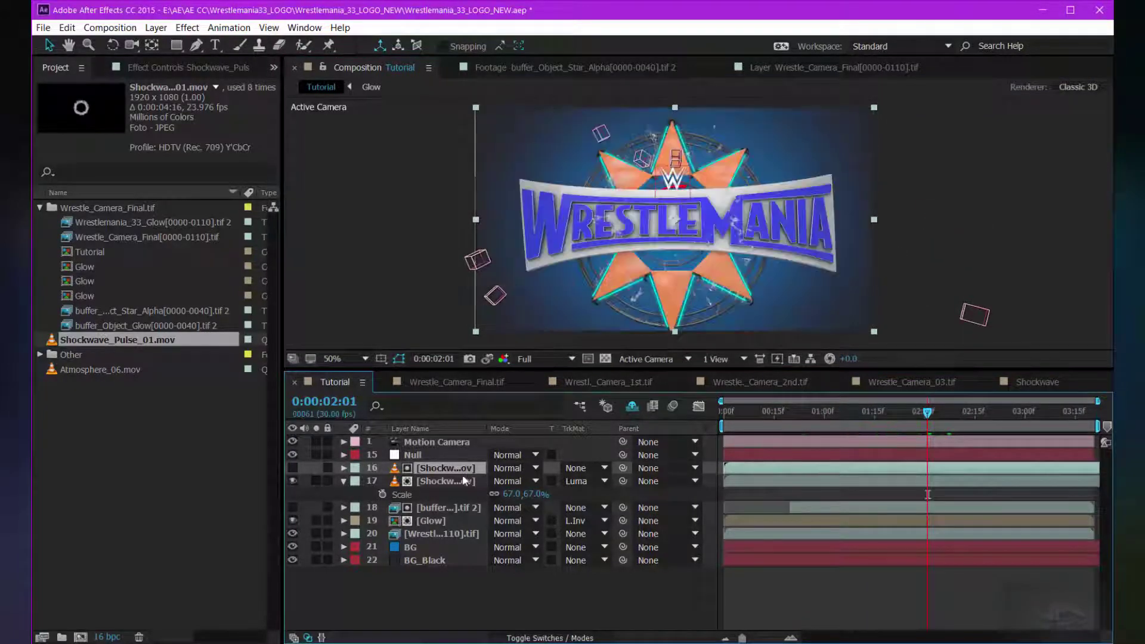
# Select both shockwave copies and start pre-composing them.
pyautogui.click(451, 481)
pyautogui.keyDown('shift'); pyautogui.click(452, 468); pyautogui.keyUp('shift')
pyautogui.hotkey('ctrl', 'shift', 'c')
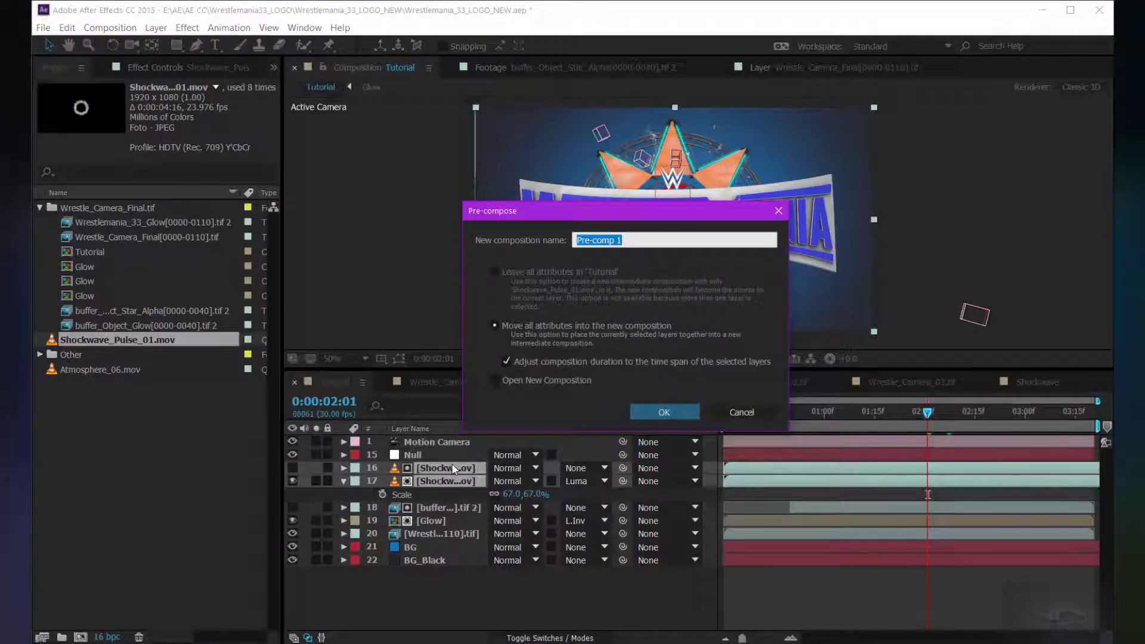
# Name the new pre-comp 'shockwave', select it, and show the layer switch columns.
pyautogui.write('shockwave')
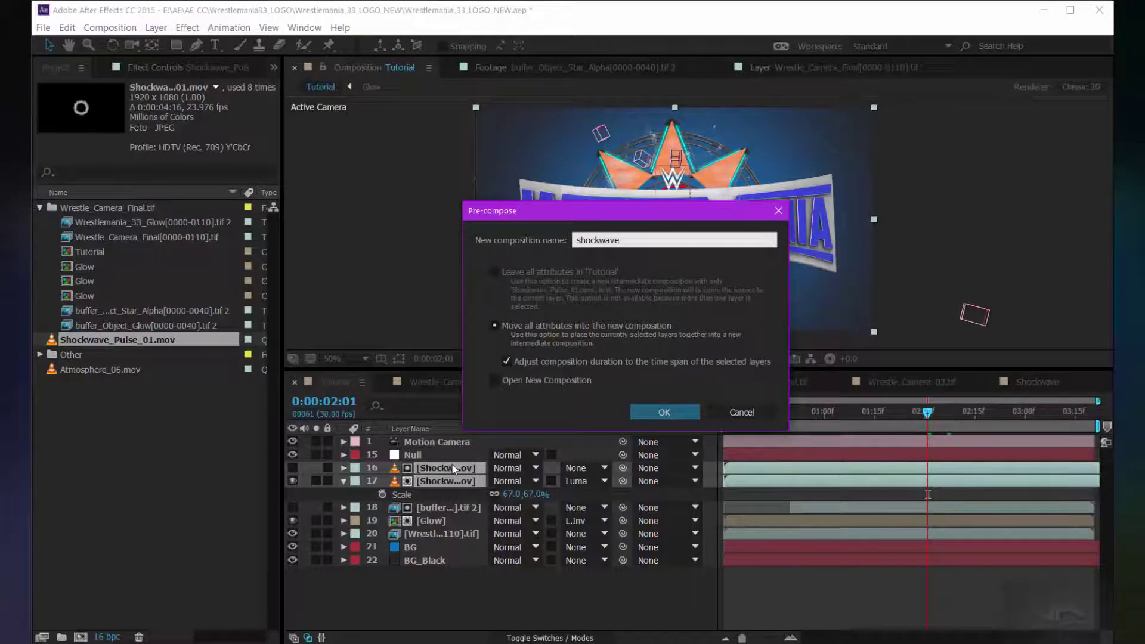
pyautogui.press('Return')
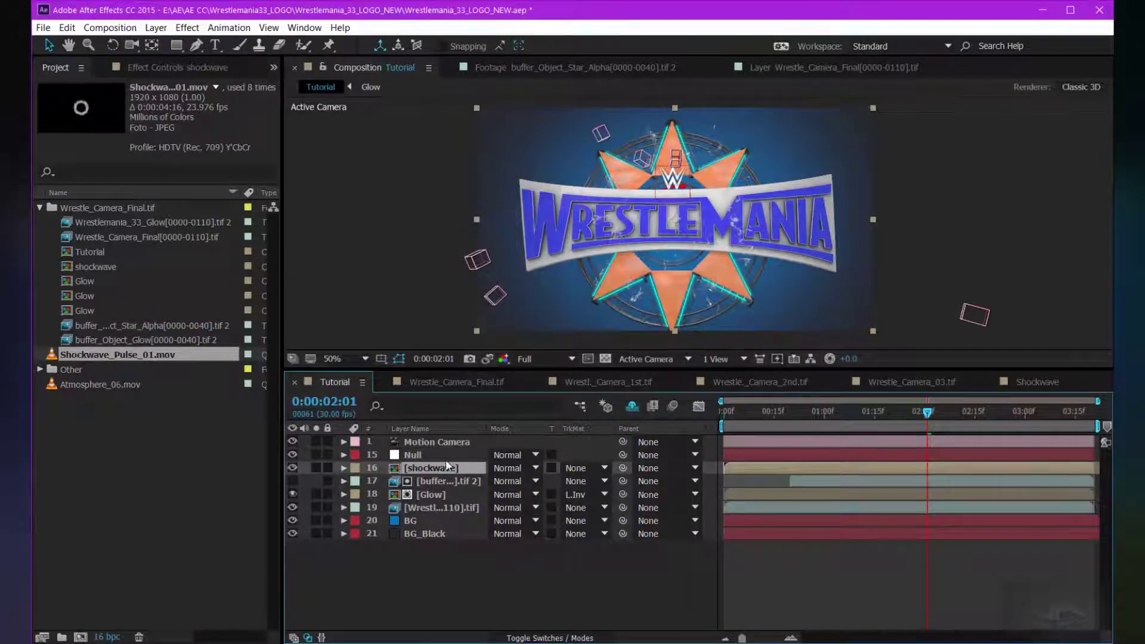
pyautogui.click(506, 560)
pyautogui.click(456, 469)
pyautogui.click(549, 637)
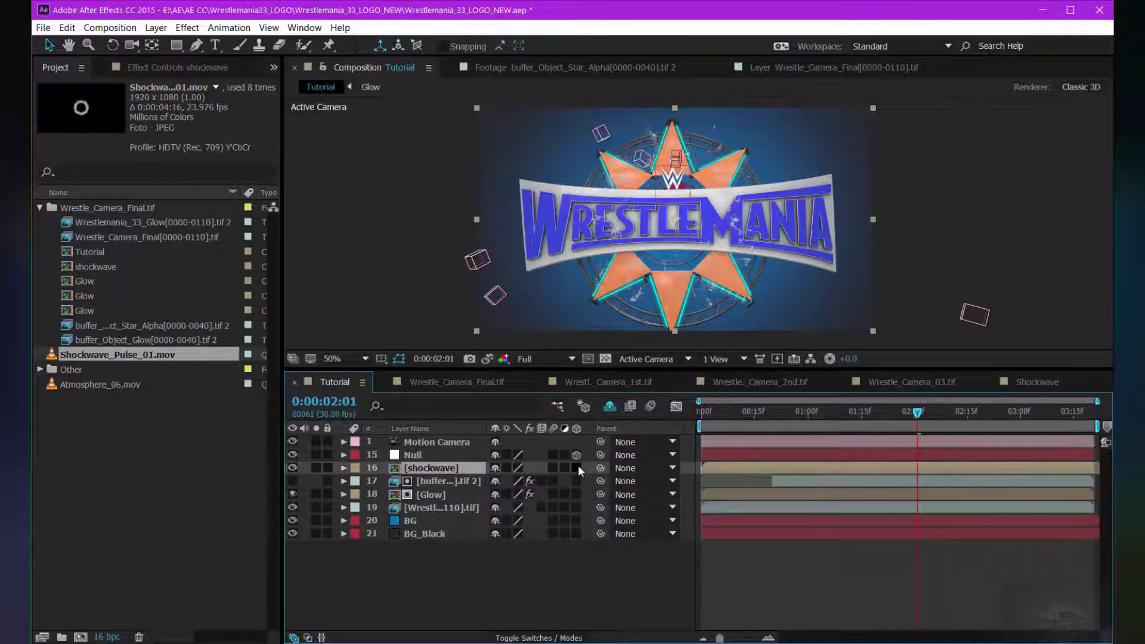
# Make the shockwave pre-comp 3D and reposition the Null slightly lower and left.
pyautogui.click(576, 469)
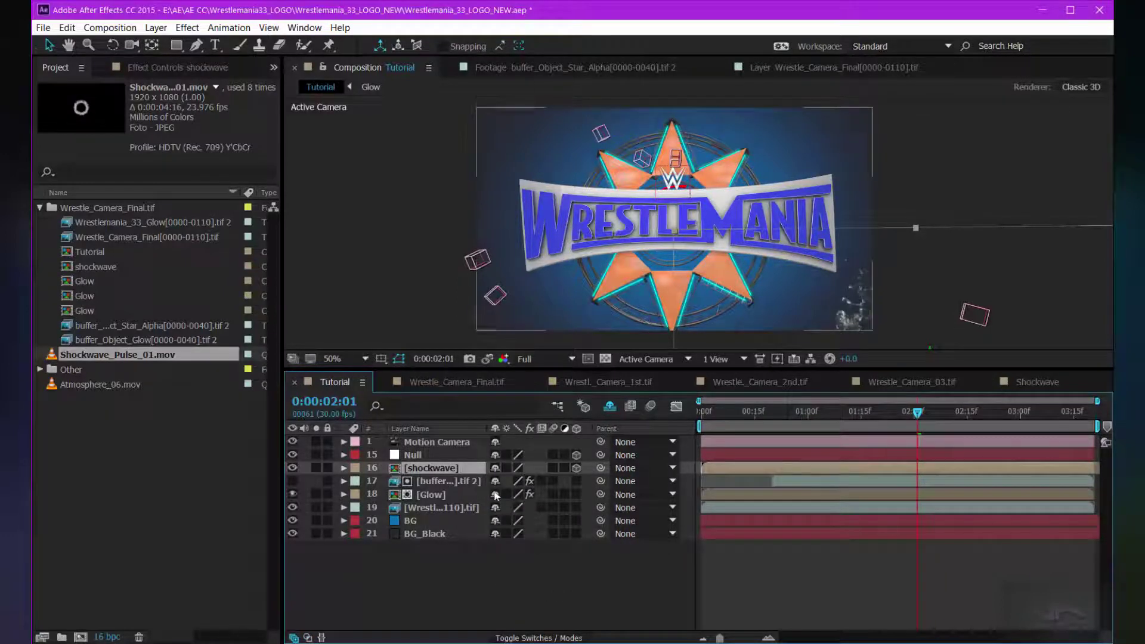
pyautogui.click(673, 185)
pyautogui.scroll(4, 670, 178)
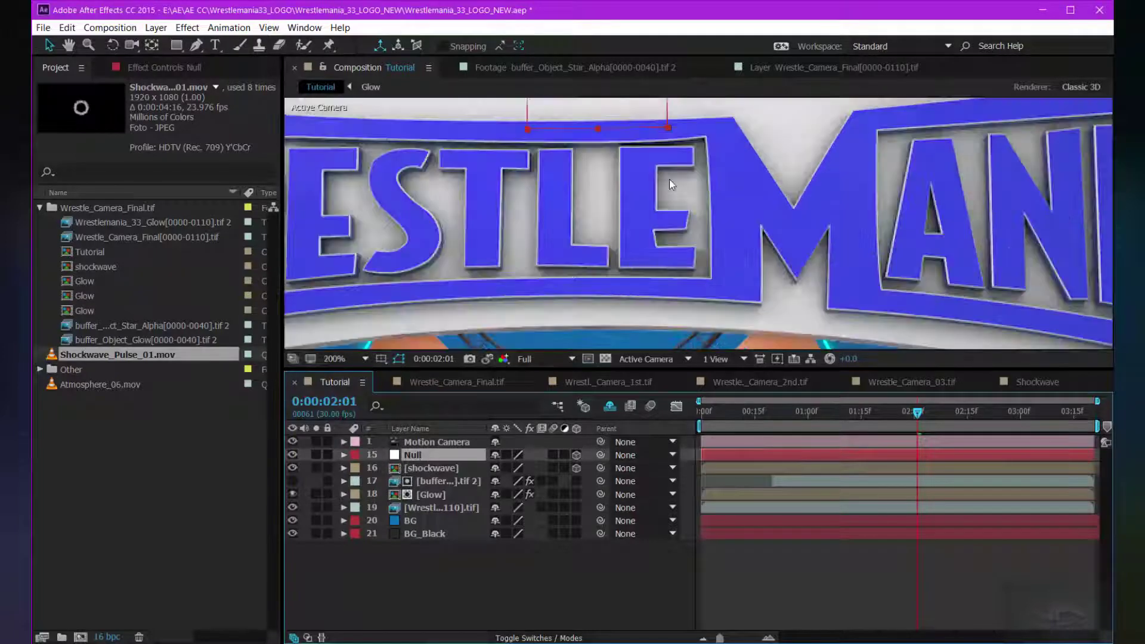
pyautogui.scroll(-3, 669, 179)
pyautogui.scroll(1, 653, 203)
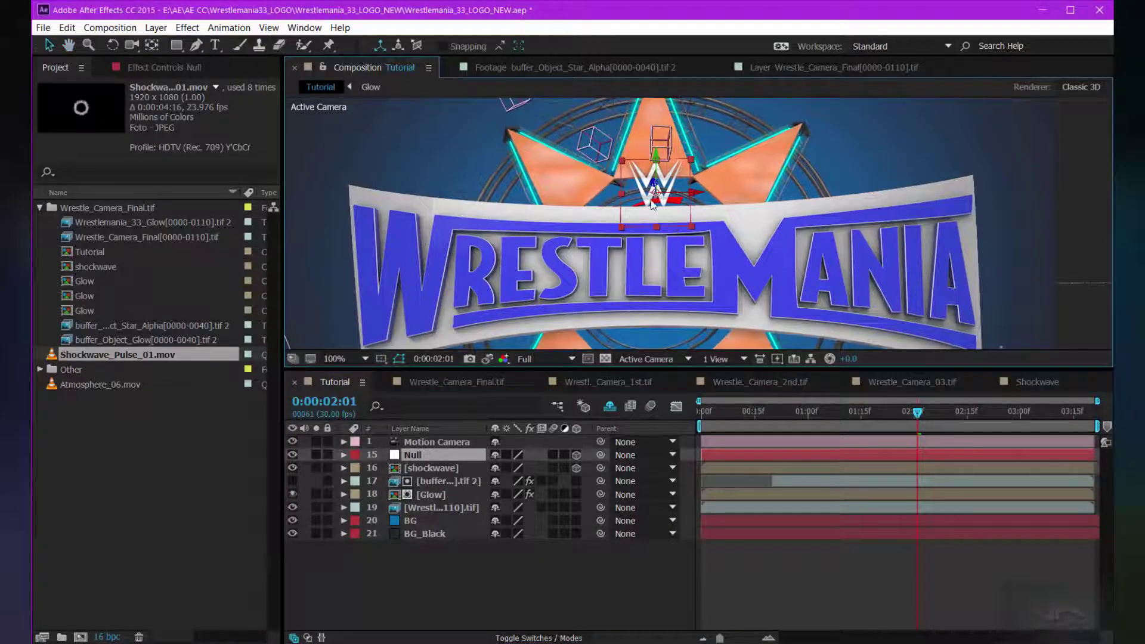
pyautogui.scroll(-1, 664, 202)
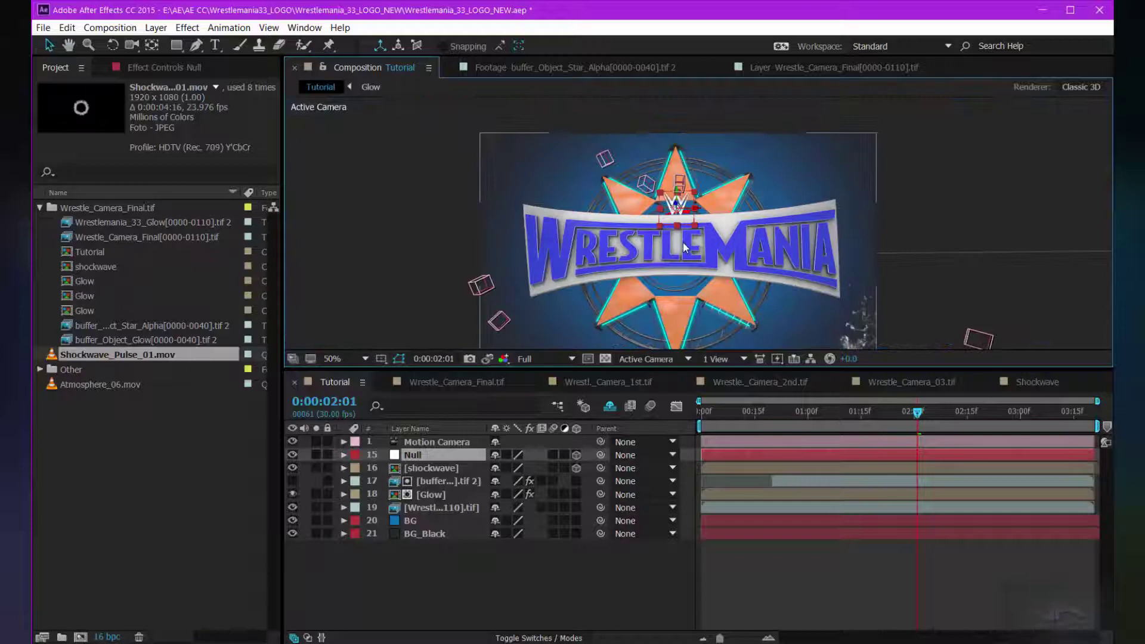
pyautogui.press('p')
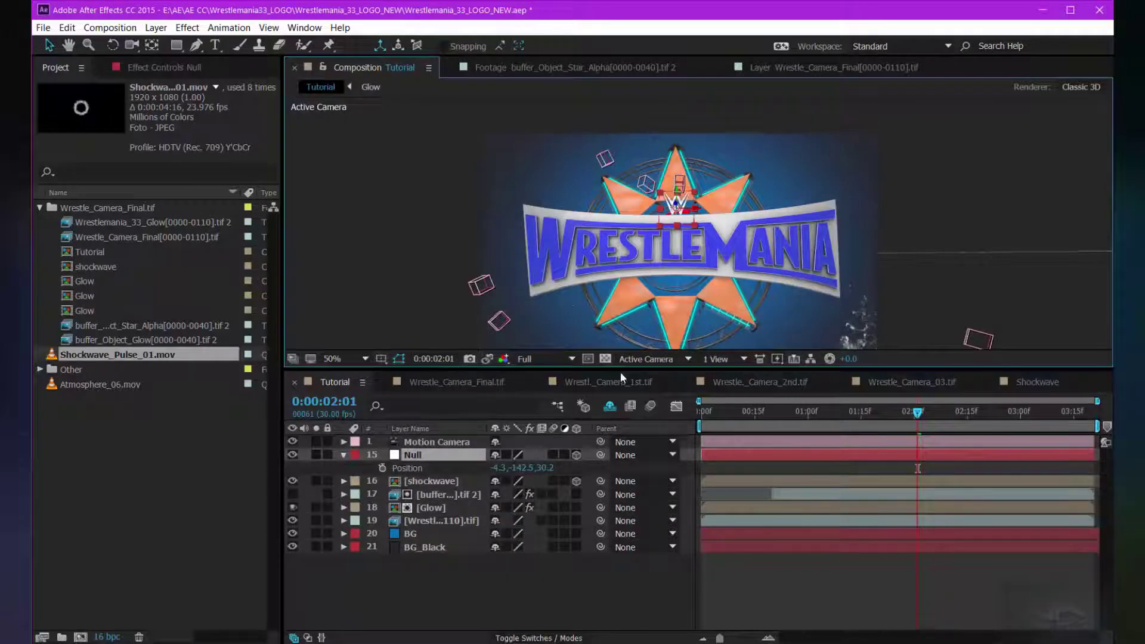
pyautogui.scroll(1, 679, 234)
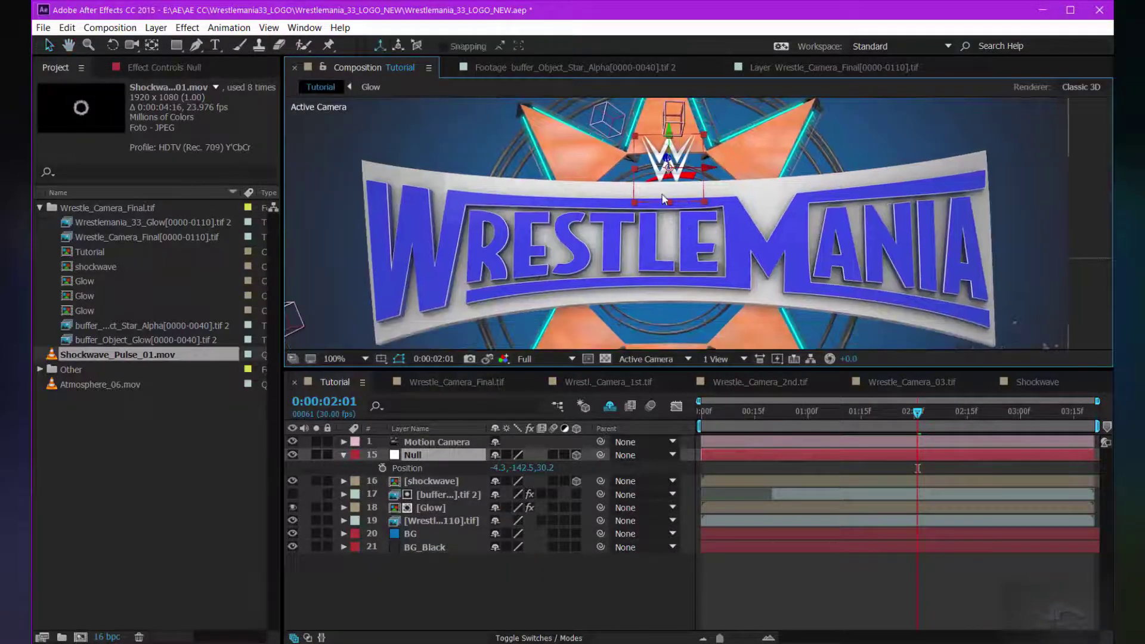
pyautogui.moveTo(675, 137); pyautogui.dragTo(659, 206)
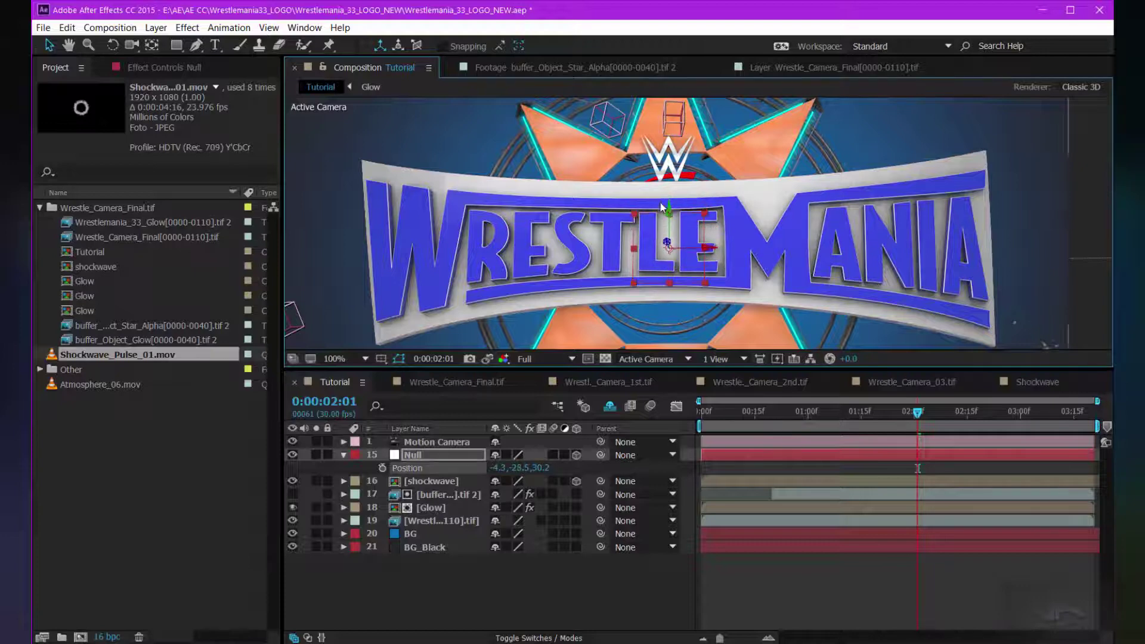
pyautogui.scroll(-1, 701, 234)
pyautogui.moveTo(706, 240); pyautogui.dragTo(703, 240)
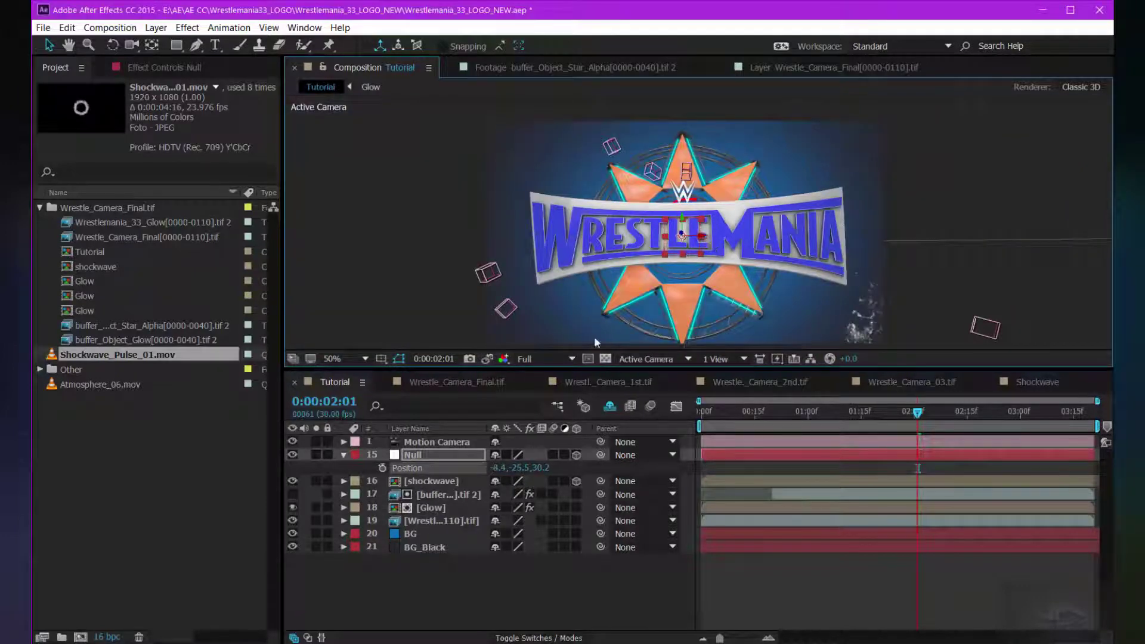
# Copy the Null's position onto the shockwave layer (-8.4, -25.5, 30.2).
pyautogui.click(410, 465)
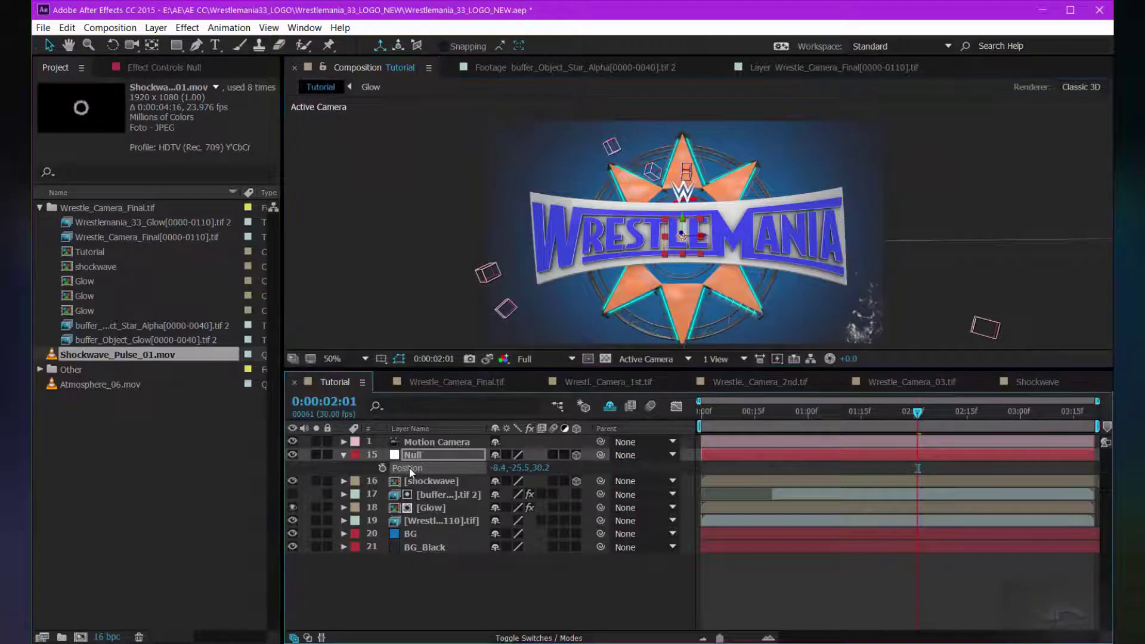
pyautogui.click(441, 481)
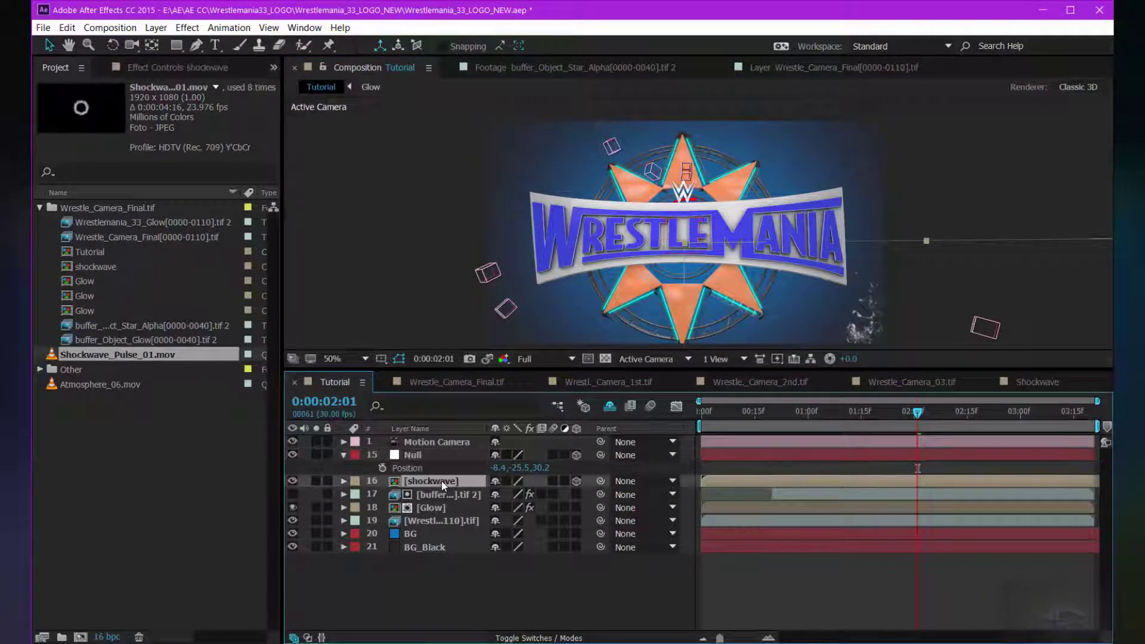
pyautogui.press('p')
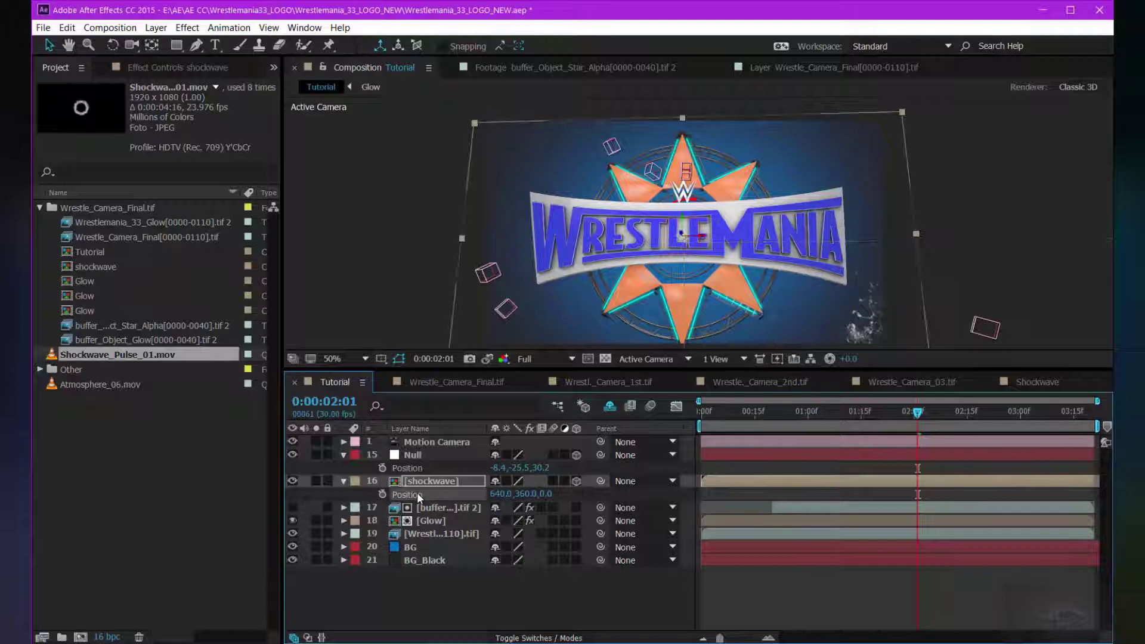
pyautogui.hotkey('ctrl', 'v')
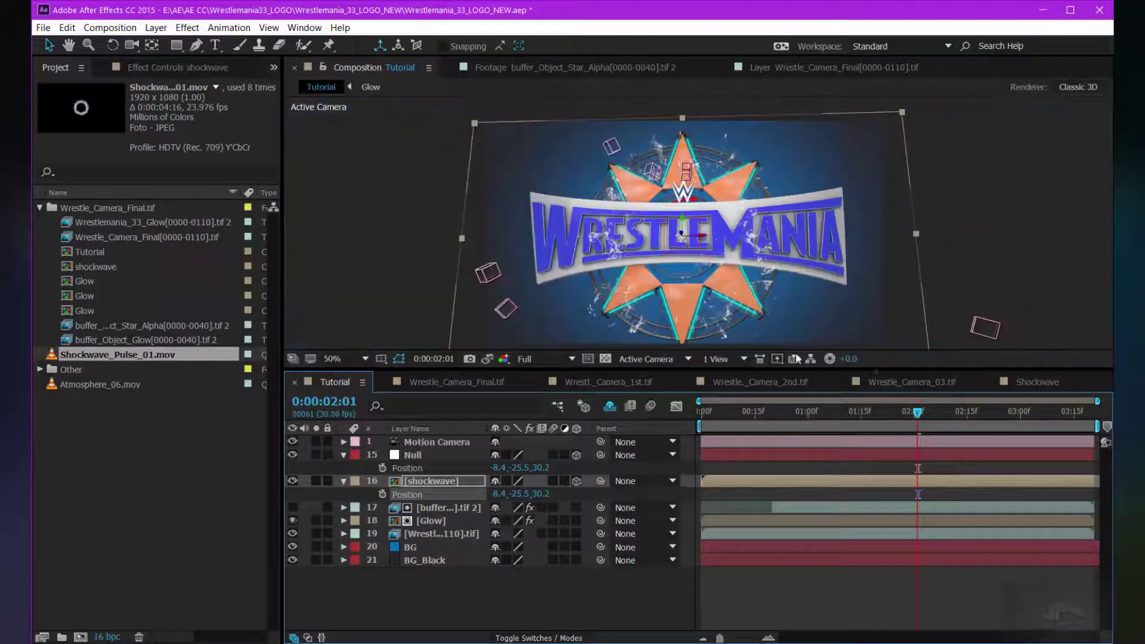
pyautogui.moveTo(899, 424)
pyautogui.mouseDown()
pyautogui.moveTo(736, 428)
pyautogui.moveTo(950, 433)
pyautogui.moveTo(856, 427)
pyautogui.moveTo(904, 428)
pyautogui.mouseUp()
pyautogui.scroll(2, 671, 261)
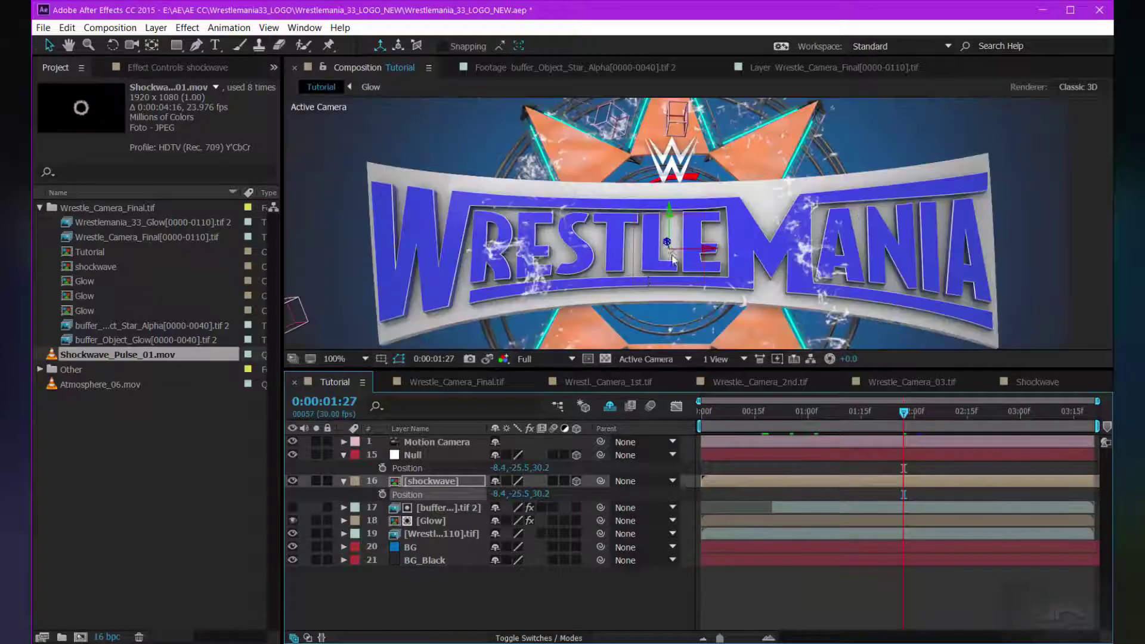
pyautogui.click(343, 455)
pyautogui.scroll(-2, 525, 273)
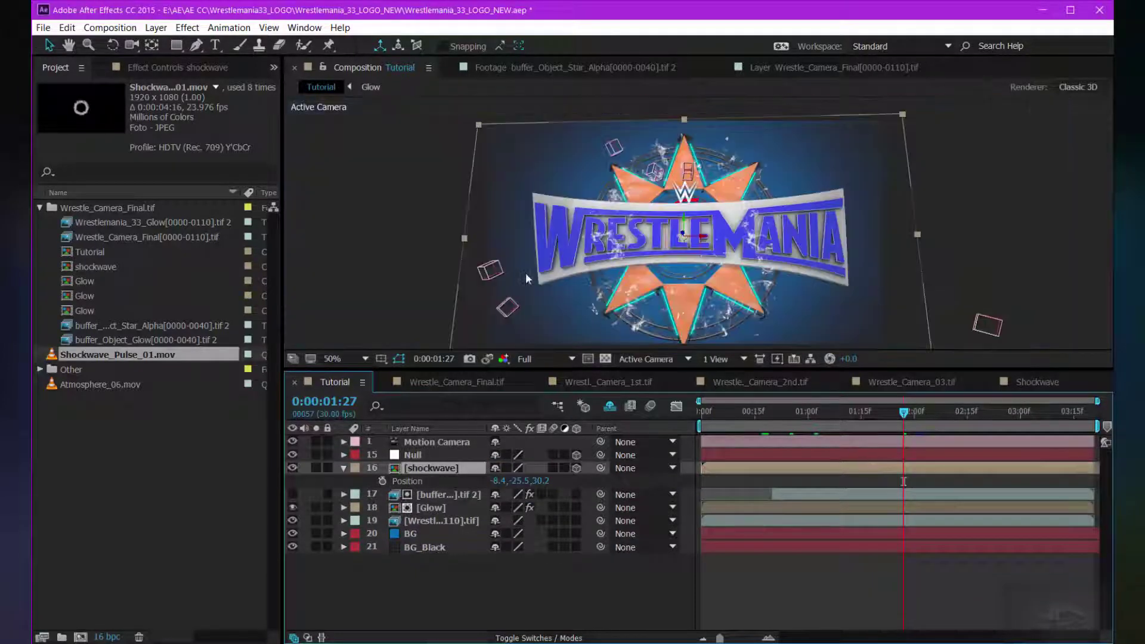
pyautogui.moveTo(613, 283); pyautogui.dragTo(590, 272)
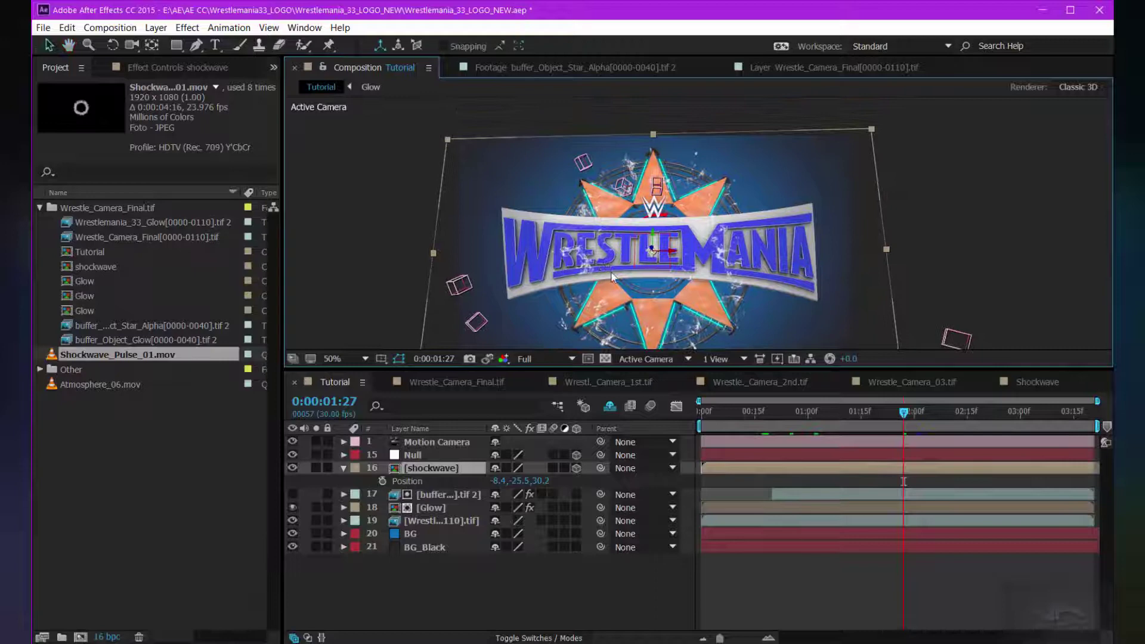
# Add the star alpha buffer footage above the shockwave and end it at the comp end.
pyautogui.moveTo(877, 416)
pyautogui.mouseDown()
pyautogui.moveTo(847, 415)
pyautogui.moveTo(874, 416)
pyautogui.mouseUp()
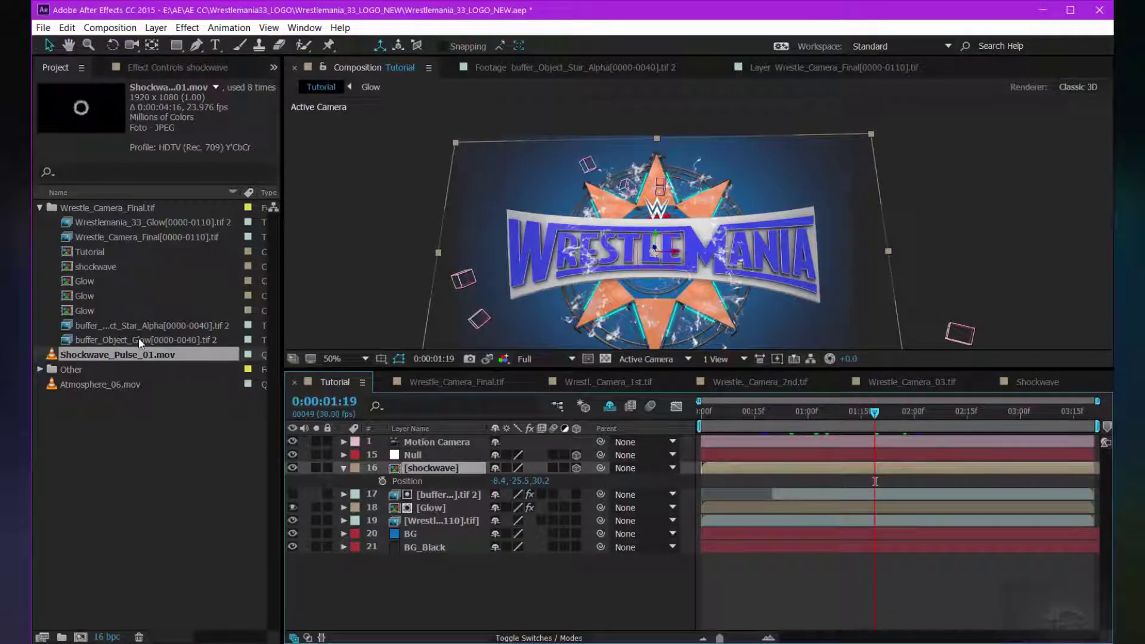
pyautogui.click(152, 325)
pyautogui.moveTo(156, 323); pyautogui.dragTo(410, 464)
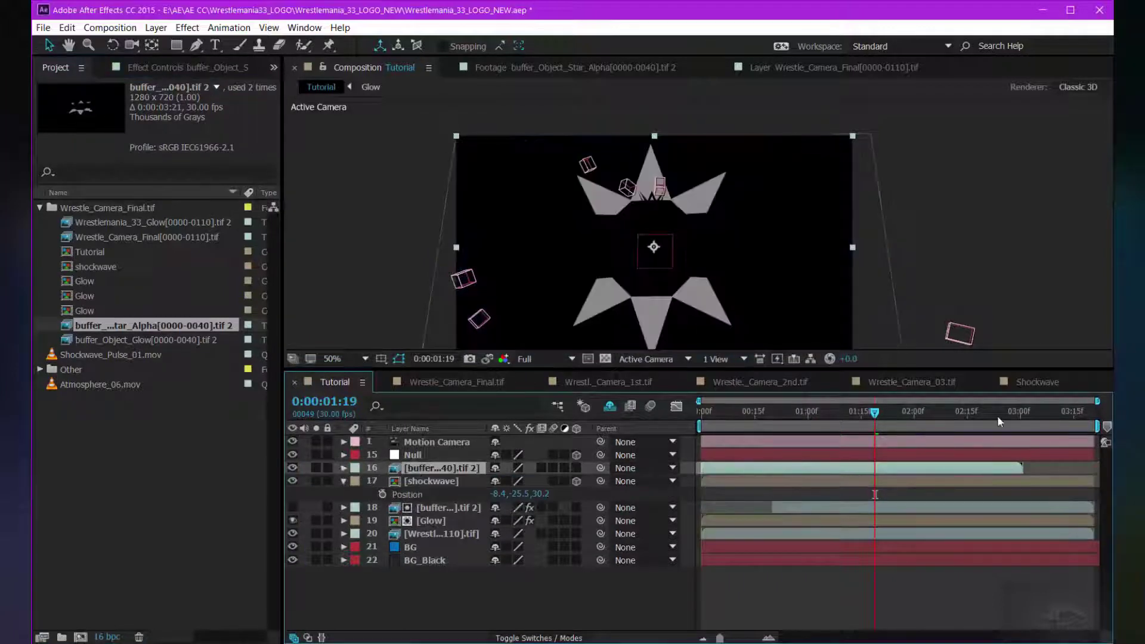
pyautogui.moveTo(1092, 425); pyautogui.dragTo(1103, 418)
pyautogui.press(']')
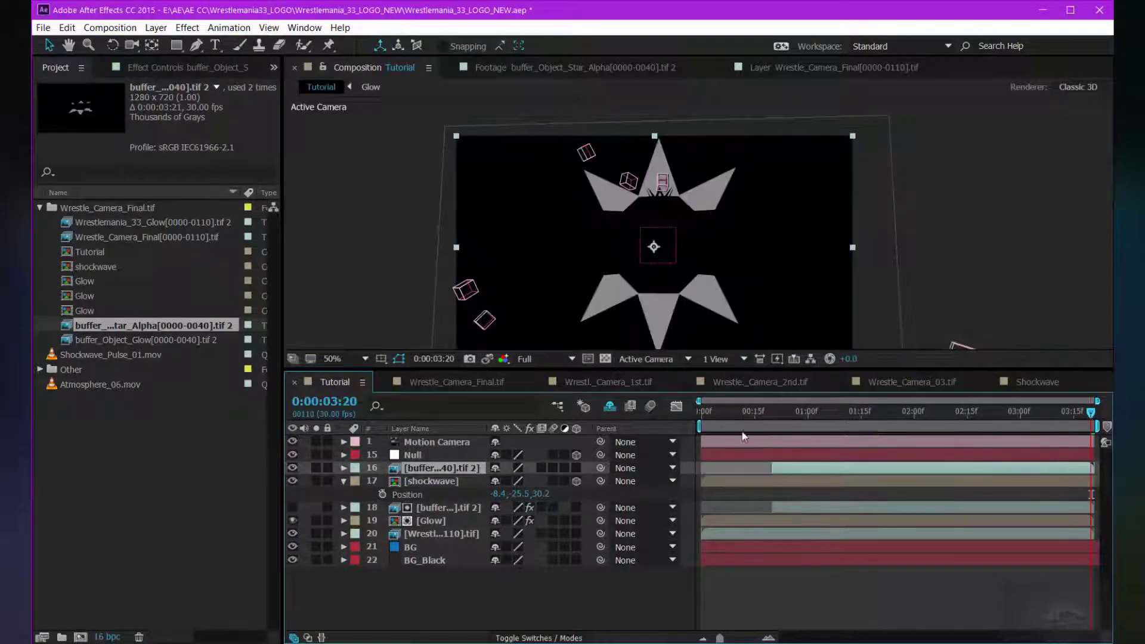
# Start the shockwave layer at 0:00:00:20 and preview the animation.
pyautogui.click(775, 409)
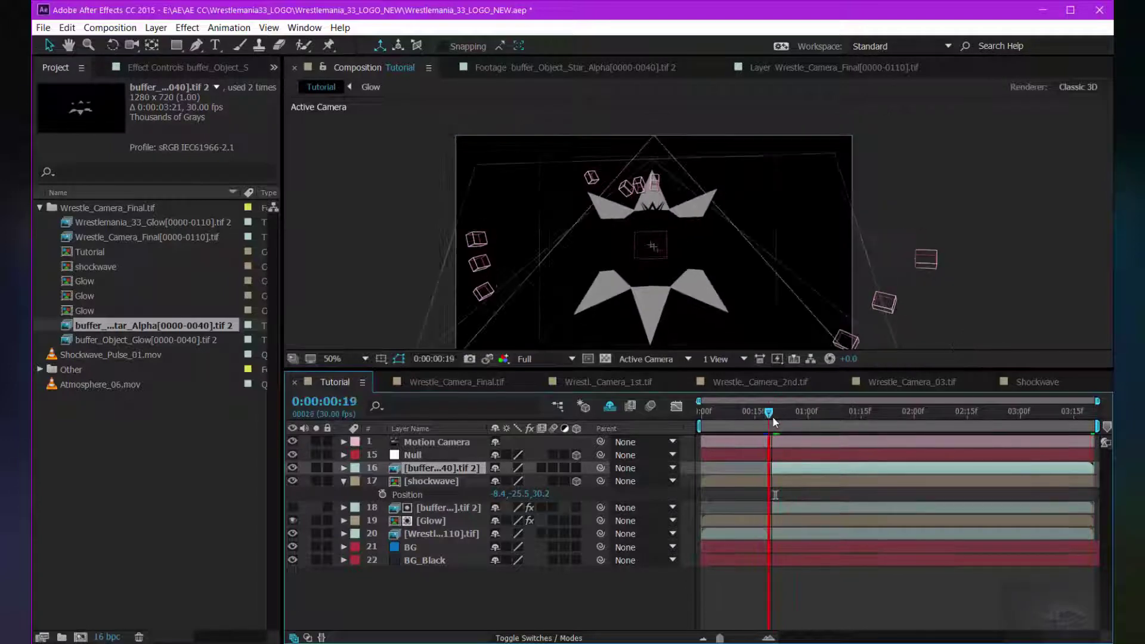
pyautogui.click(804, 481)
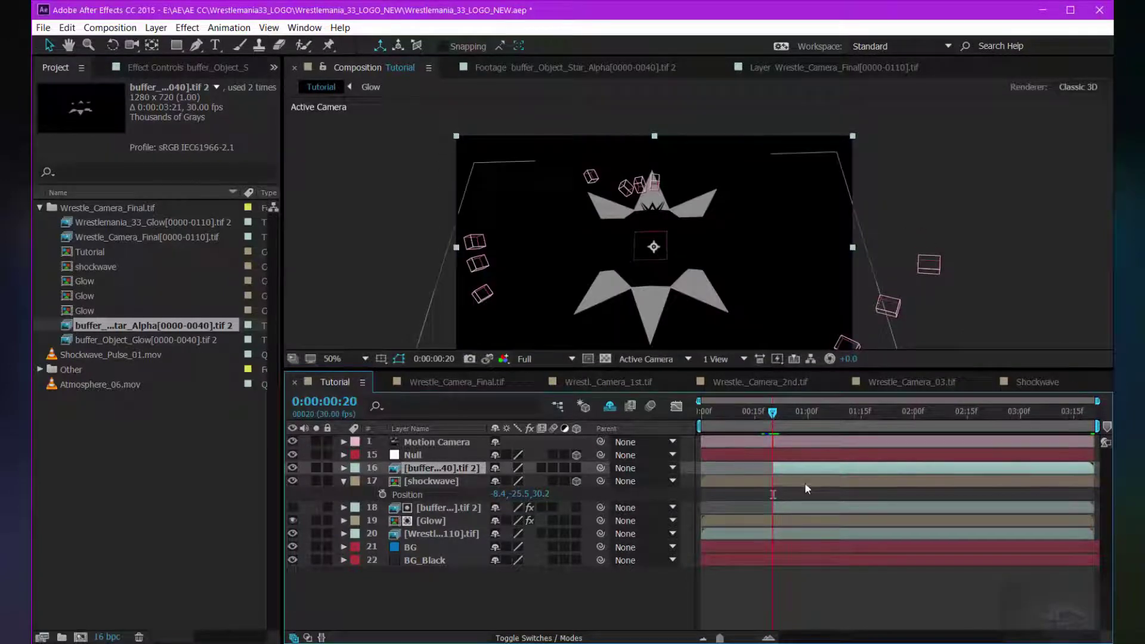
pyautogui.press('[')
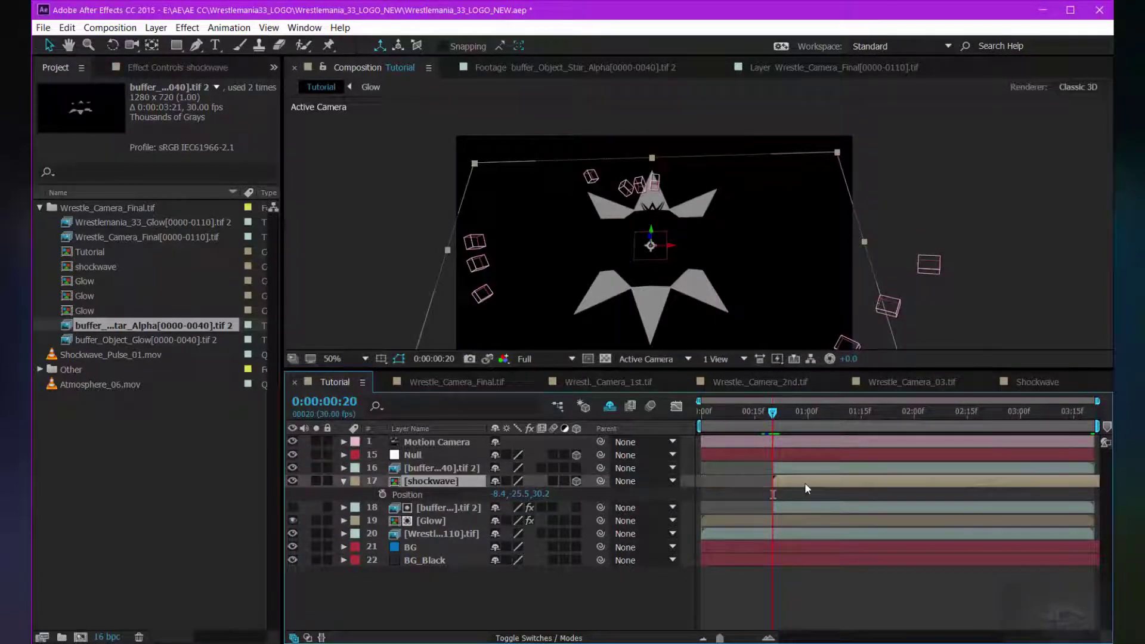
pyautogui.click(786, 413)
pyautogui.press('space')
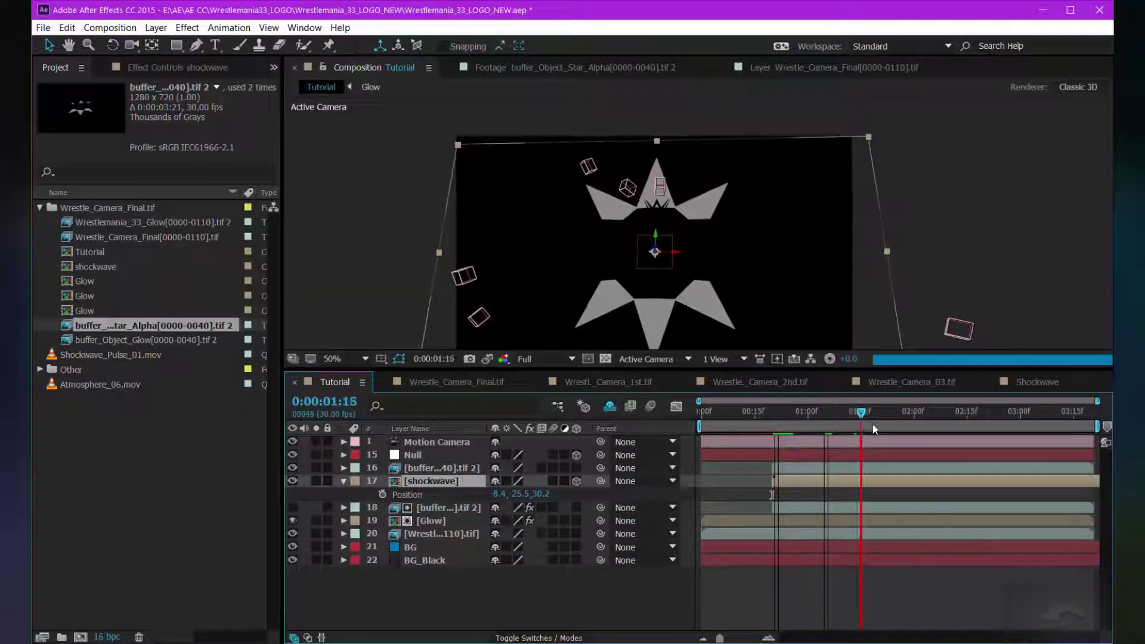
pyautogui.press('space')
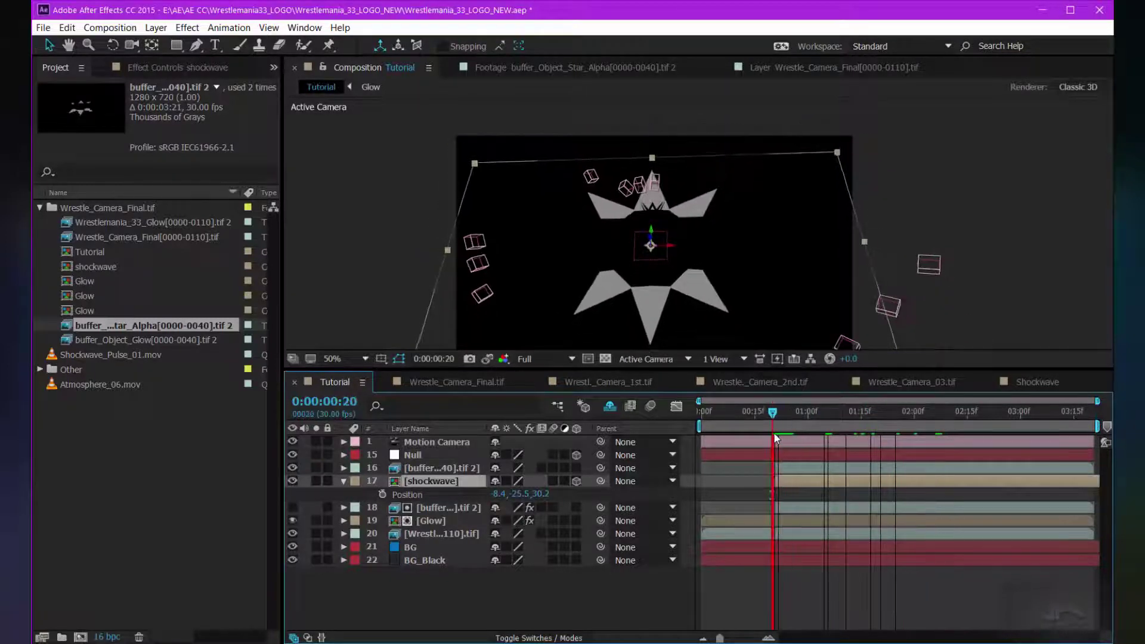
# Set the shockwave's TrkMat to Luma Matte from the star buffer, then scrub to check it.
pyautogui.press('F4')
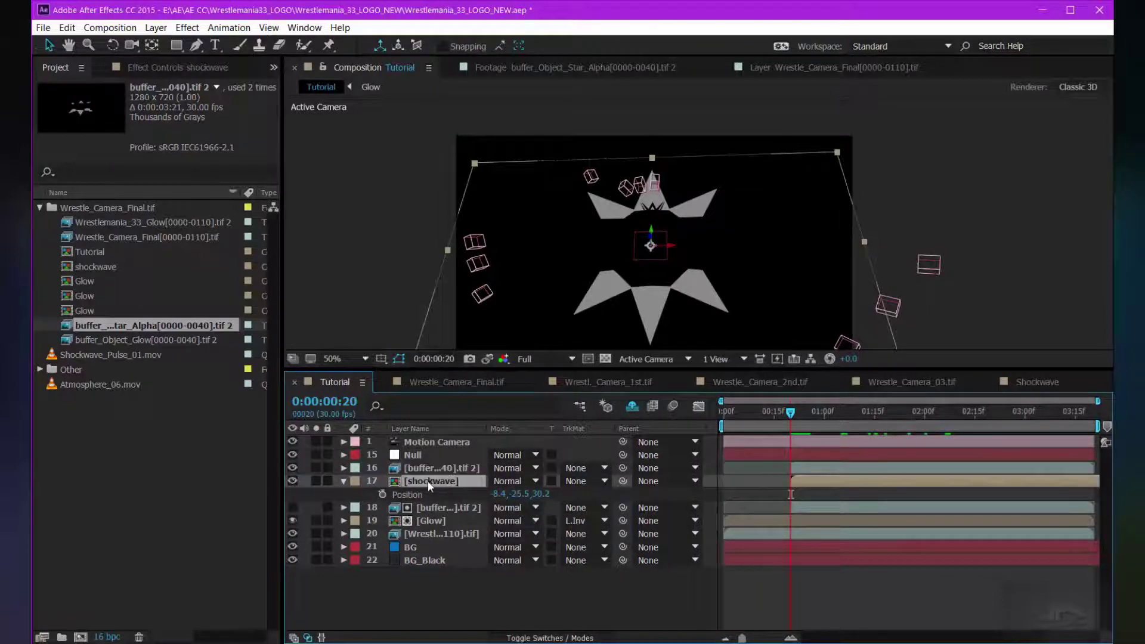
pyautogui.click(591, 481)
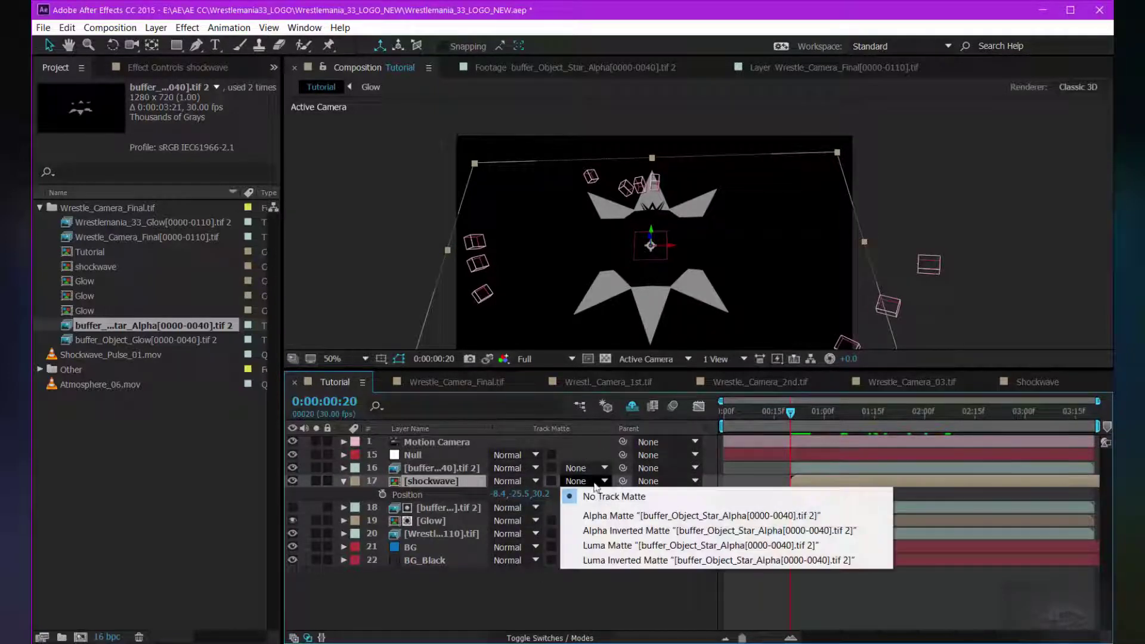
pyautogui.click(603, 545)
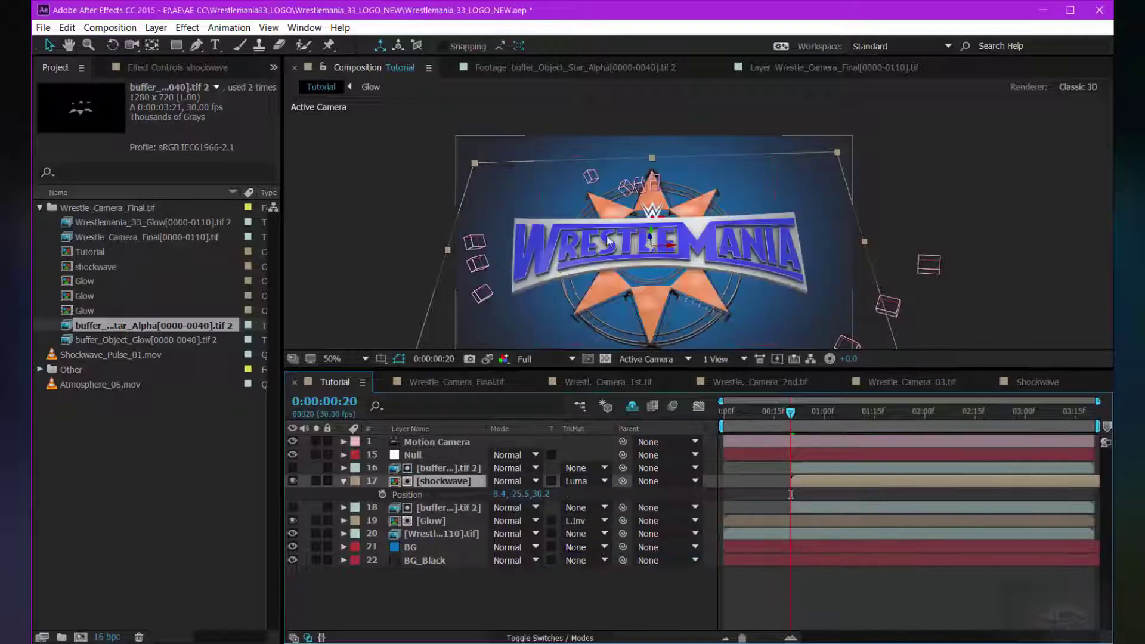
pyautogui.scroll(2, 617, 243)
pyautogui.moveTo(811, 416); pyautogui.dragTo(883, 414)
pyautogui.scroll(-2, 733, 267)
pyautogui.moveTo(701, 257); pyautogui.dragTo(697, 222)
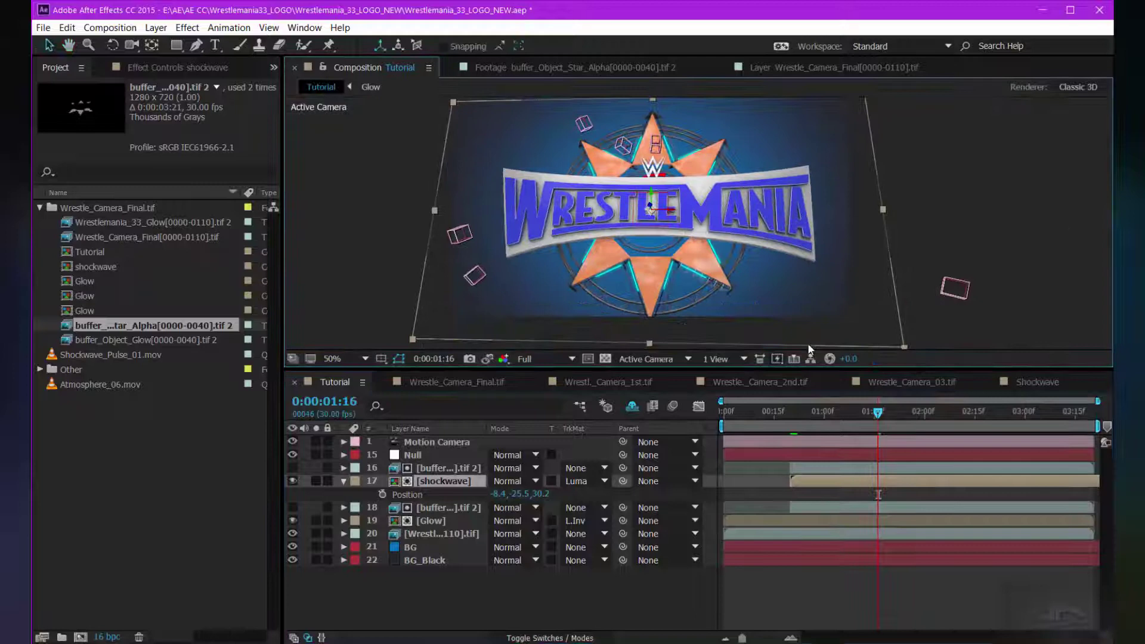
pyautogui.moveTo(863, 406); pyautogui.dragTo(940, 429)
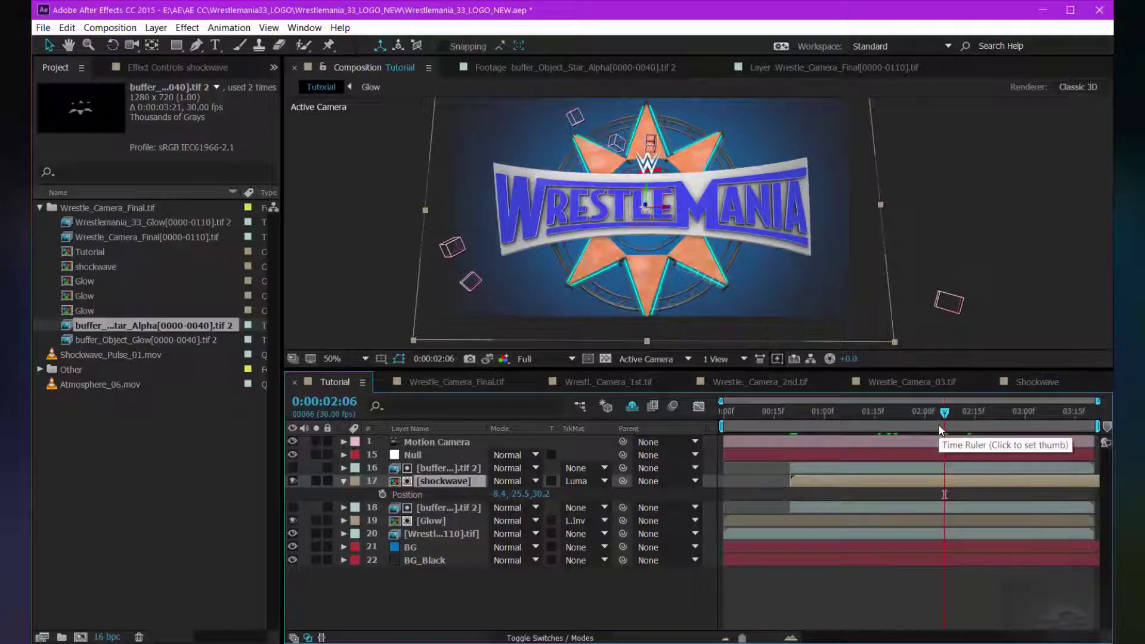
pyautogui.click(965, 420)
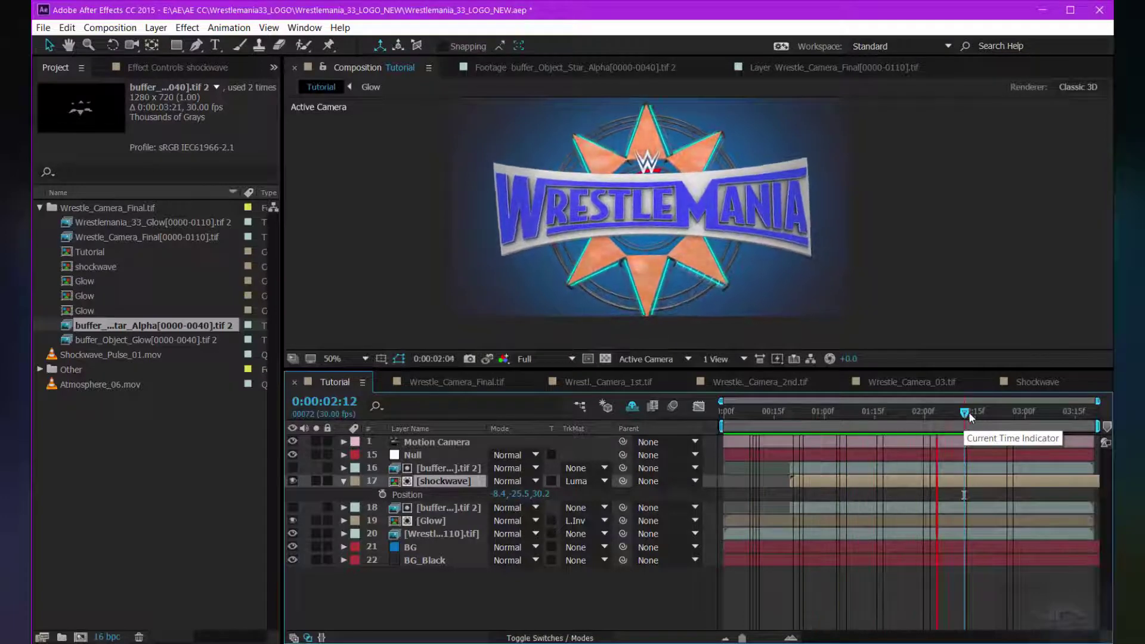
pyautogui.moveTo(967, 423); pyautogui.dragTo(885, 420)
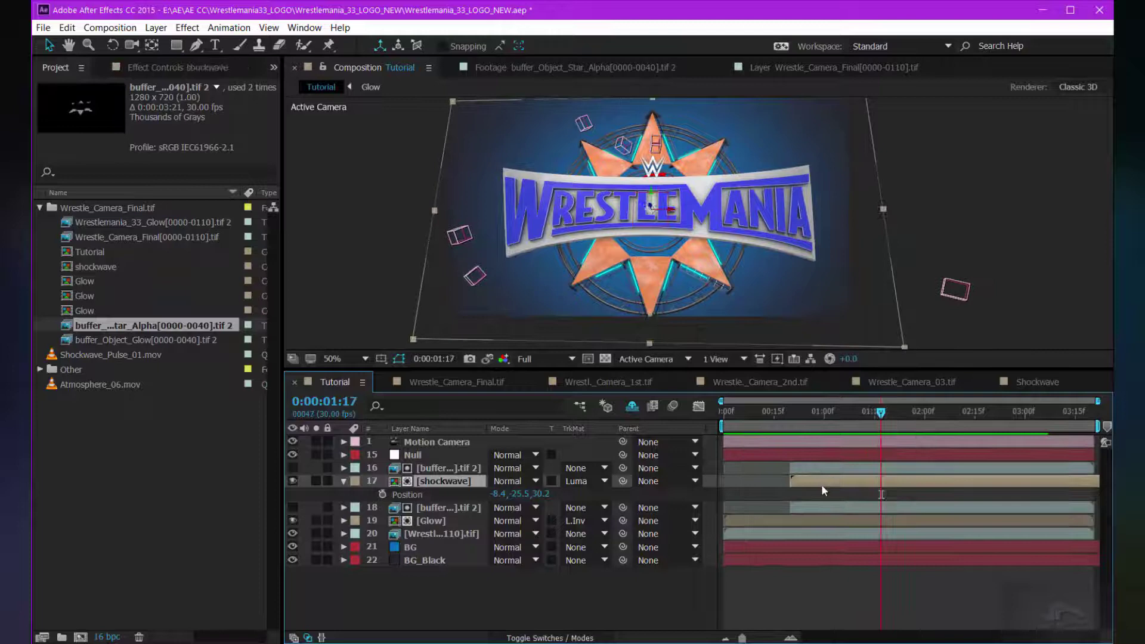
# Duplicate the star buffer and shockwave pair and shift the new shockwave later for a second pulse.
pyautogui.click(831, 466)
pyautogui.hotkey('ctrl', 'd')
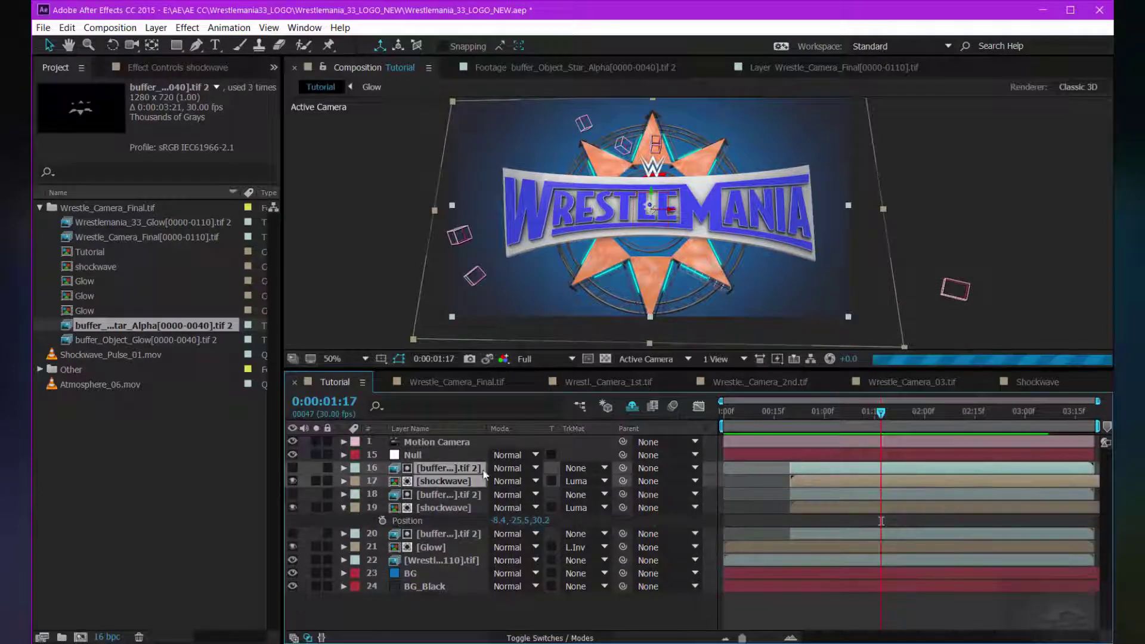
pyautogui.moveTo(844, 485); pyautogui.dragTo(988, 484)
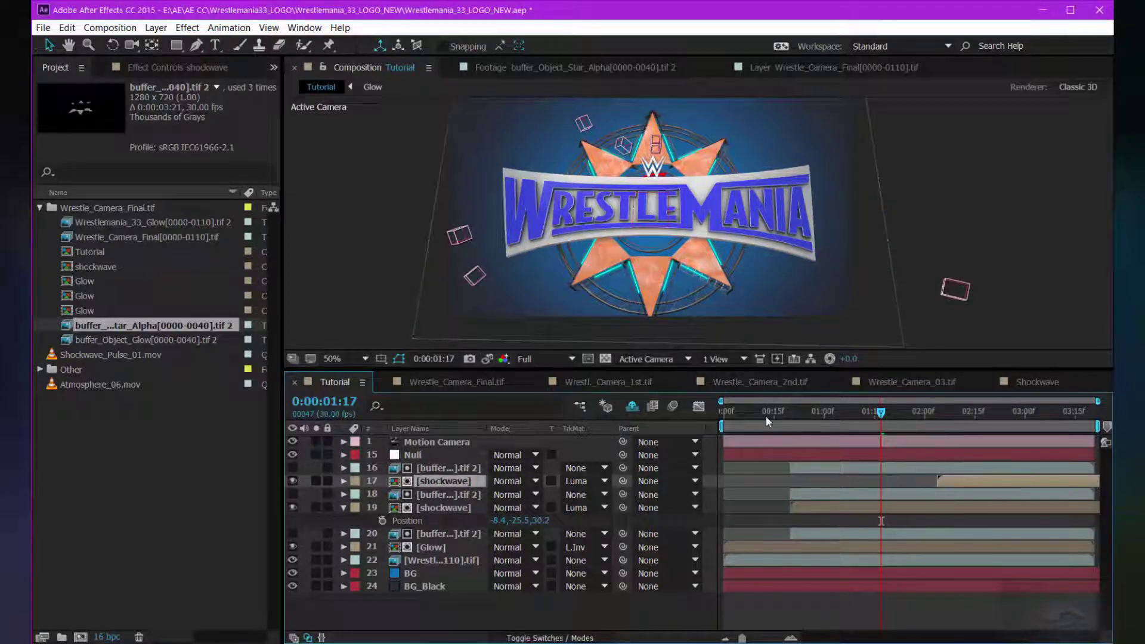
pyautogui.moveTo(766, 417); pyautogui.dragTo(968, 444)
pyautogui.moveTo(945, 480); pyautogui.dragTo(896, 483)
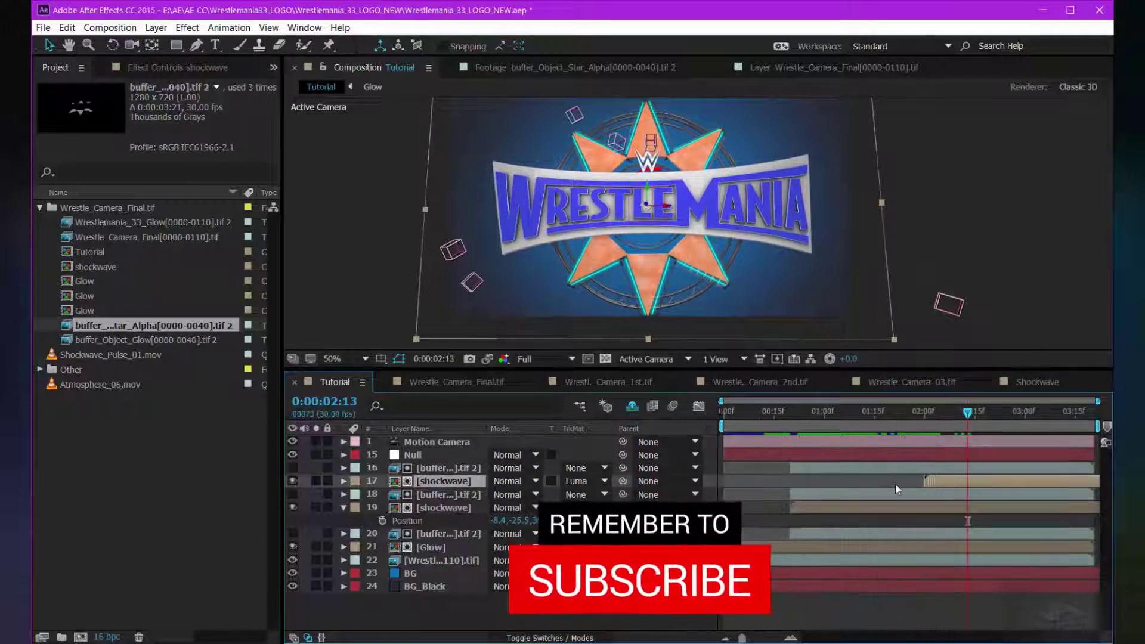
pyautogui.moveTo(943, 421); pyautogui.dragTo(831, 425)
# Apply Curves to the lower shockwave layer and raise the Blue channel midtones.
pyautogui.click(818, 510)
pyautogui.click(178, 66)
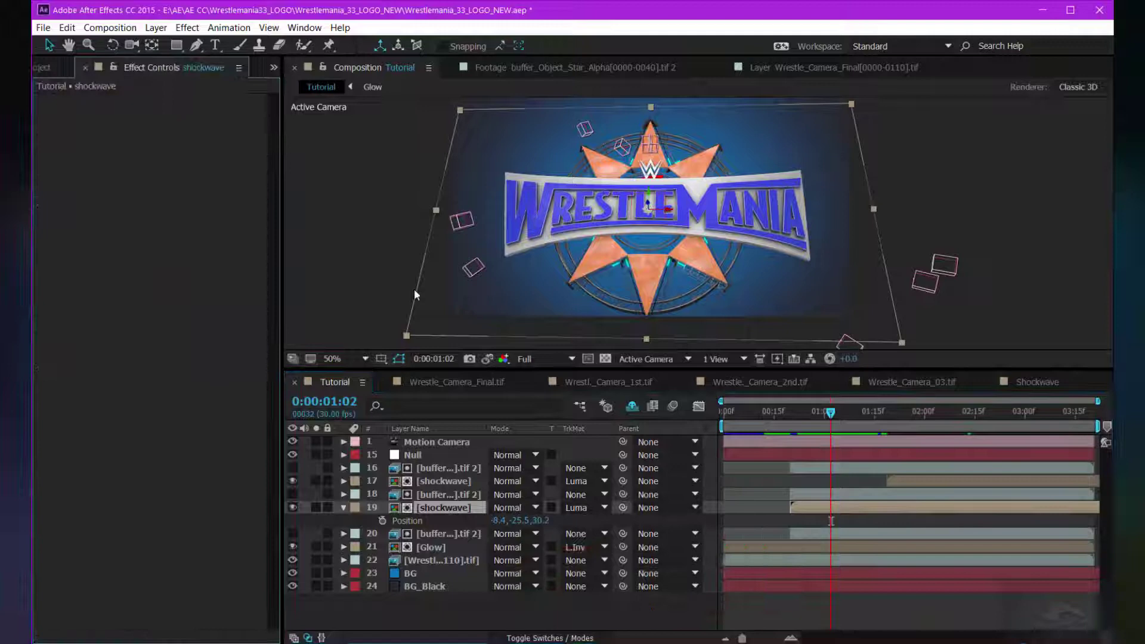
pyautogui.hotkey('ctrl', 'space')
pyautogui.write('curve')
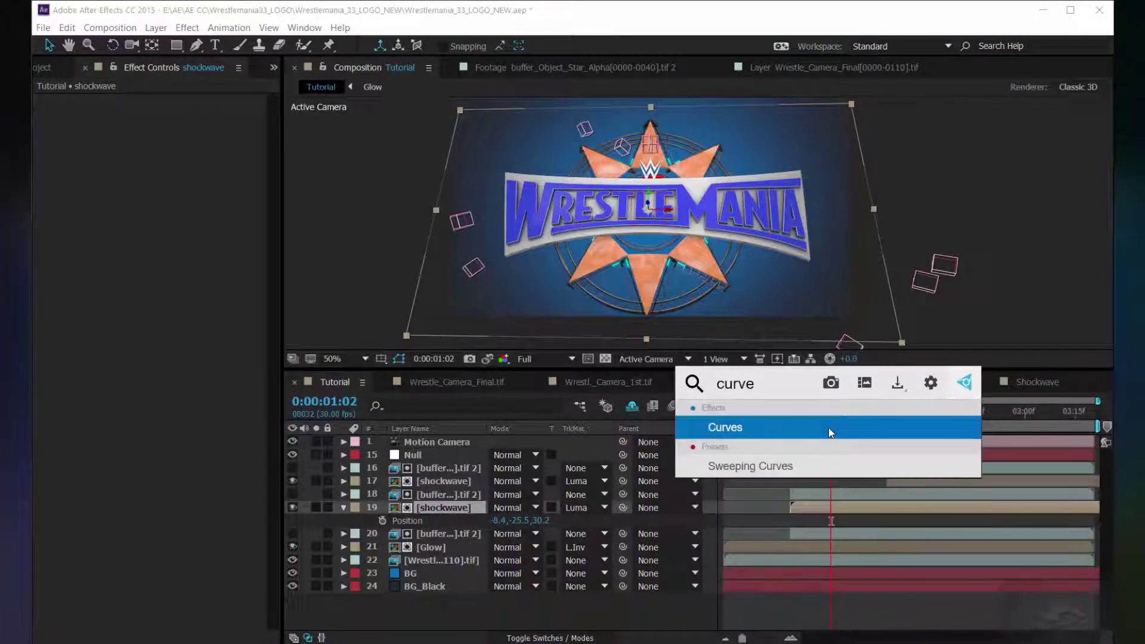
pyautogui.press('Return')
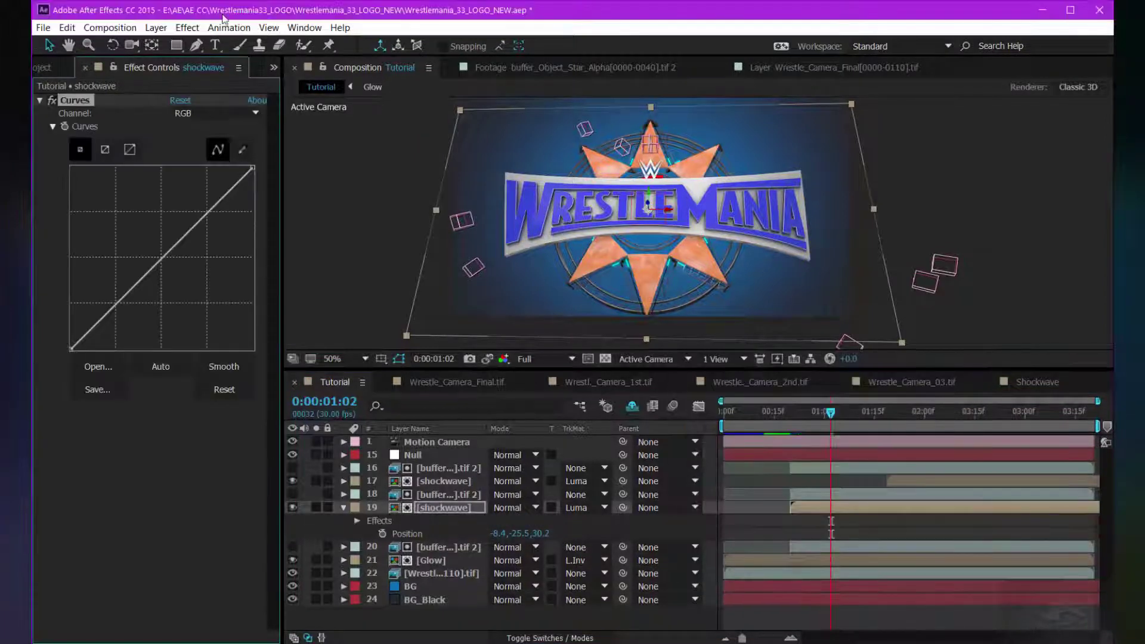
pyautogui.click(218, 115)
pyautogui.click(219, 157)
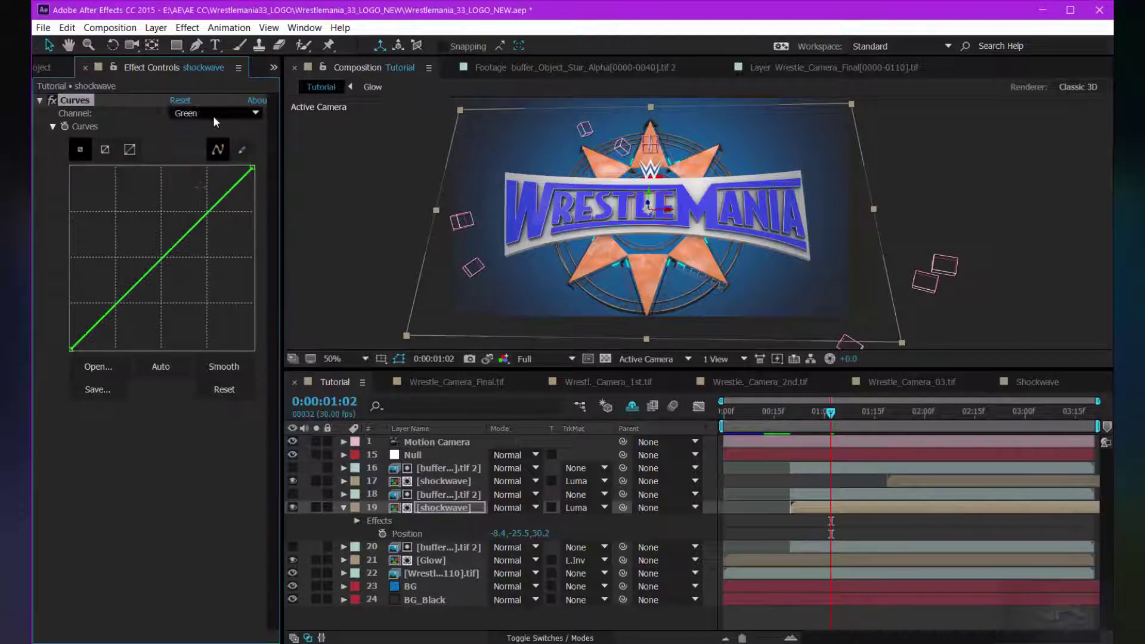
pyautogui.click(215, 113)
pyautogui.click(203, 173)
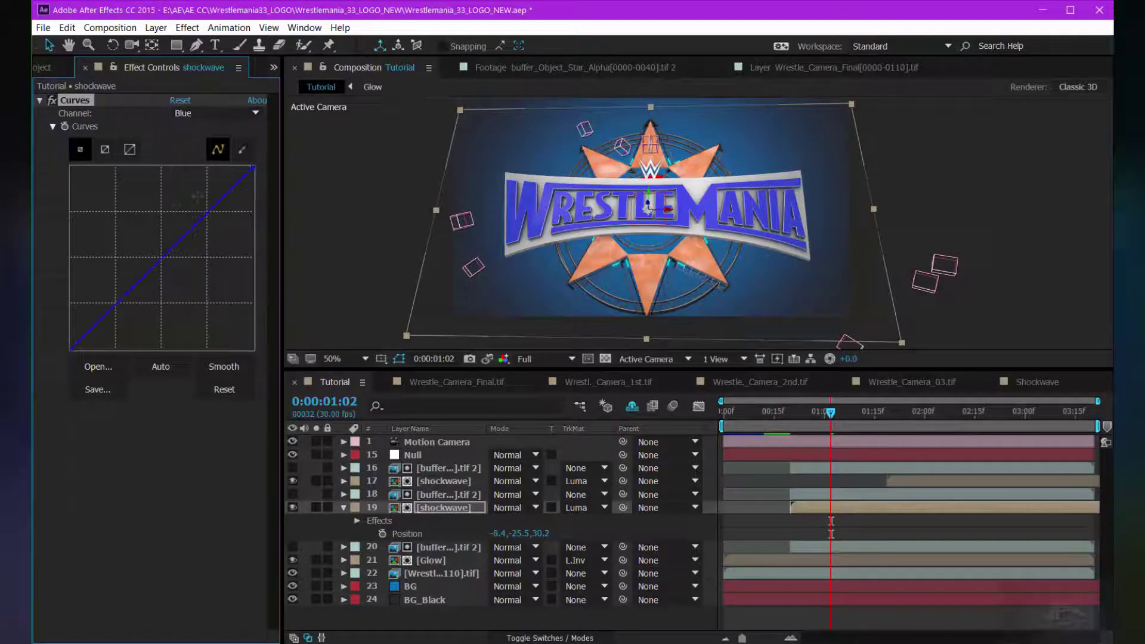
pyautogui.moveTo(191, 230); pyautogui.dragTo(189, 215)
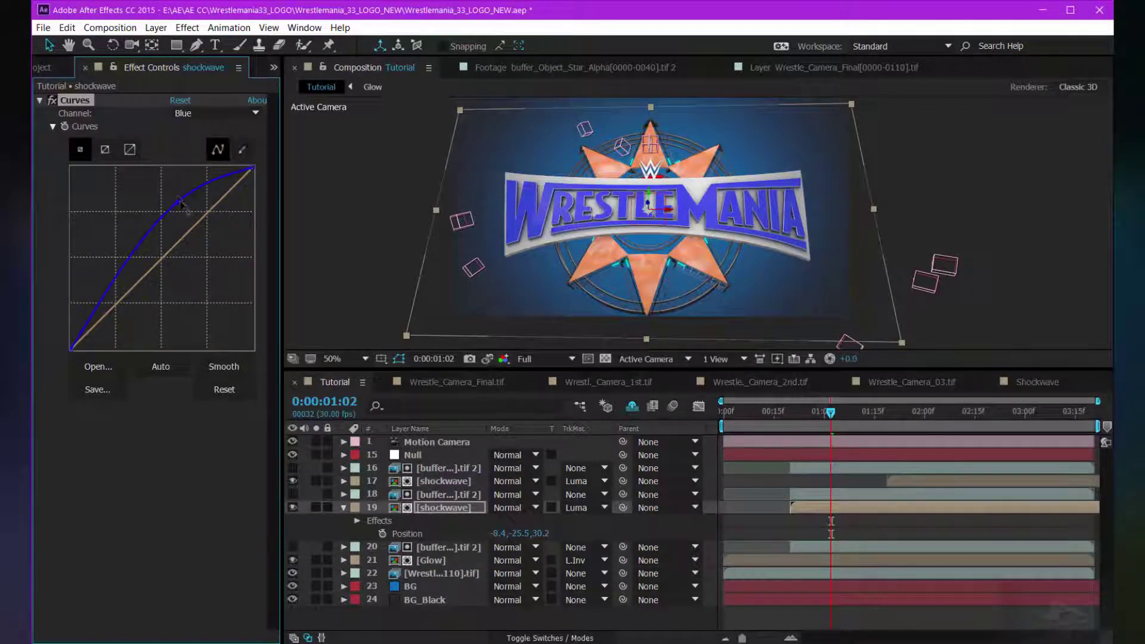
# Bow the Red and Green curves below the diagonal.
pyautogui.click(215, 113)
pyautogui.click(197, 142)
pyautogui.moveTo(194, 222); pyautogui.dragTo(217, 235)
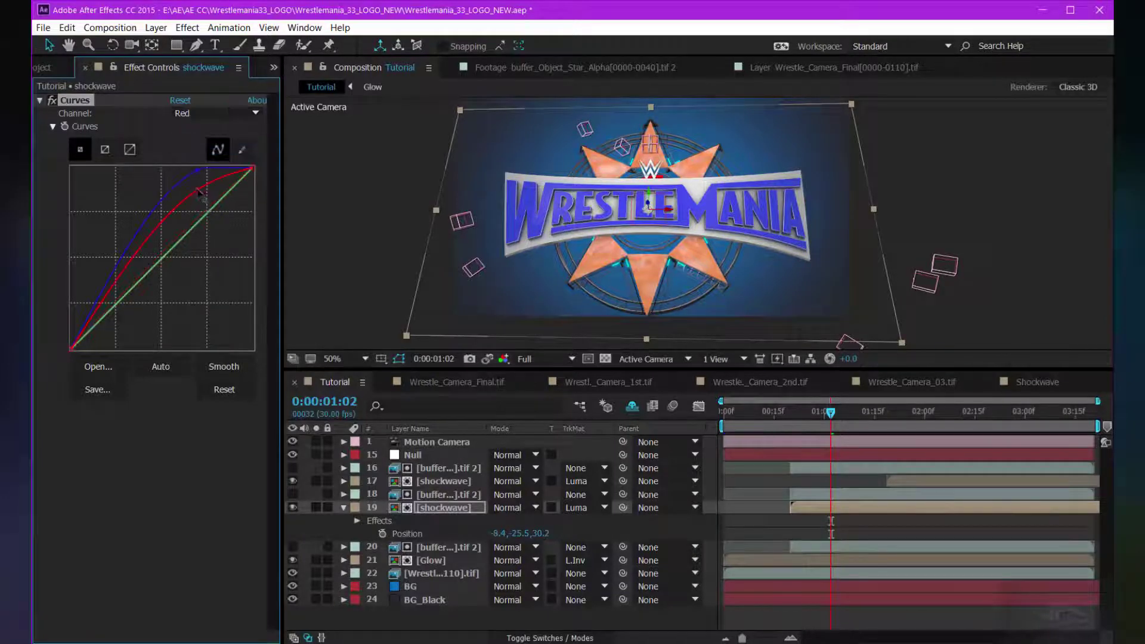
pyautogui.scroll(2, 606, 269)
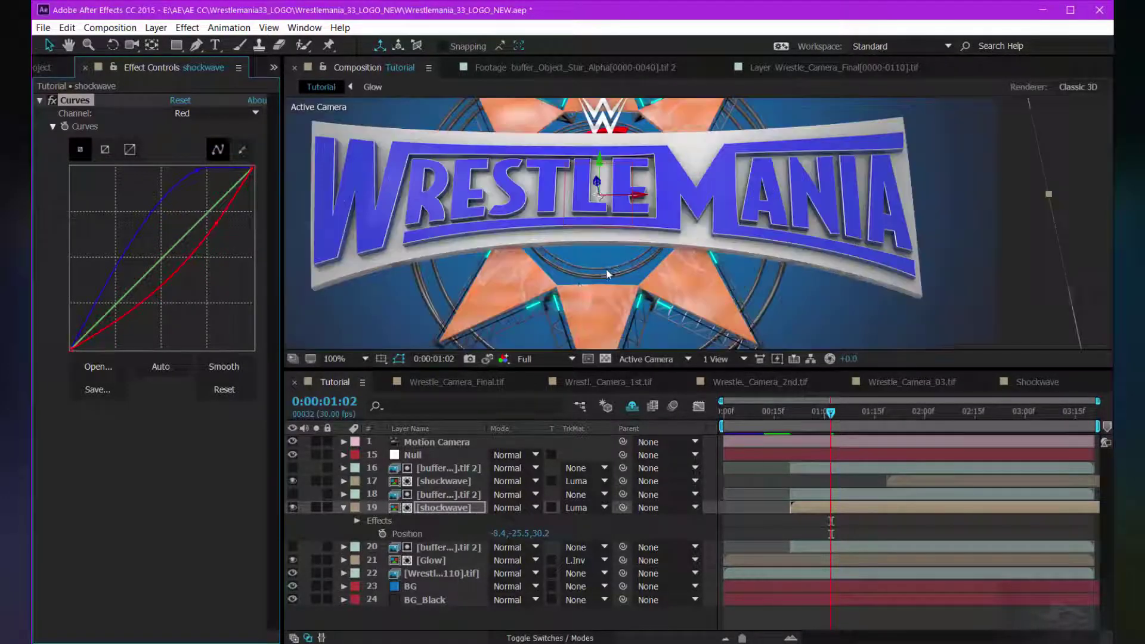
pyautogui.moveTo(216, 223)
pyautogui.mouseDown()
pyautogui.moveTo(237, 230)
pyautogui.moveTo(219, 208)
pyautogui.moveTo(229, 216)
pyautogui.mouseUp()
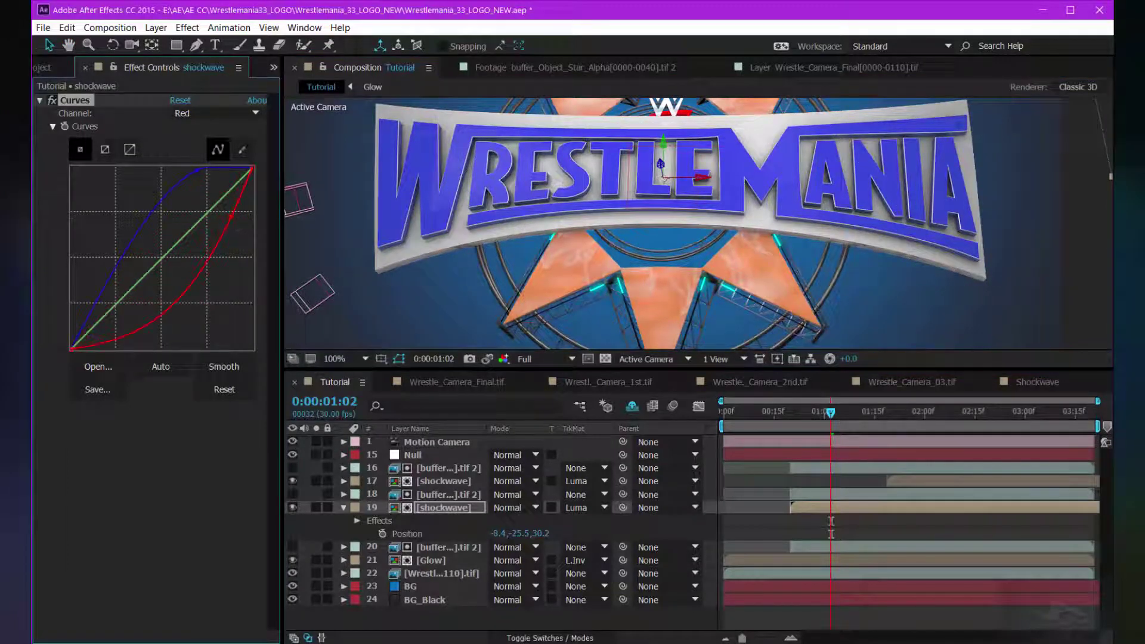
pyautogui.click(210, 113)
pyautogui.click(209, 161)
pyautogui.moveTo(209, 210); pyautogui.dragTo(204, 241)
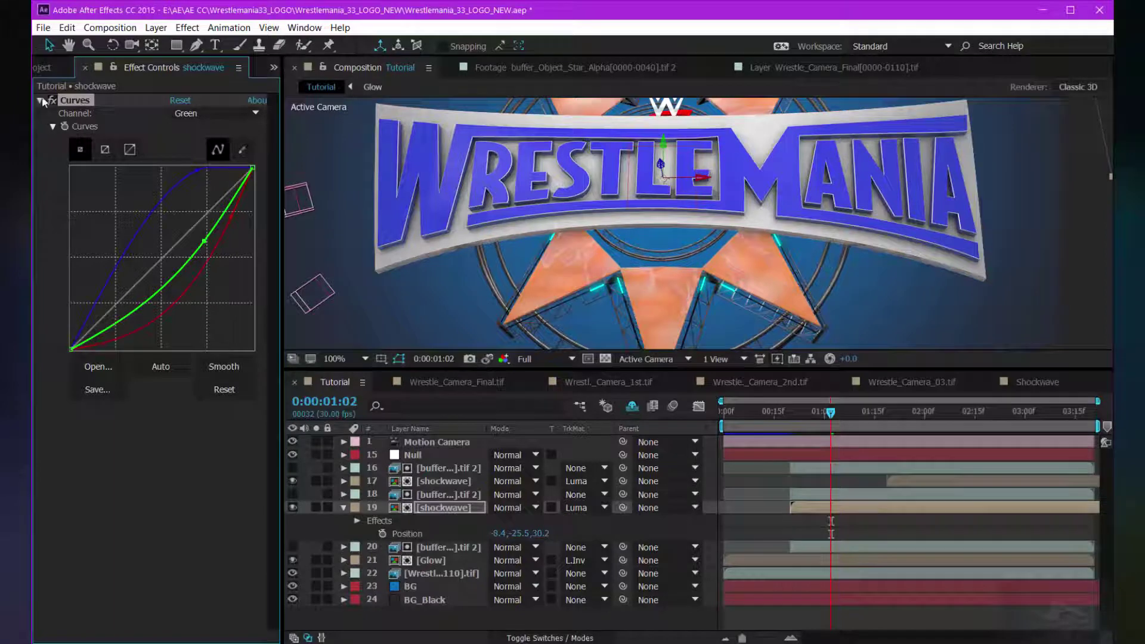
# Apply VC Color Vibrance to the lower shockwave with its colour set to orange FF7400.
pyautogui.hotkey('ctrl', 'space')
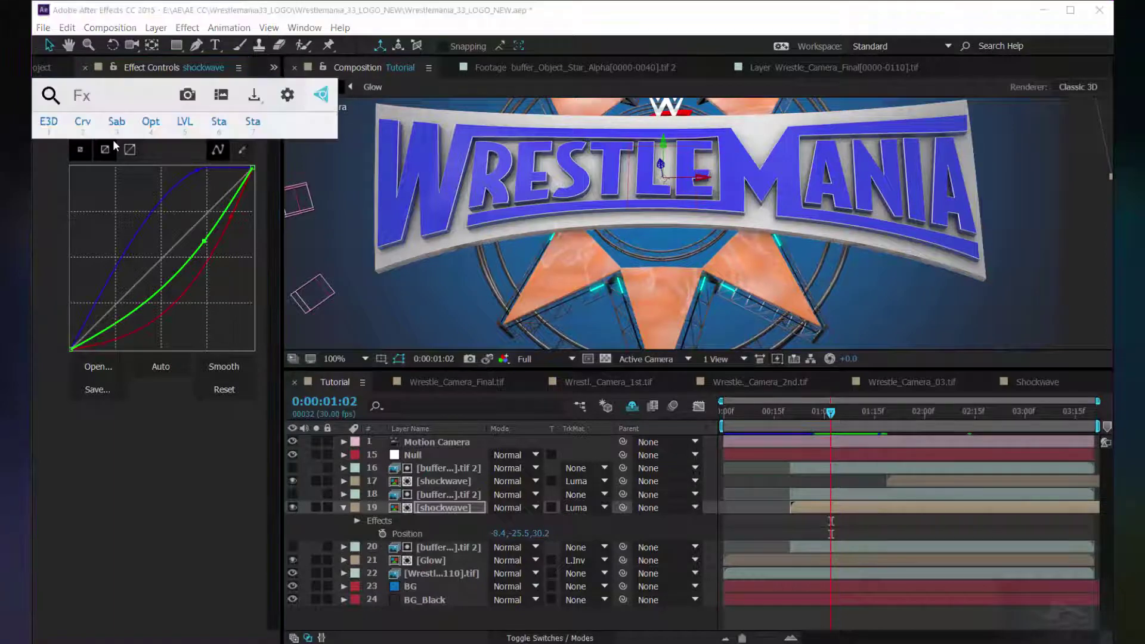
pyautogui.write('color')
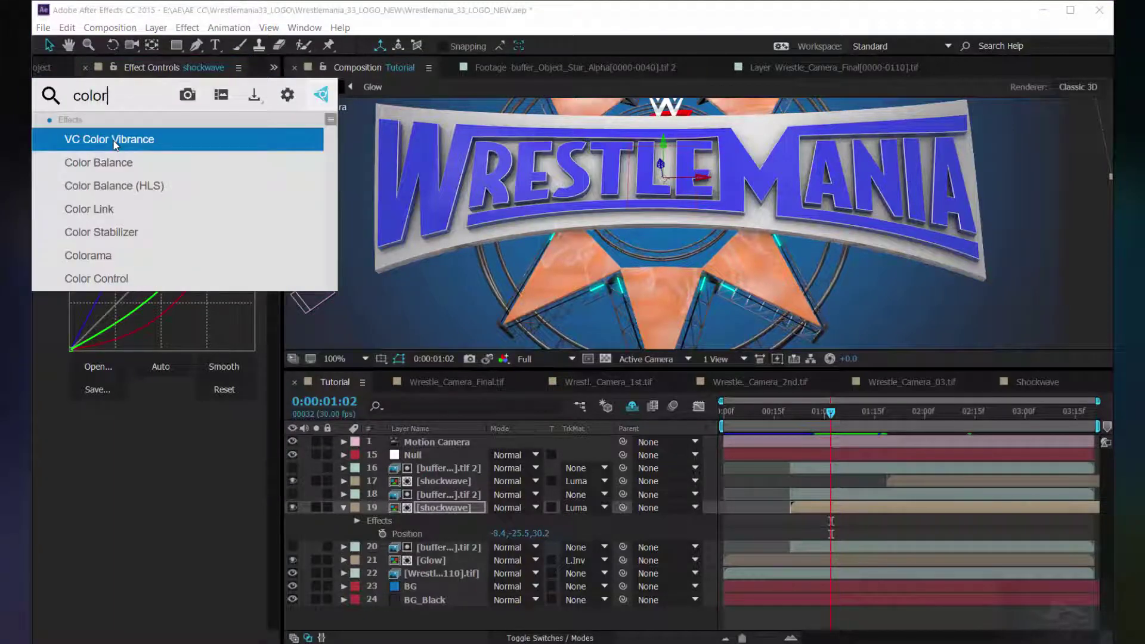
pyautogui.click(113, 140)
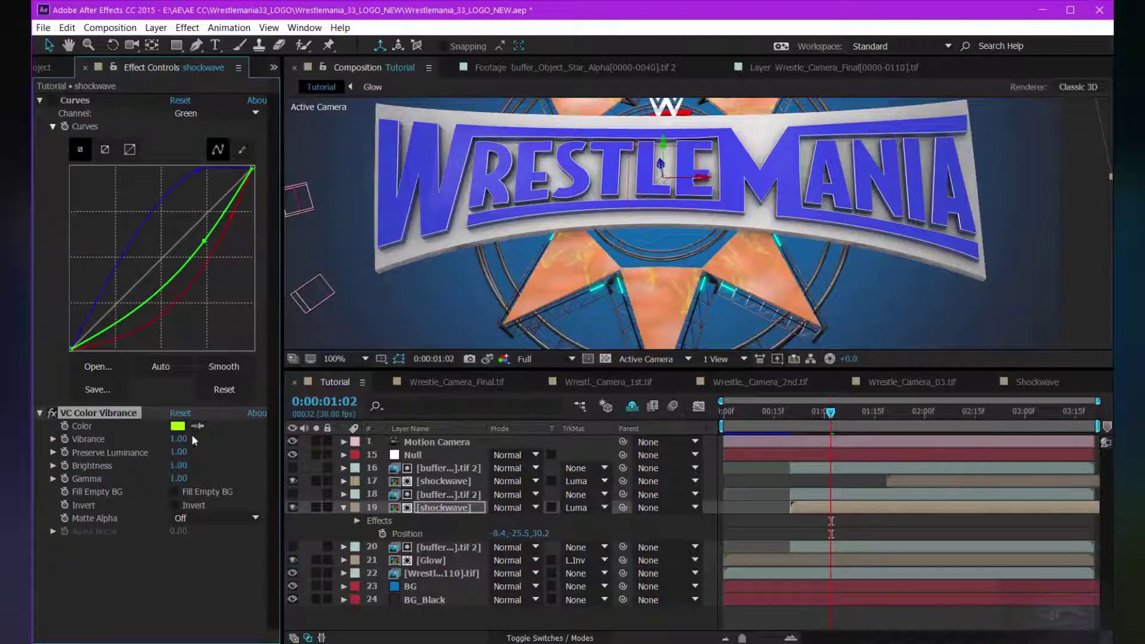
pyautogui.click(177, 426)
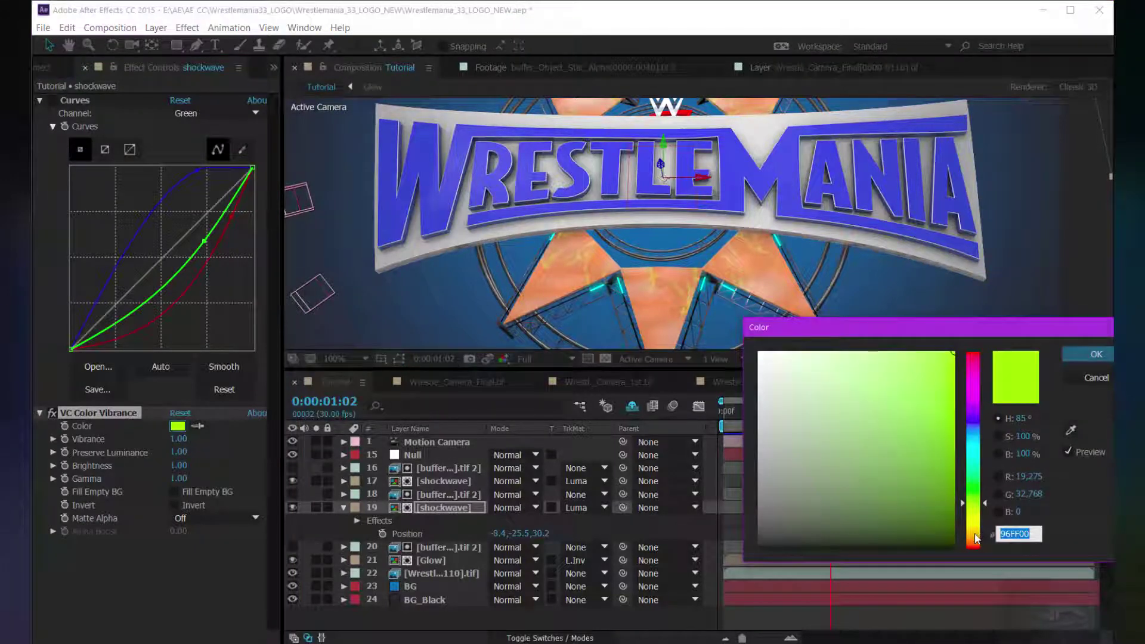
pyautogui.click(975, 536)
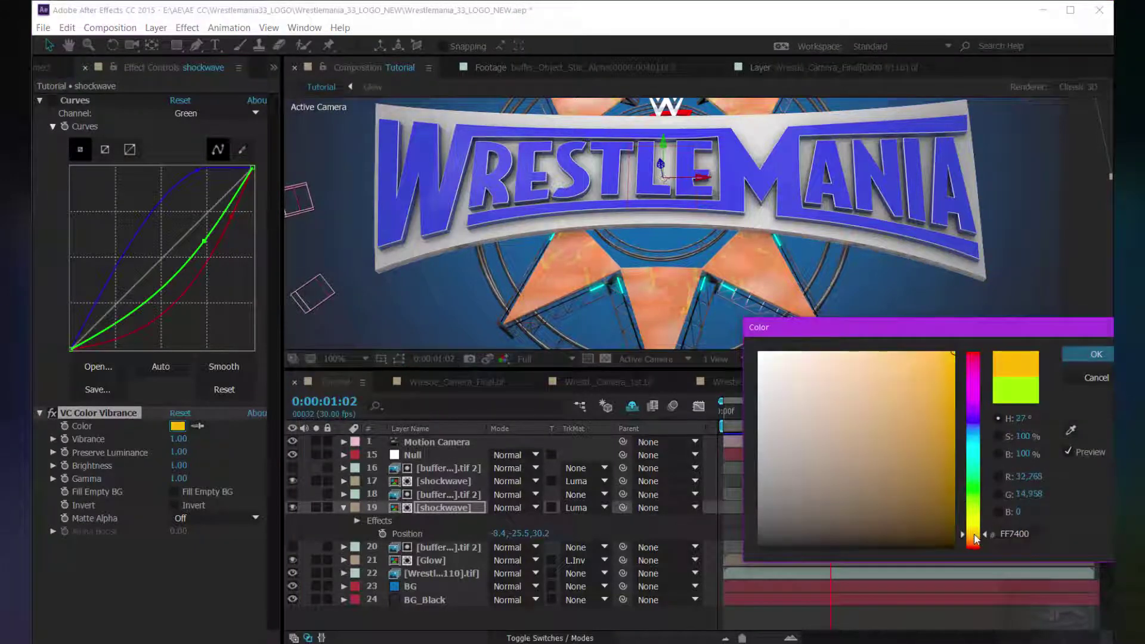
pyautogui.click(1086, 356)
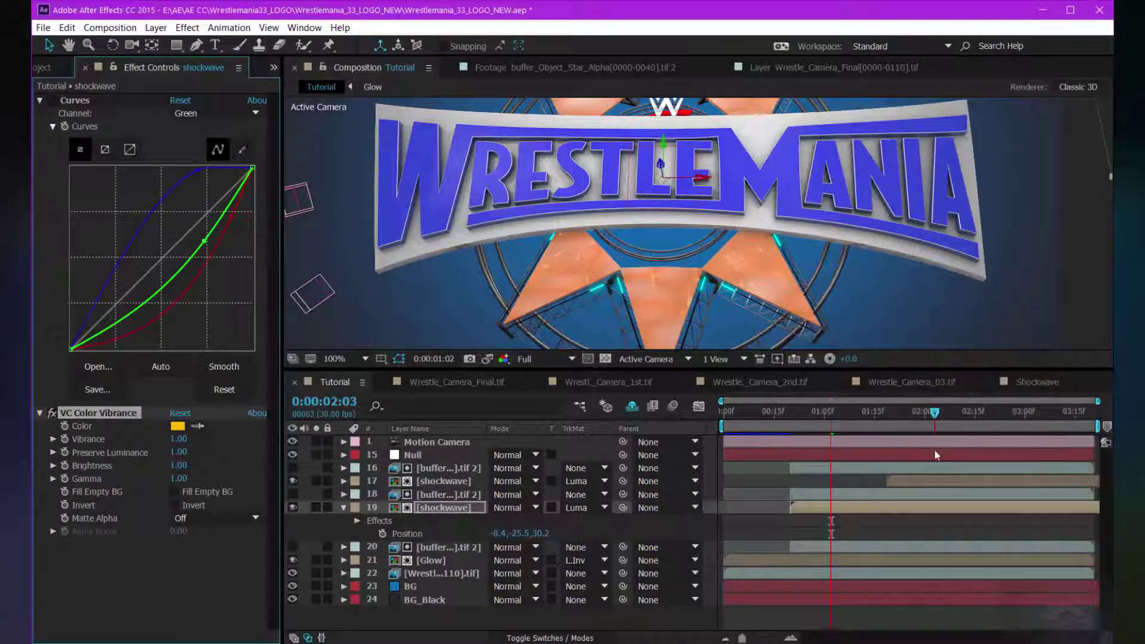
# Apply VC Color Vibrance to the upper shockwave with orange FF4E00, then preview playback.
pyautogui.click(946, 481)
pyautogui.hotkey('ctrl', 'space')
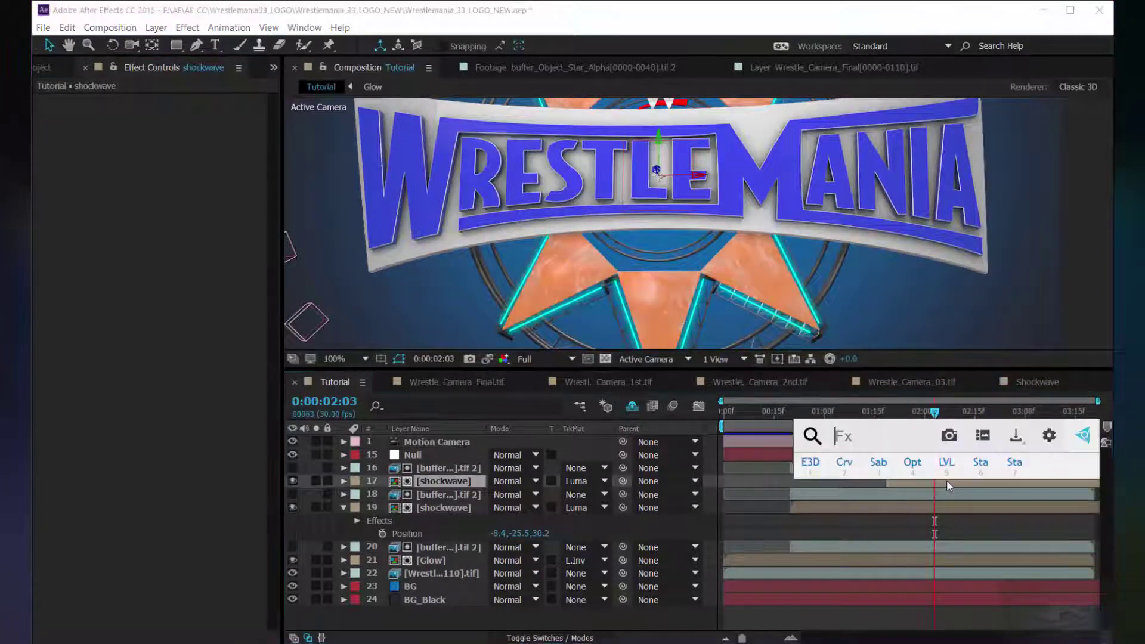
pyautogui.write('col')
pyautogui.press('Return')
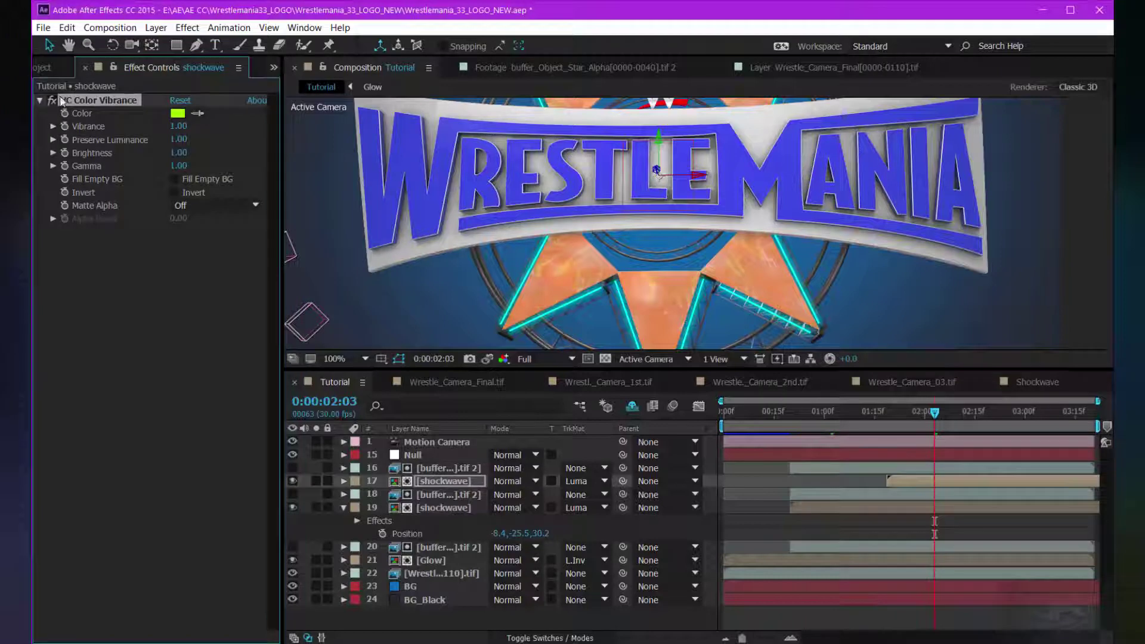
pyautogui.click(177, 114)
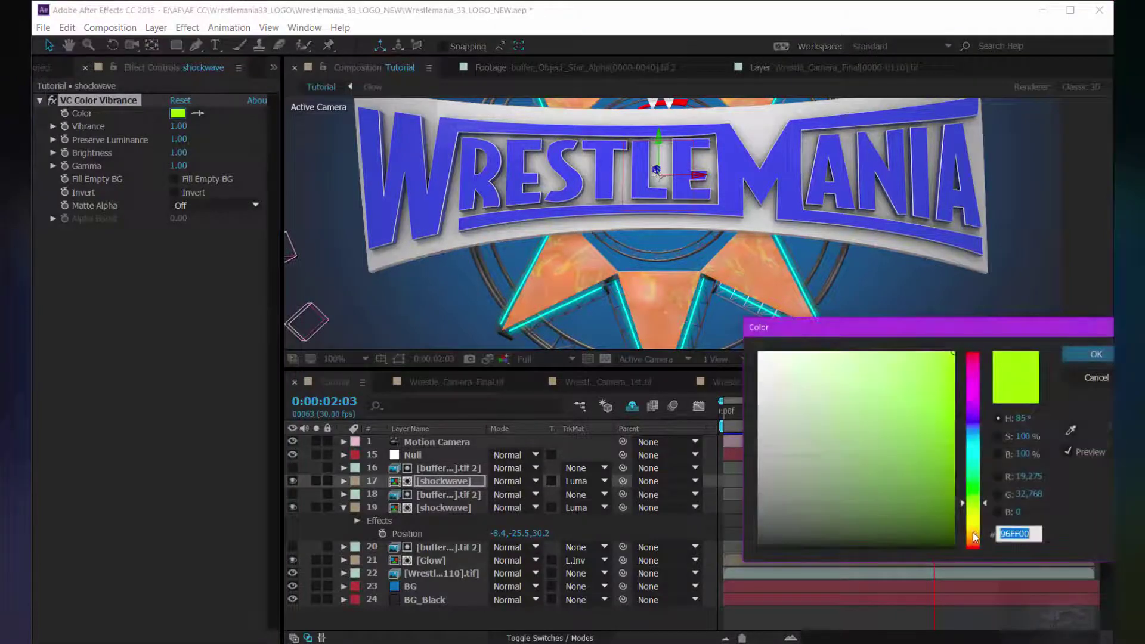
pyautogui.click(974, 541)
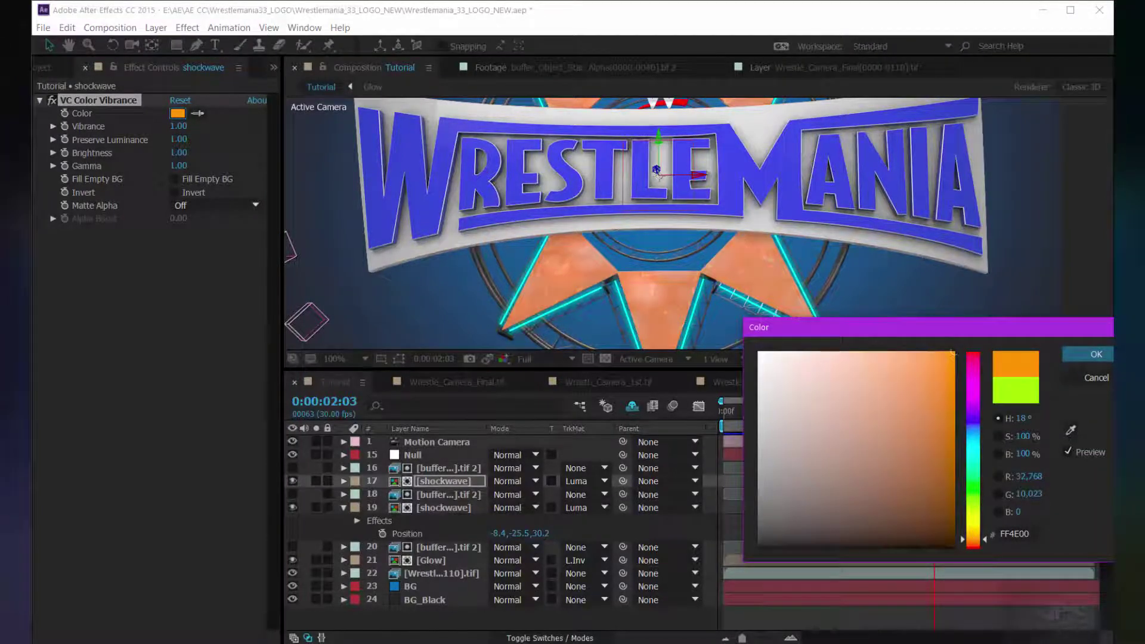
pyautogui.press('Return')
pyautogui.press('space')
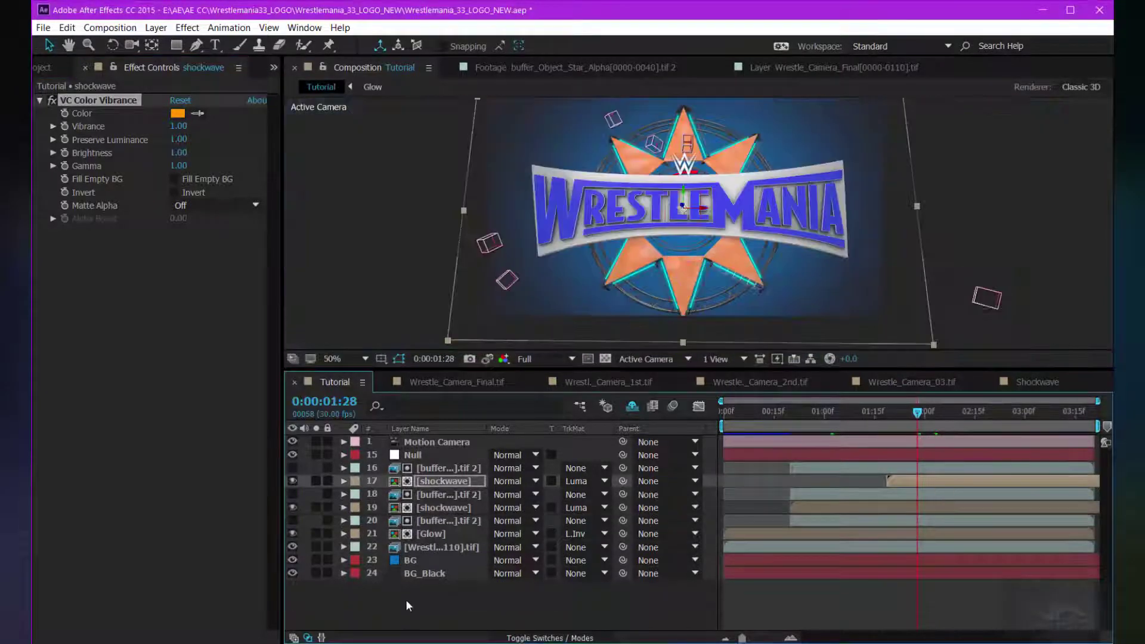
# Save the project with the Project panel's footage list showing.
pyautogui.click(406, 600)
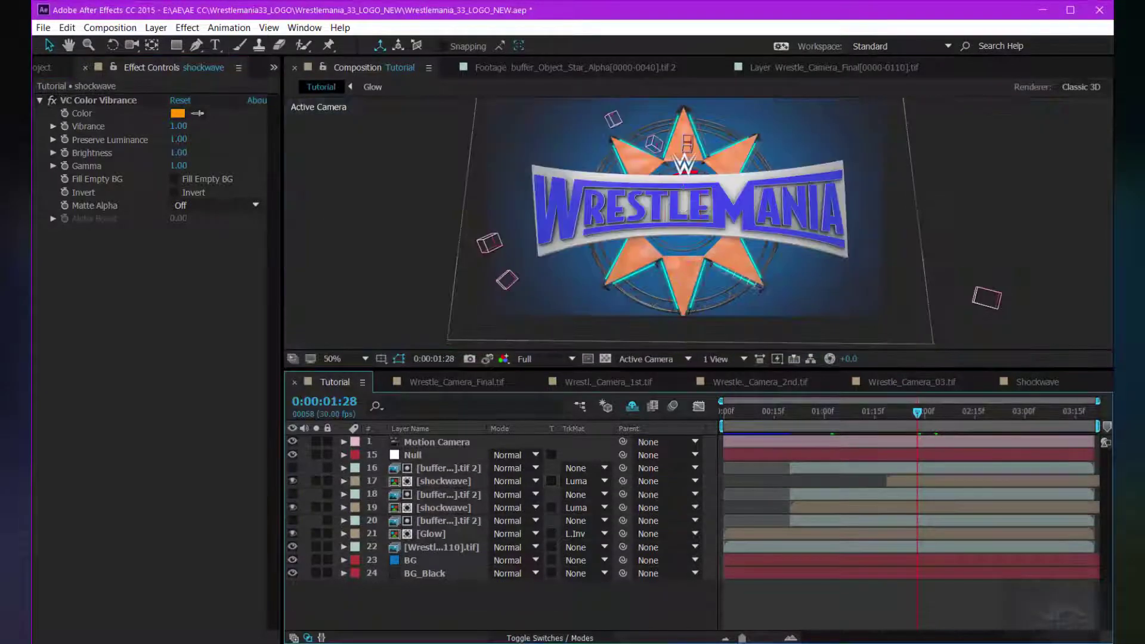
pyautogui.click(68, 66)
pyautogui.hotkey('ctrl', 's')
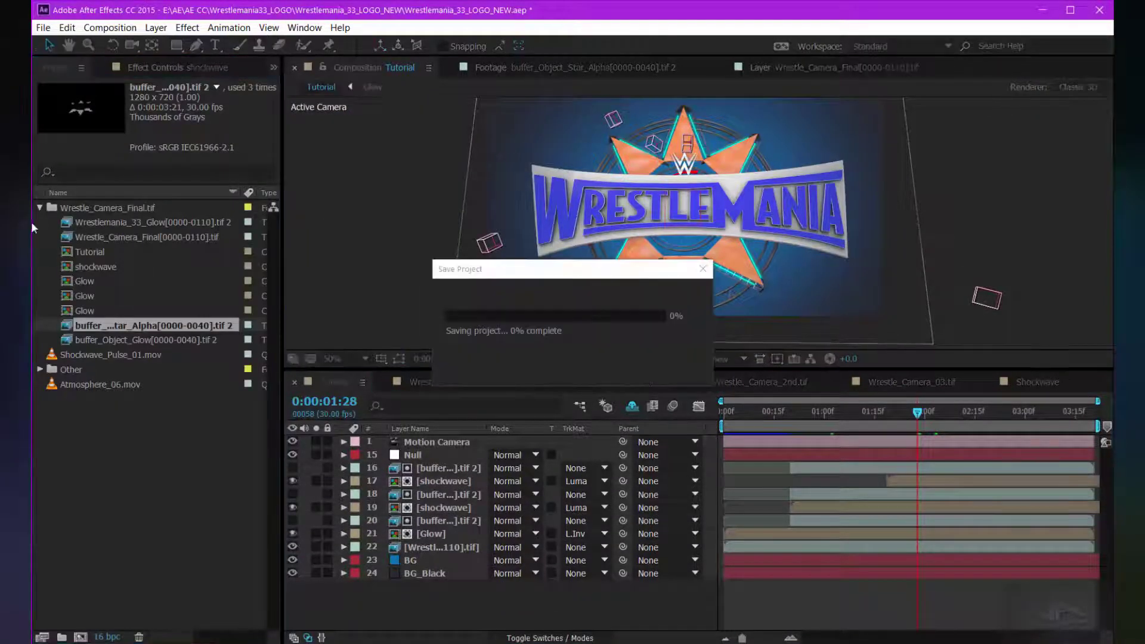
# Place Atmosphere_06.mov at the top of the Tutorial comp and begin editing its opacity at 0:00:01:22.
pyautogui.click(74, 385)
pyautogui.moveTo(98, 383); pyautogui.dragTo(409, 453)
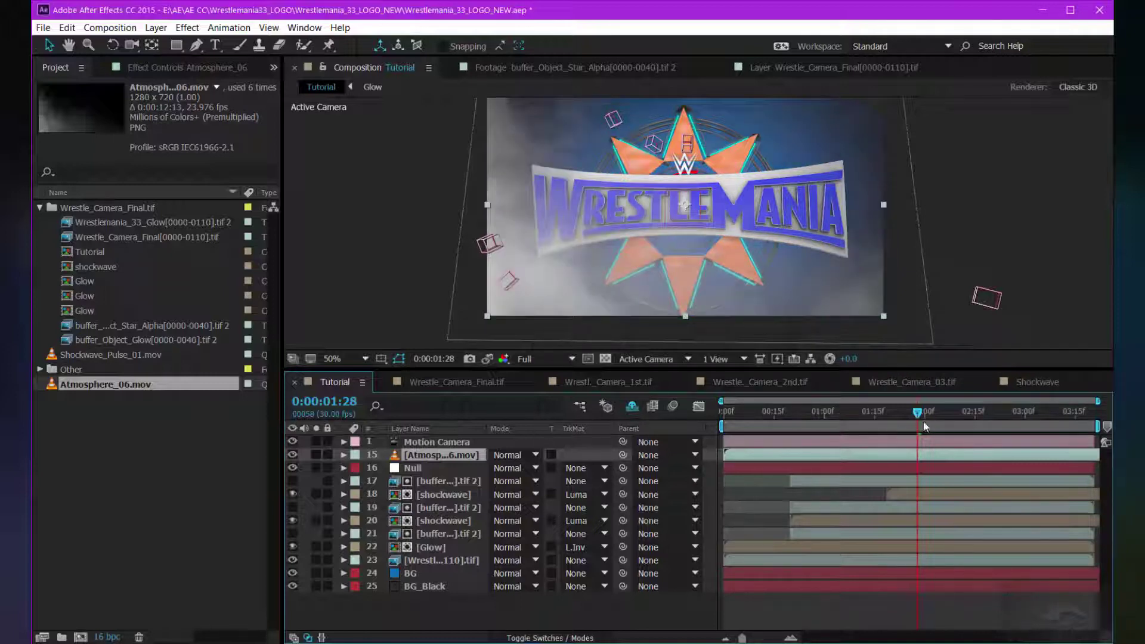
pyautogui.moveTo(923, 421); pyautogui.dragTo(896, 423)
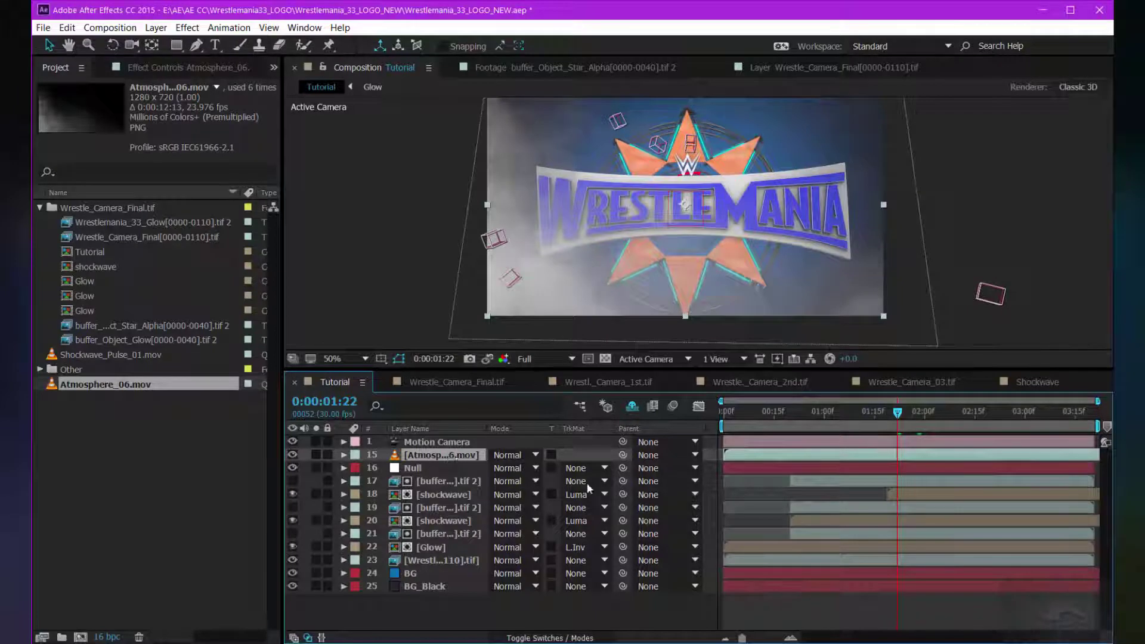
pyautogui.press('t')
pyautogui.click(501, 468)
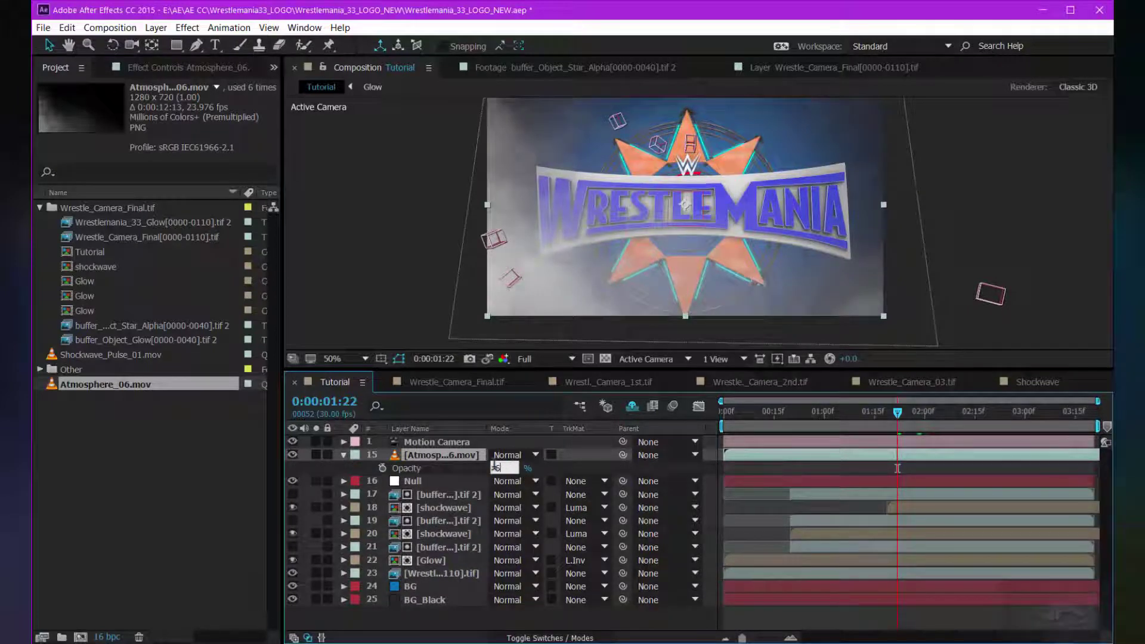
# Set the atmosphere layer's opacity to 60% and apply VC Color Vibrance to it.
pyautogui.write('60')
pyautogui.press('Return')
pyautogui.hotkey('ctrl', 'space')
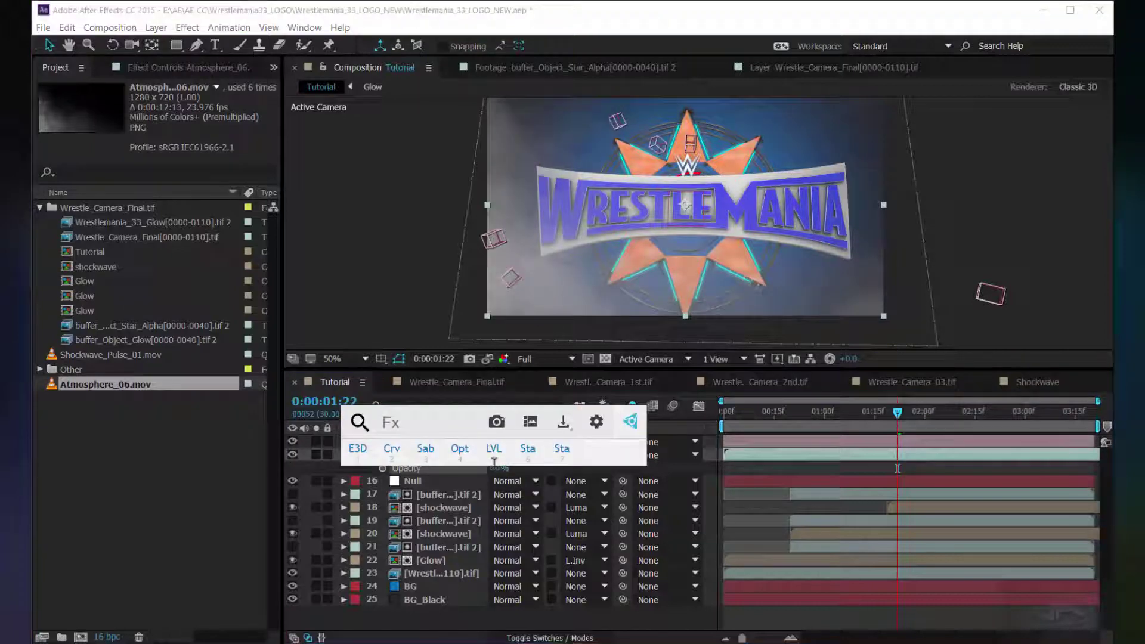
pyautogui.write('color')
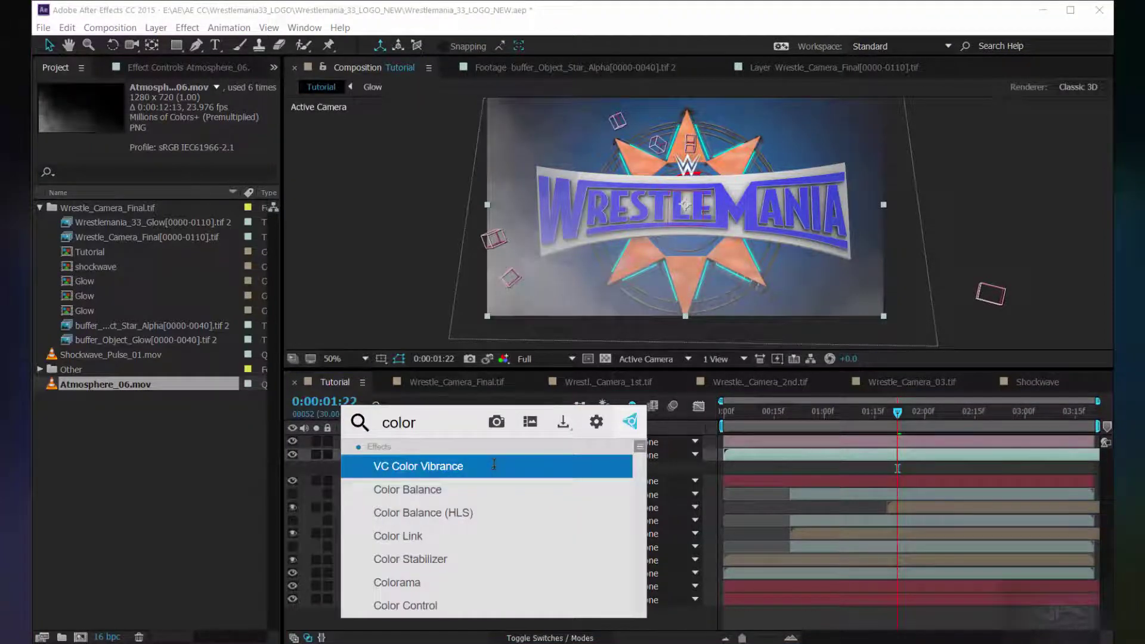
pyautogui.press('Return')
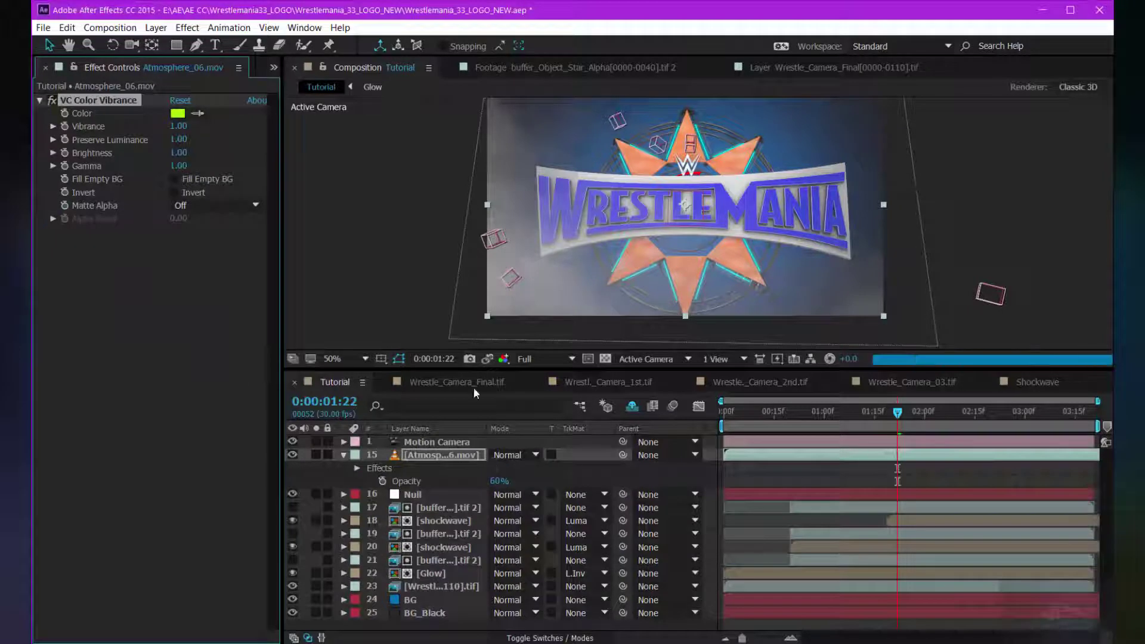
# Change the VC Color Vibrance tint colour to blue 0053FF.
pyautogui.click(177, 113)
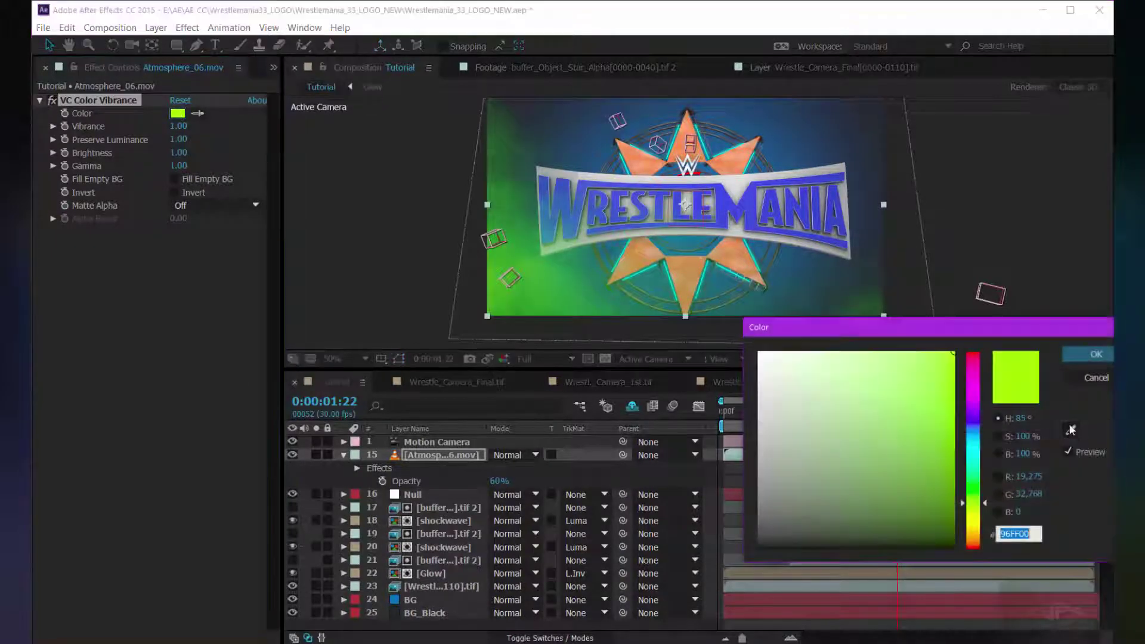
pyautogui.click(976, 466)
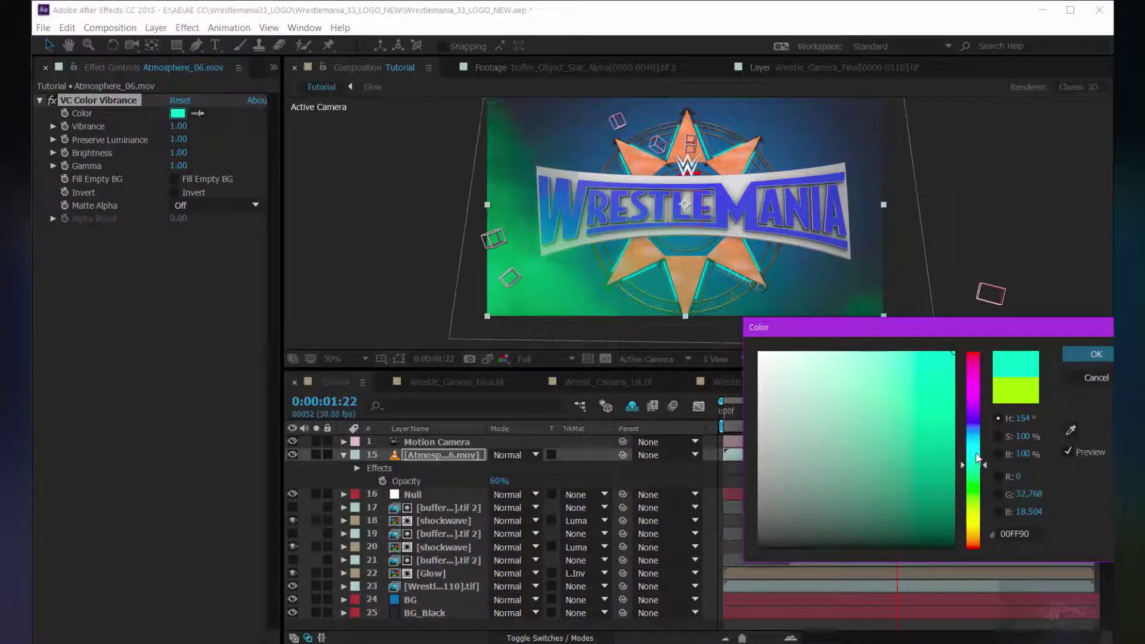
pyautogui.moveTo(976, 454); pyautogui.dragTo(977, 427)
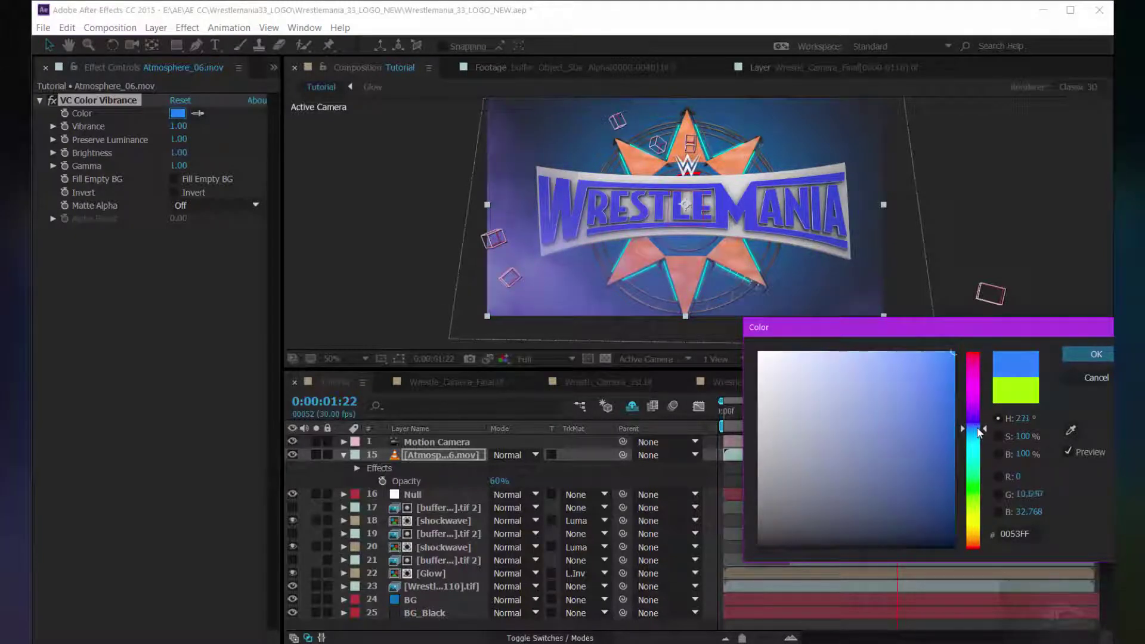
# Confirm the blue tint, then duplicate the atmosphere layer and flip the copy horizontally.
pyautogui.click(1095, 355)
pyautogui.click(421, 455)
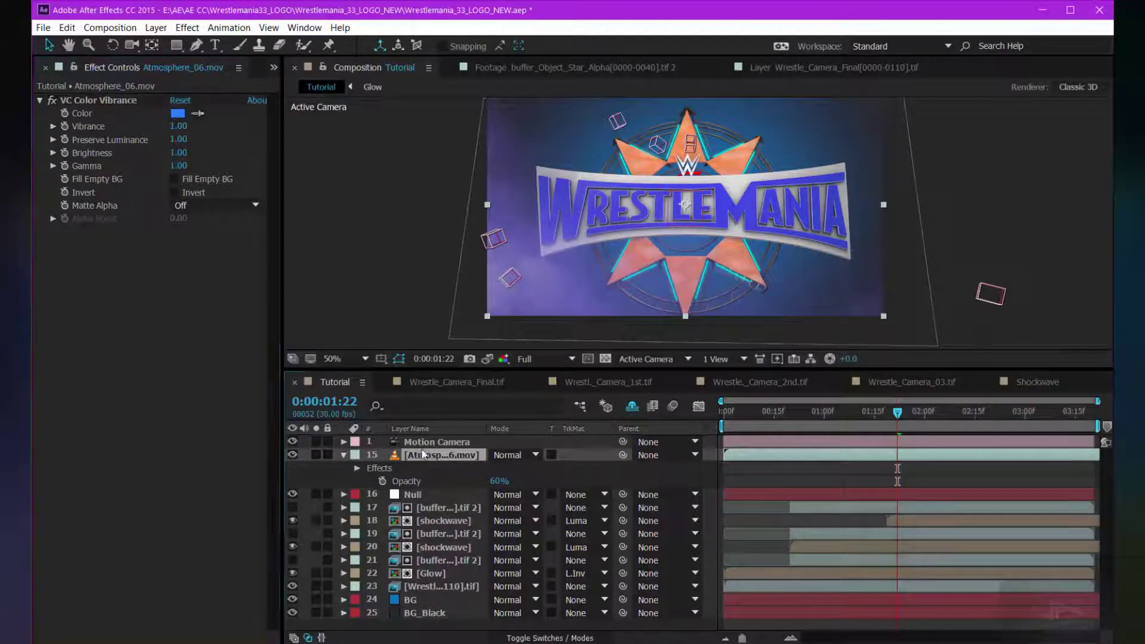
pyautogui.hotkey('ctrl', 'd')
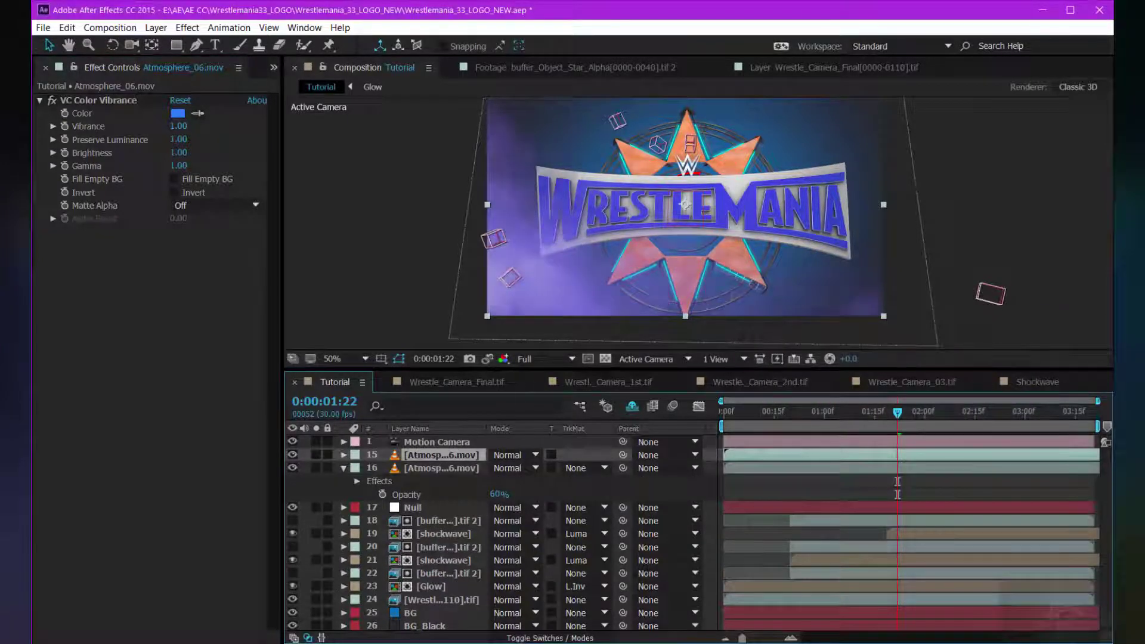
pyautogui.rightClick(631, 254)
pyautogui.moveTo(781, 167)
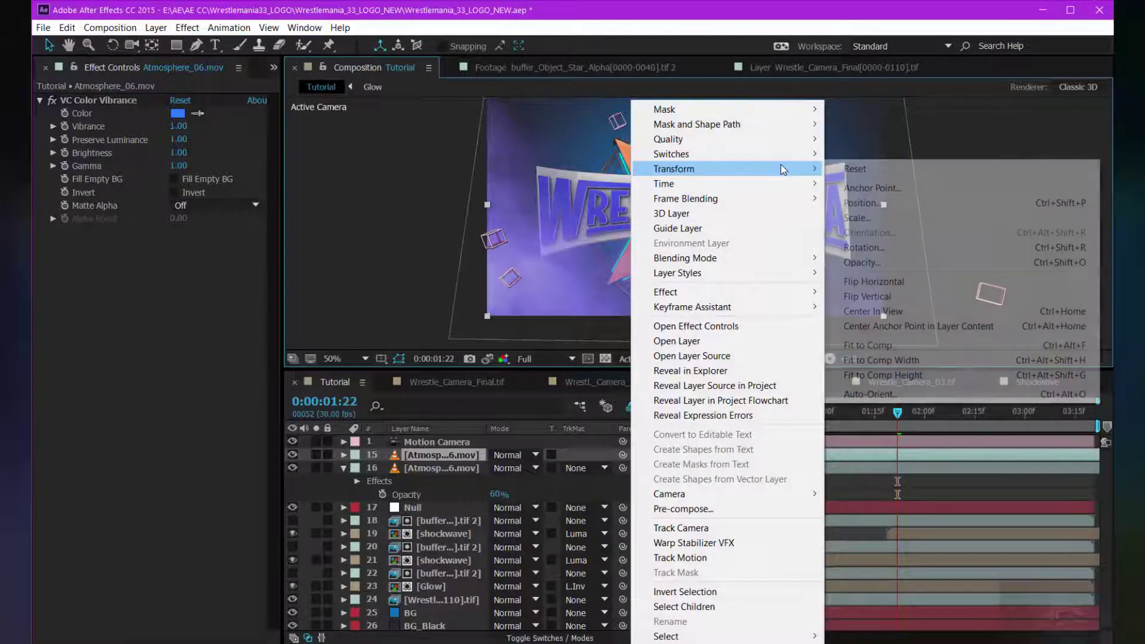
pyautogui.click(877, 282)
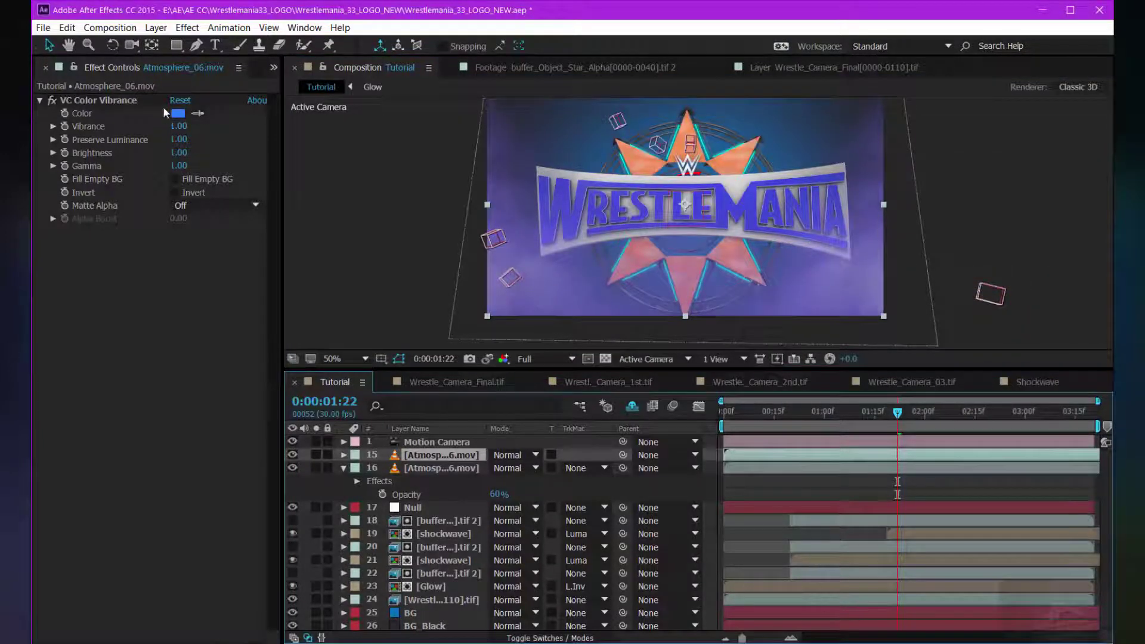
# Change the duplicate's VC Color Vibrance tint to orange FF6800 and collapse its properties.
pyautogui.click(177, 113)
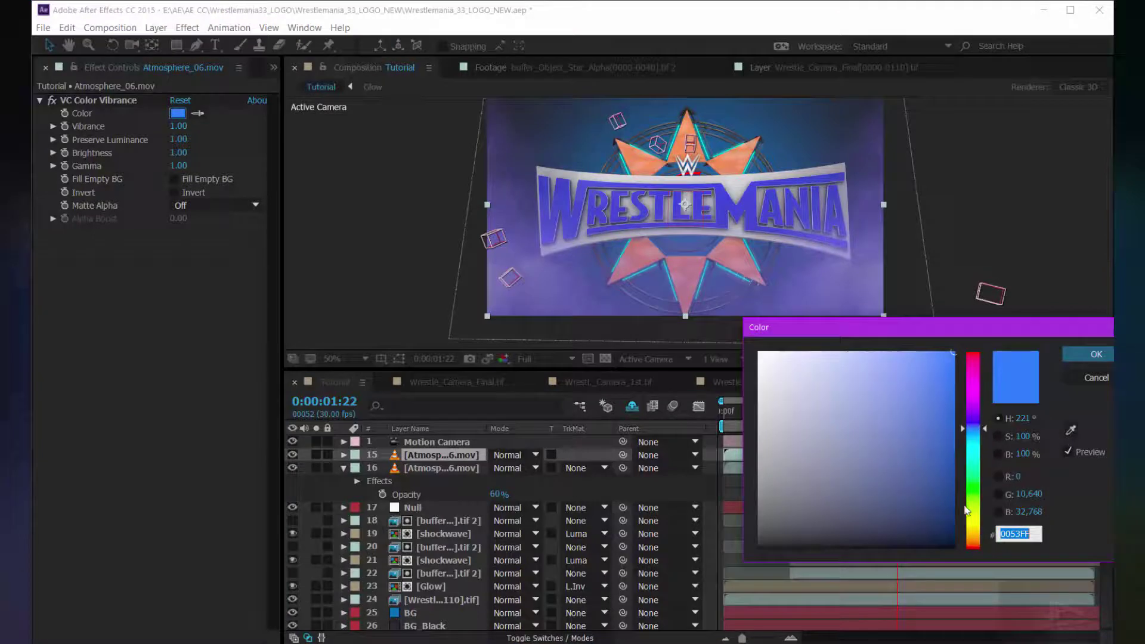
pyautogui.moveTo(973, 531); pyautogui.dragTo(975, 535)
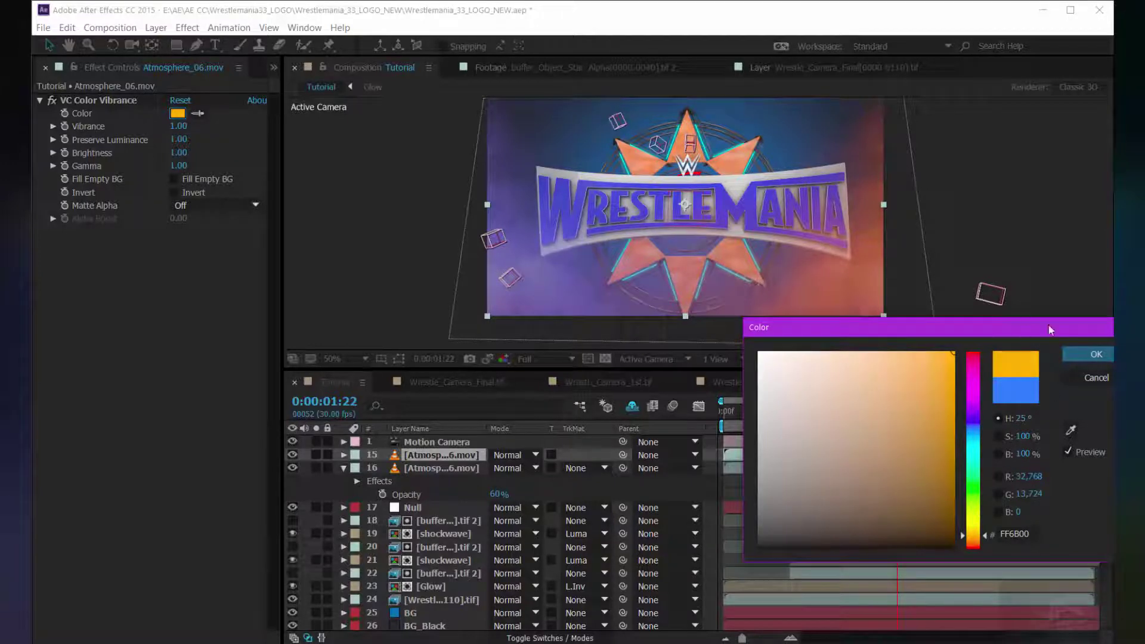
pyautogui.click(1094, 356)
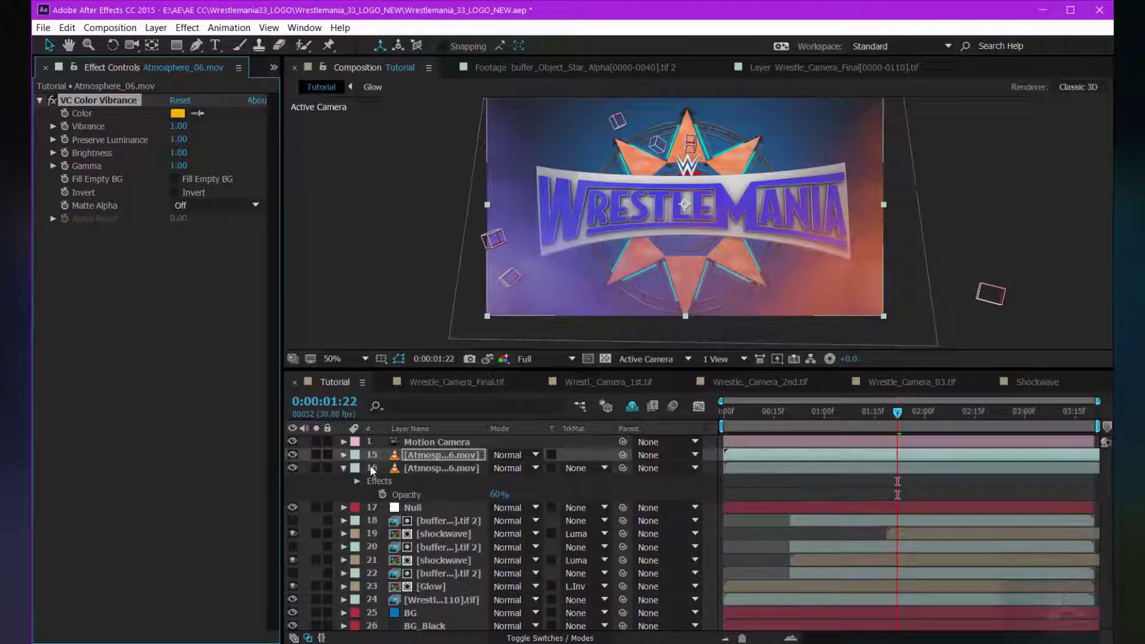
pyautogui.click(344, 468)
# Add a new adjustment layer above the top Motion Camera layer and name it CC.
pyautogui.click(425, 484)
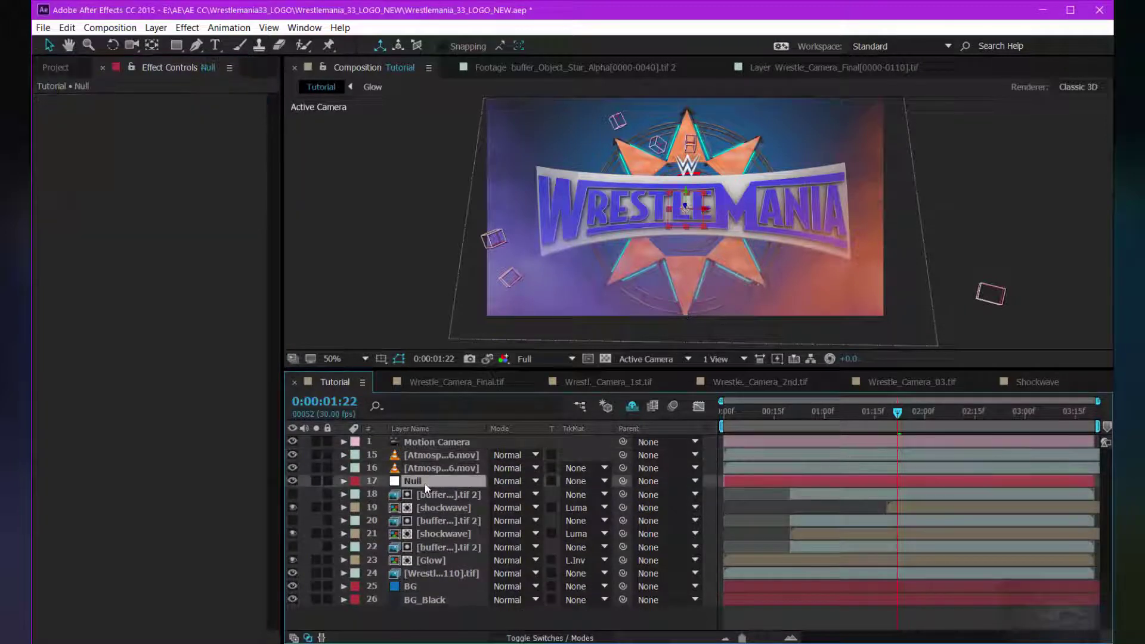
pyautogui.click(434, 467)
pyautogui.click(746, 487)
pyautogui.click(464, 443)
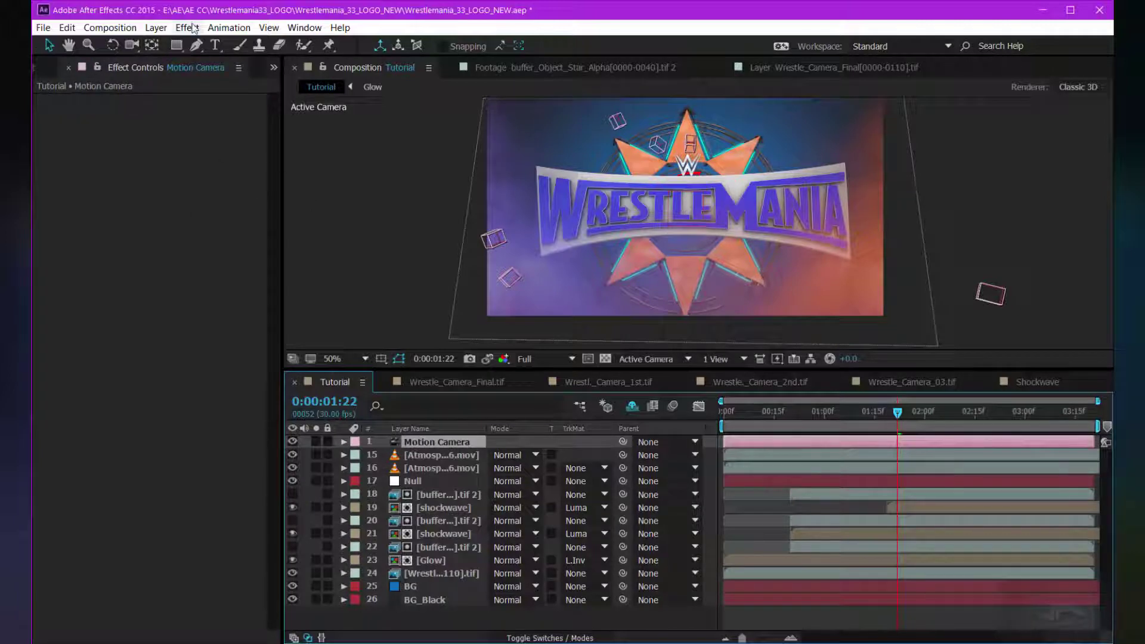
pyautogui.click(155, 28)
pyautogui.moveTo(179, 44)
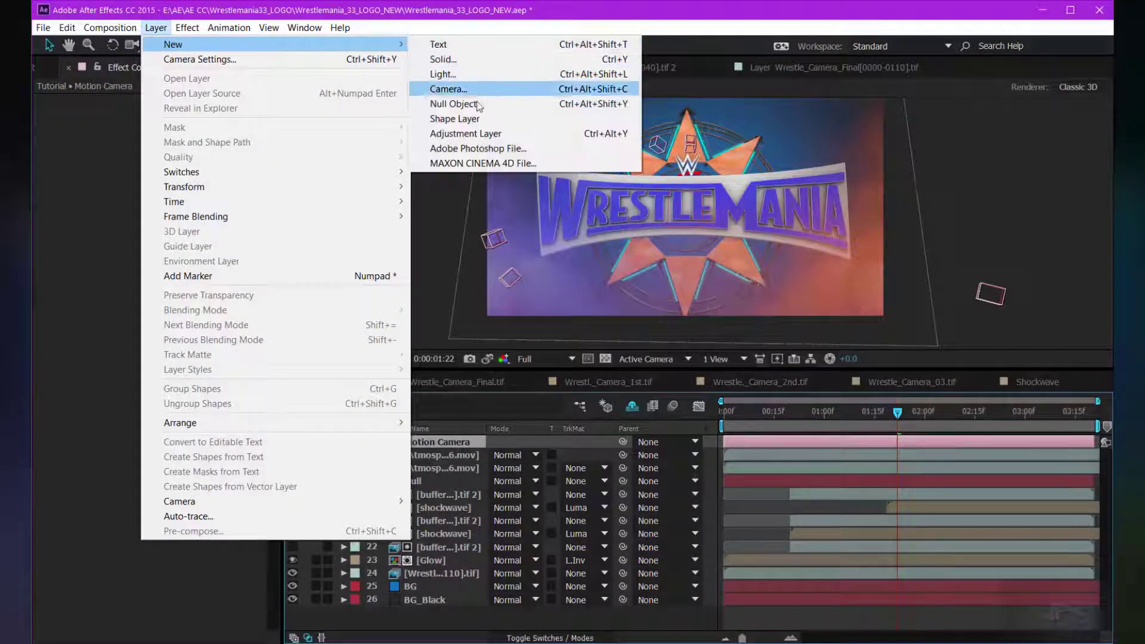
pyautogui.click(478, 136)
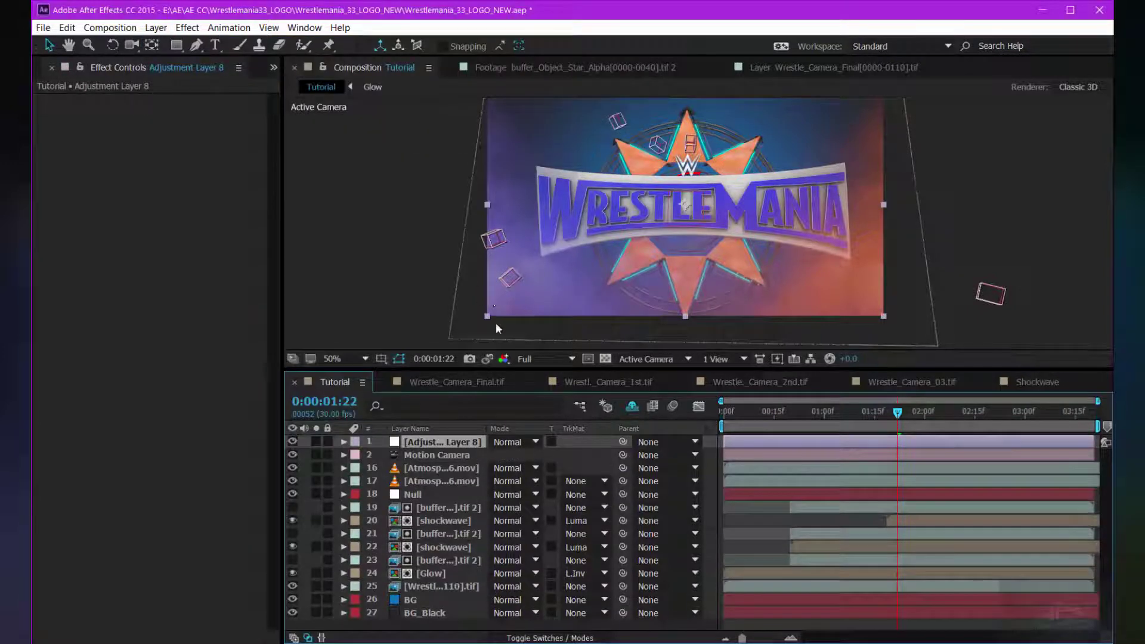
pyautogui.press('Return')
pyautogui.write('CC')
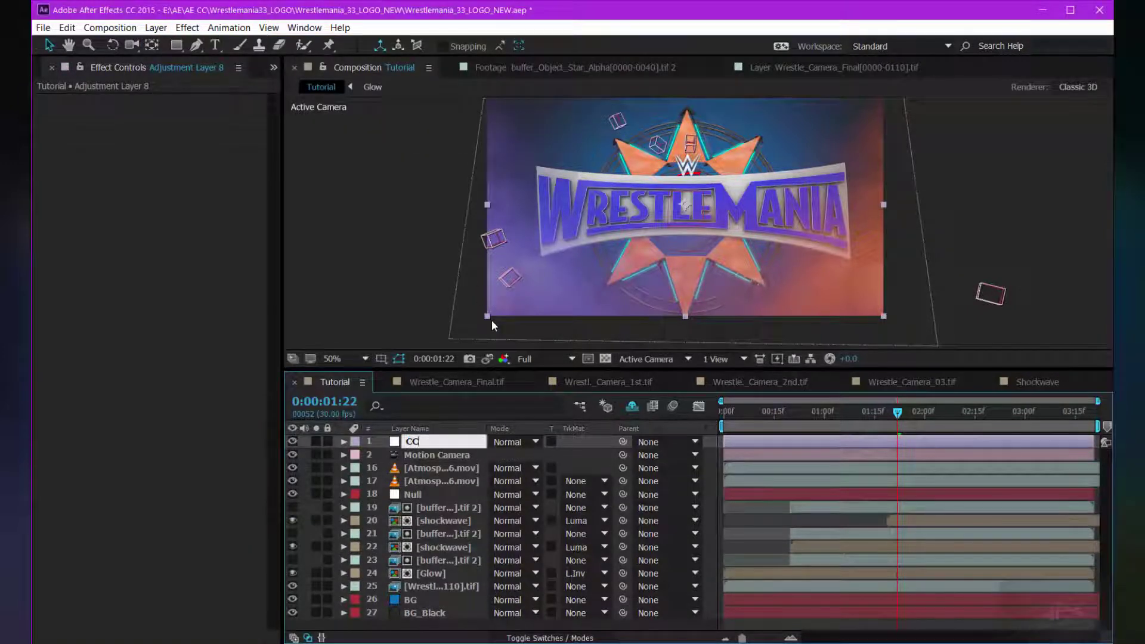
pyautogui.press('Return')
# Apply Curves to CC, darkening shadows and lifting highlights for gentle contrast.
pyautogui.hotkey('ctrl', 'space')
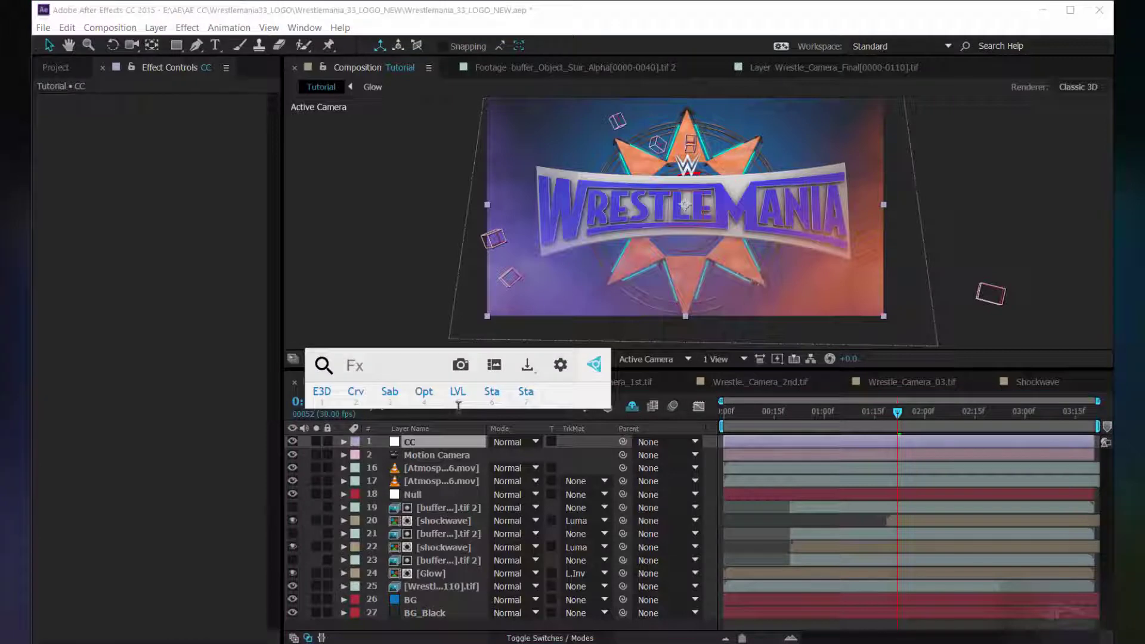
pyautogui.write('cur')
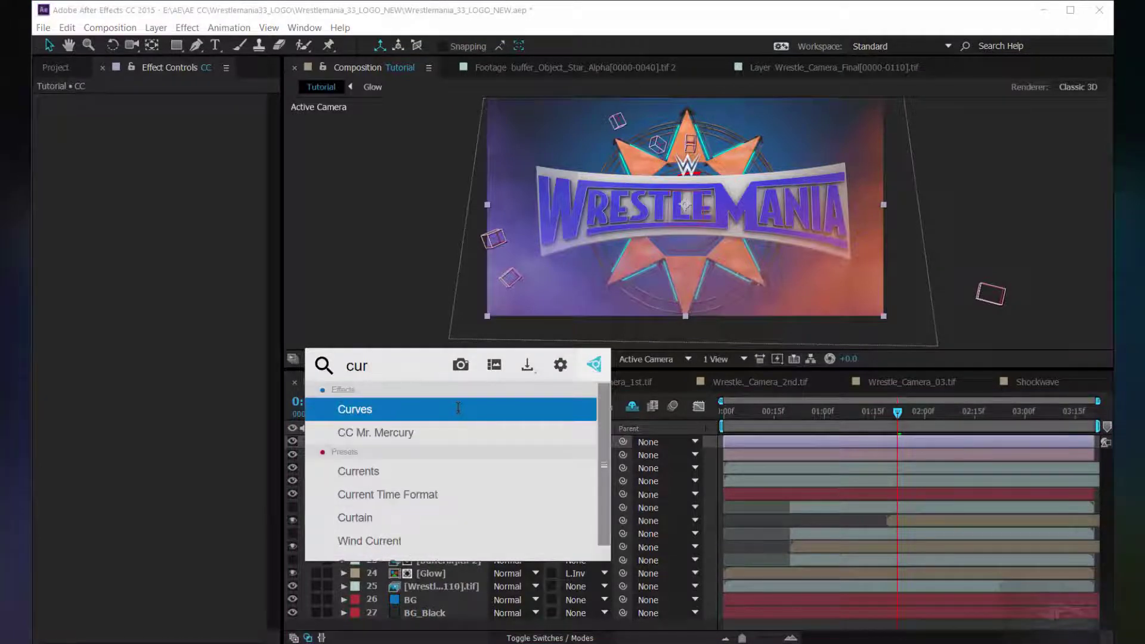
pyautogui.click(458, 408)
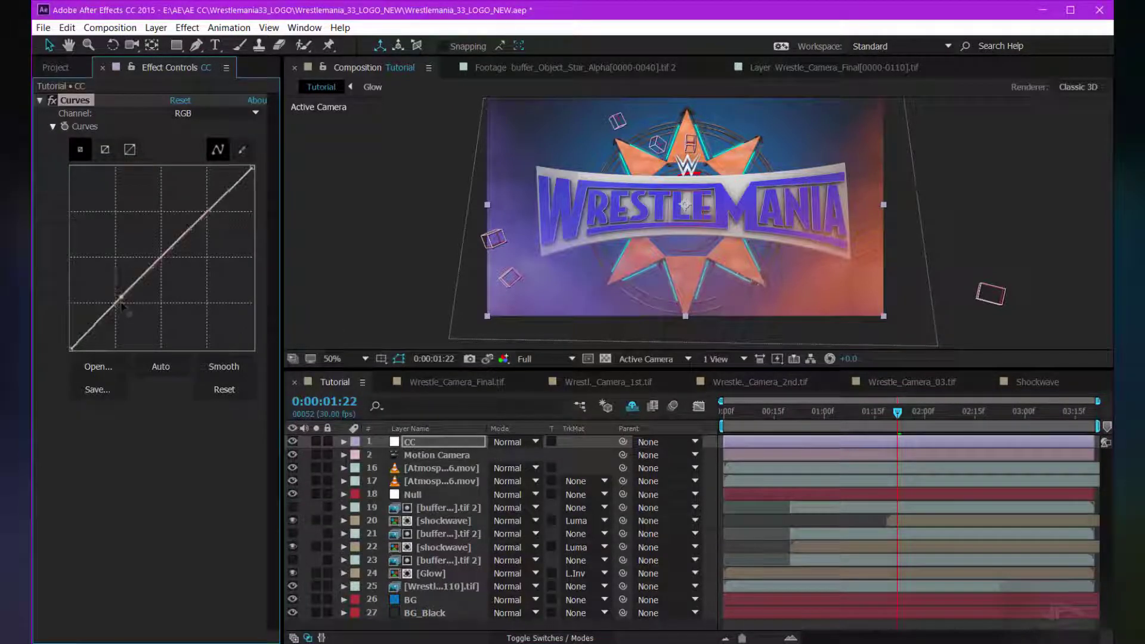
pyautogui.moveTo(124, 296); pyautogui.dragTo(124, 309)
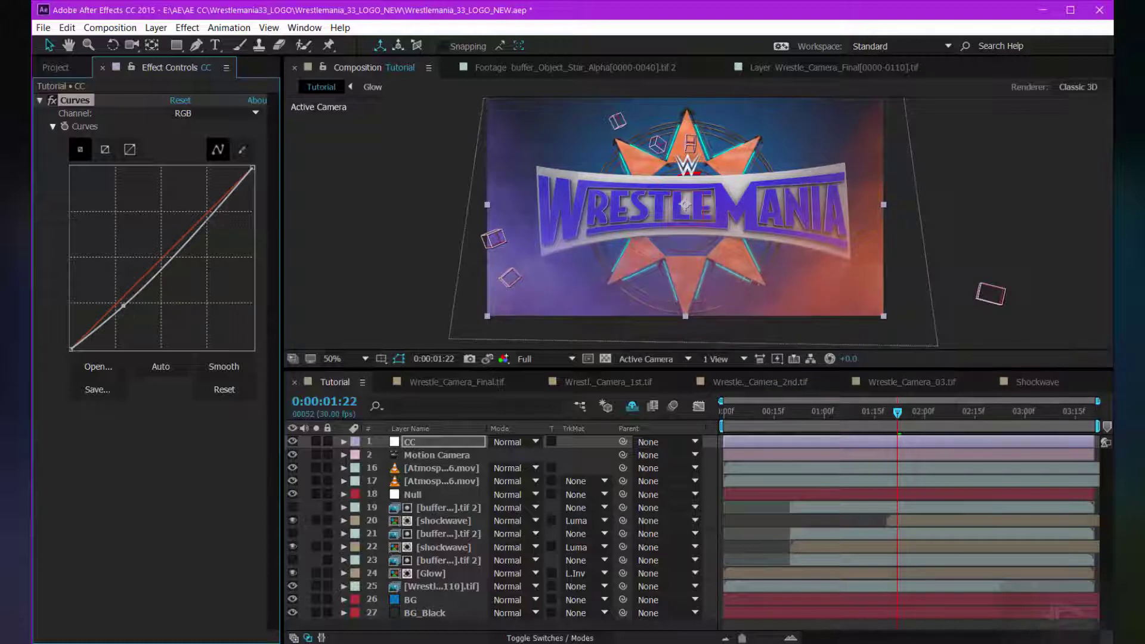
pyautogui.moveTo(210, 210); pyautogui.dragTo(222, 195)
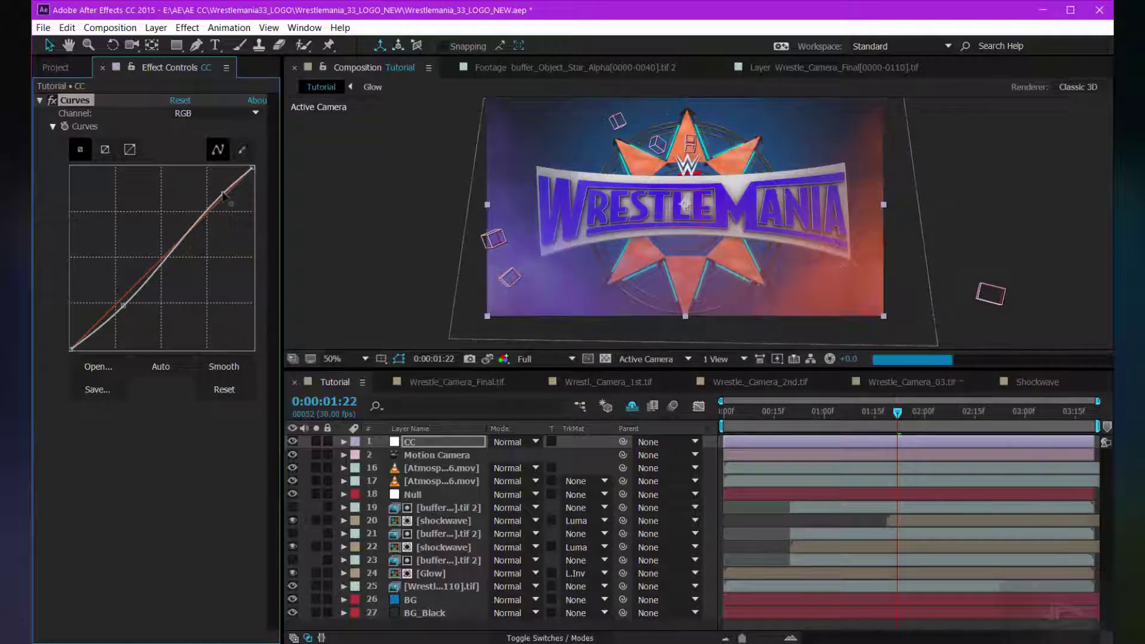
pyautogui.moveTo(123, 307); pyautogui.dragTo(124, 306)
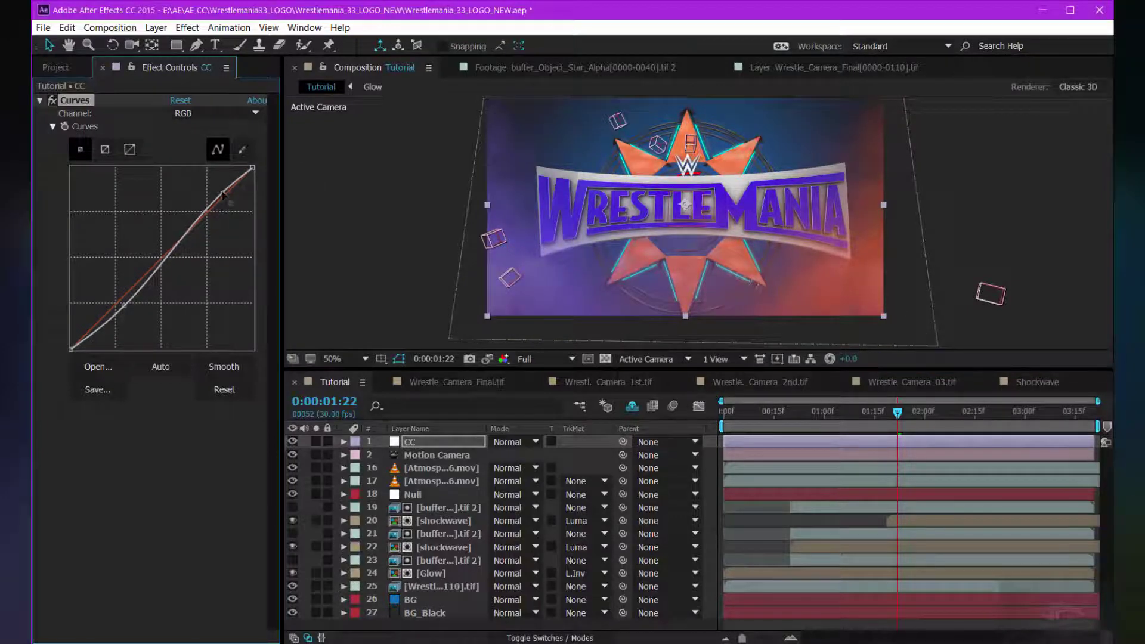
# Save the project, preview the animation, and select buffer star layer 19 at about 2:15.
pyautogui.hotkey('ctrl', 's')
pyautogui.press('space')
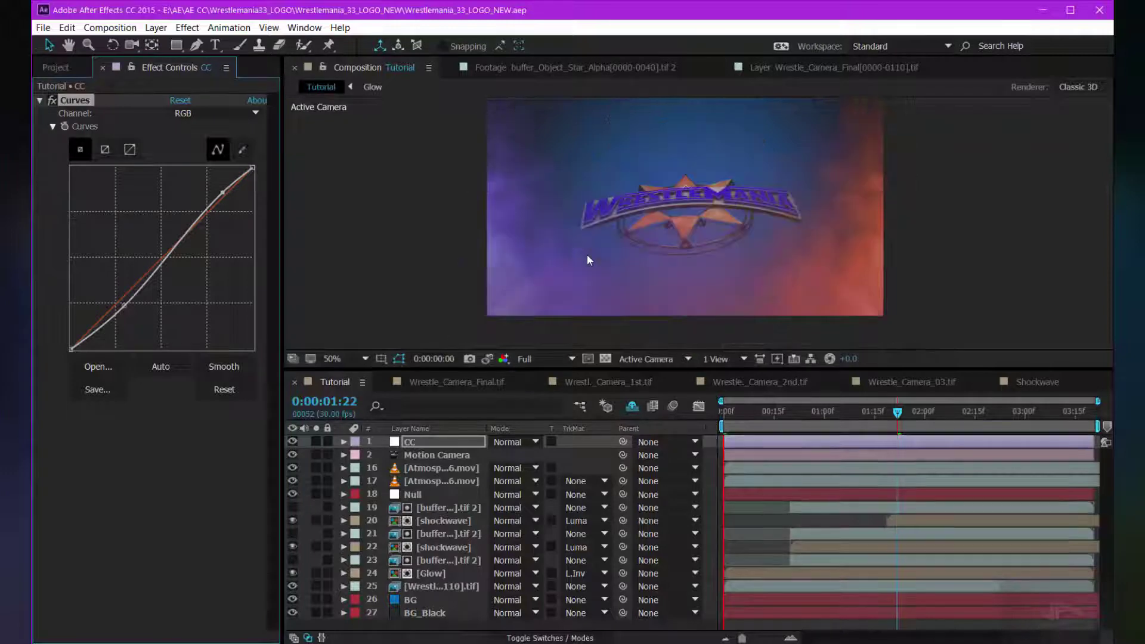
pyautogui.click(587, 254)
pyautogui.click(973, 411)
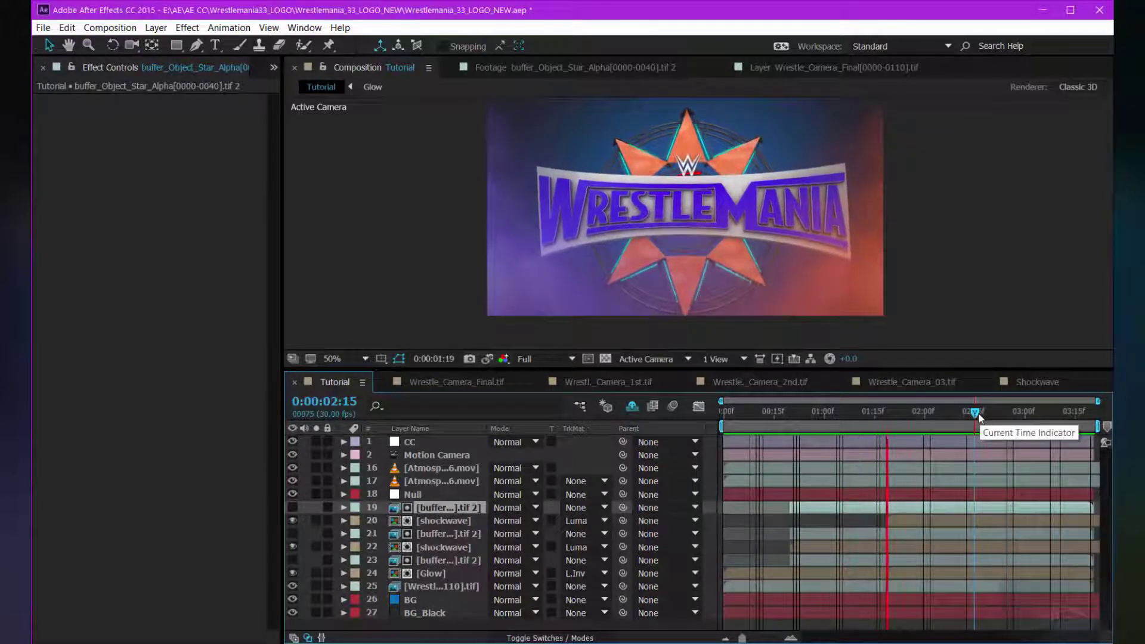
# Stop playback at 1:29 and apply a steep brightening Curves to buffer star layer 19.
pyautogui.press('space')
pyautogui.click(922, 412)
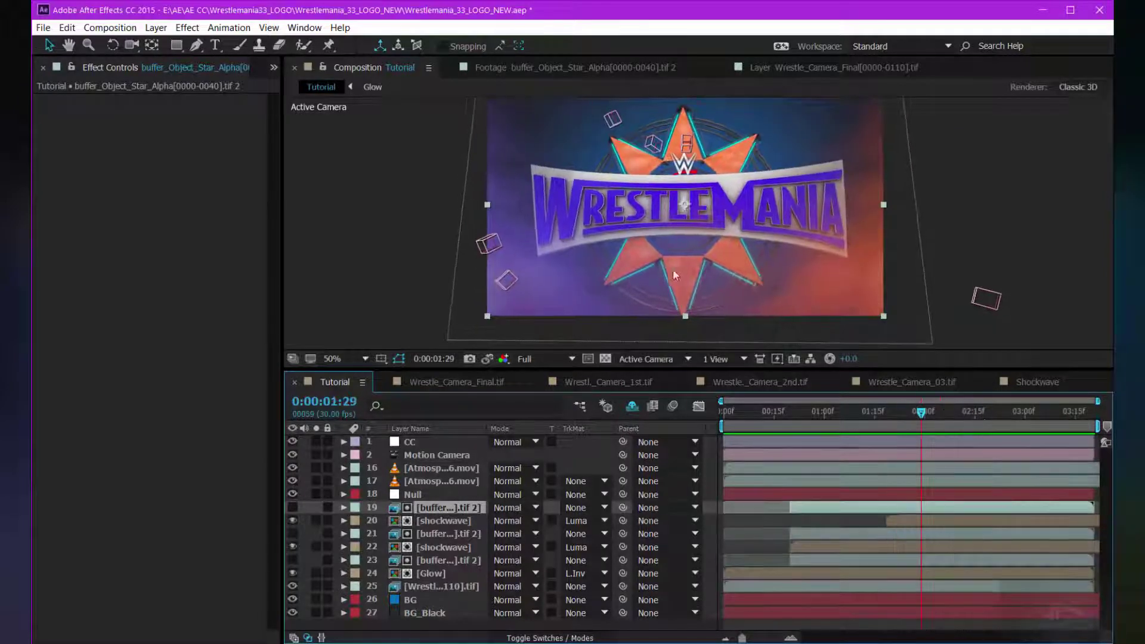
pyautogui.hotkey('ctrl', 'space')
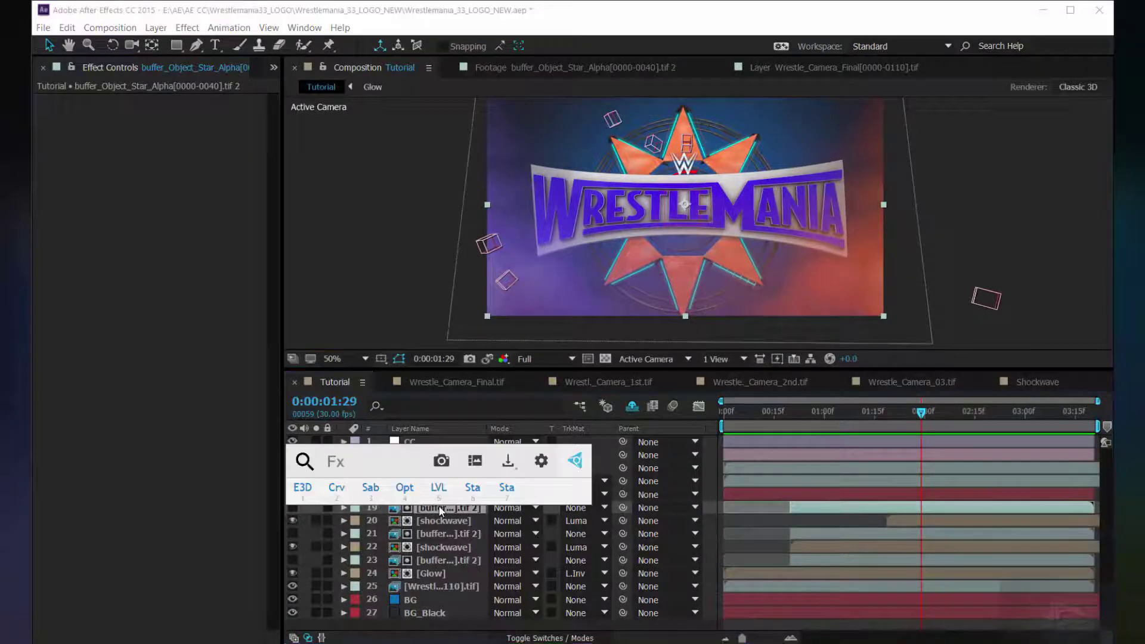
pyautogui.write('curve')
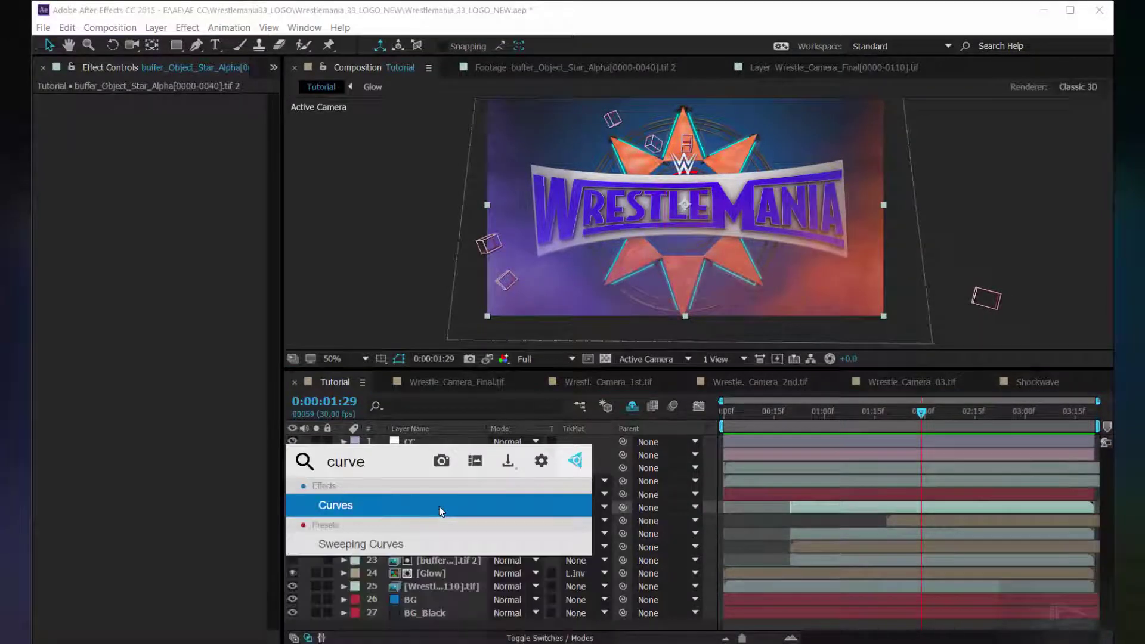
pyautogui.click(441, 511)
pyautogui.press('.')
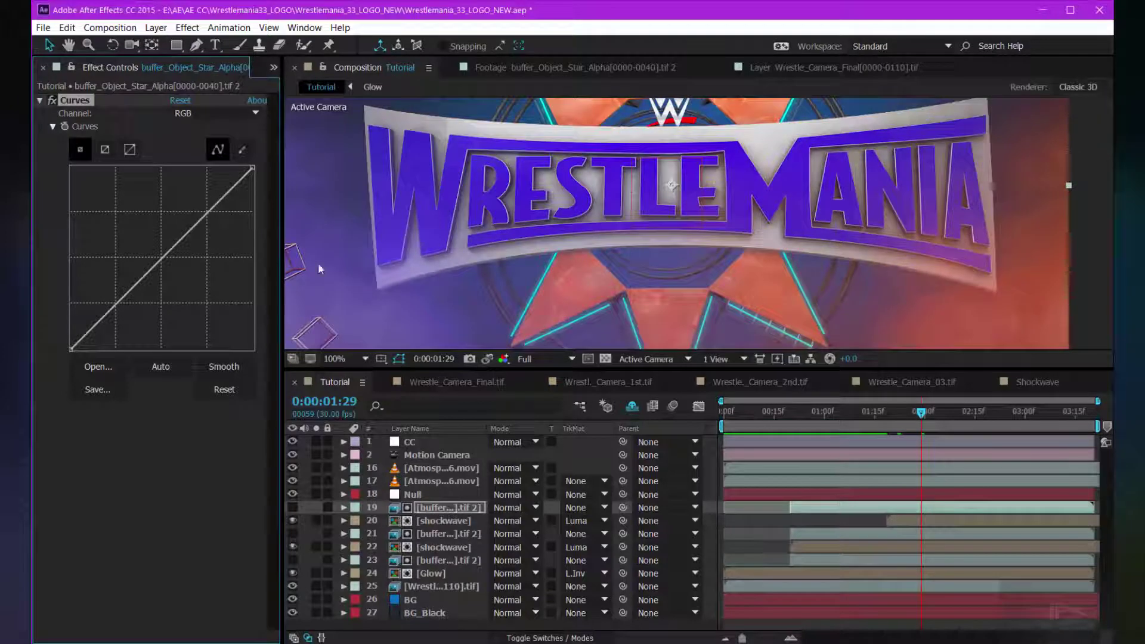
pyautogui.moveTo(252, 168); pyautogui.dragTo(160, 156)
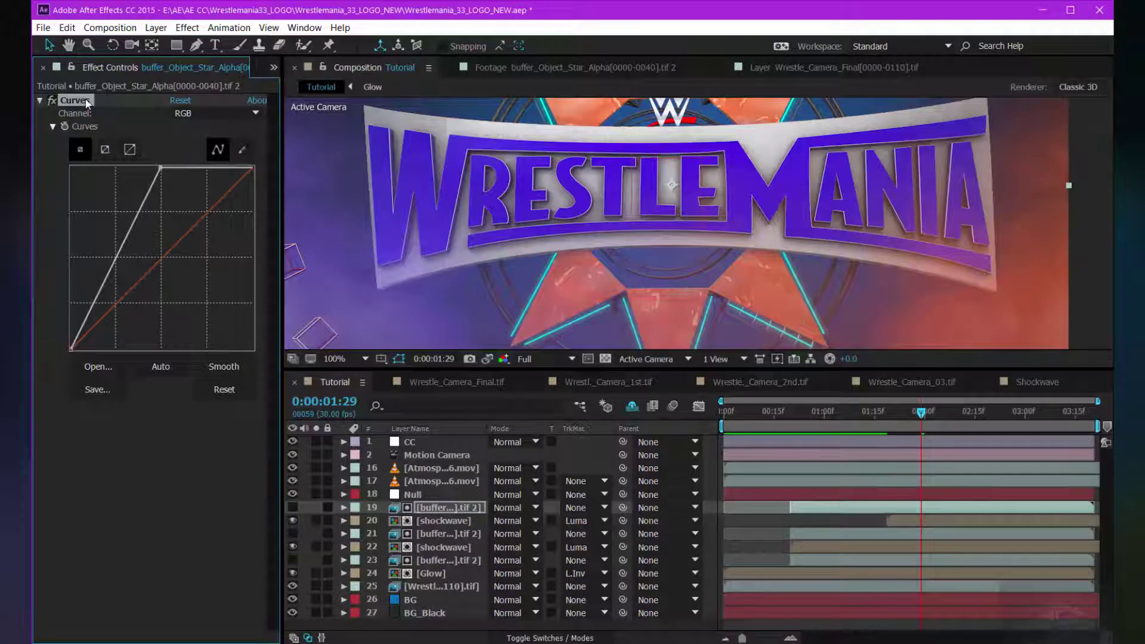
# Paste the same Curves onto buffer star layer 21 and replay the animation at 50% zoom.
pyautogui.click(894, 547)
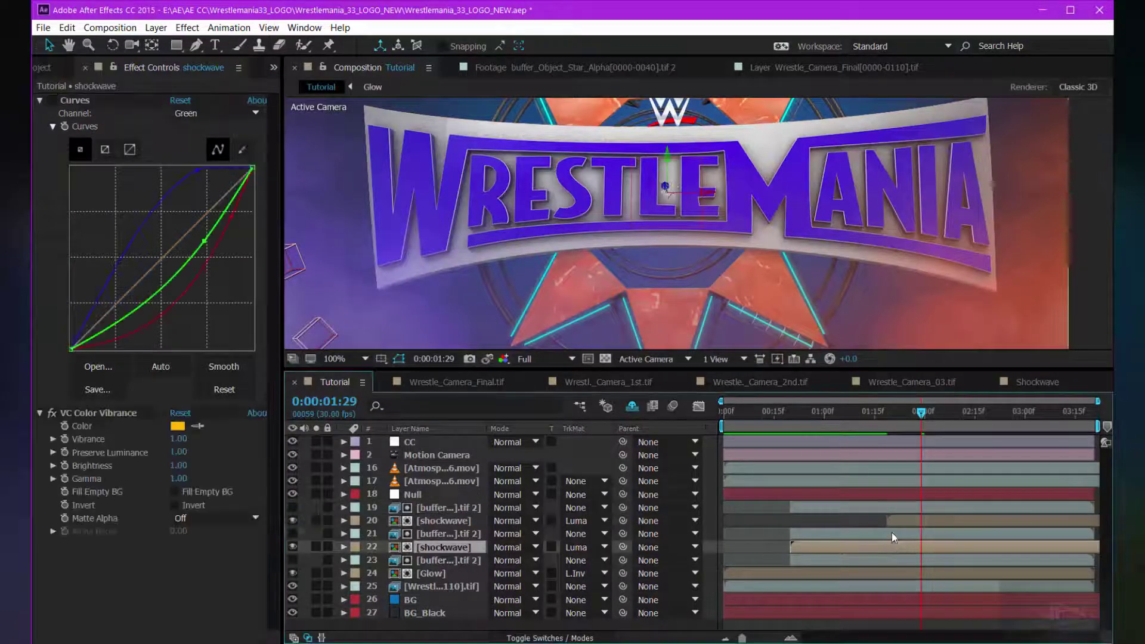
pyautogui.click(892, 533)
pyautogui.hotkey('ctrl', 'v')
pyautogui.press(',')
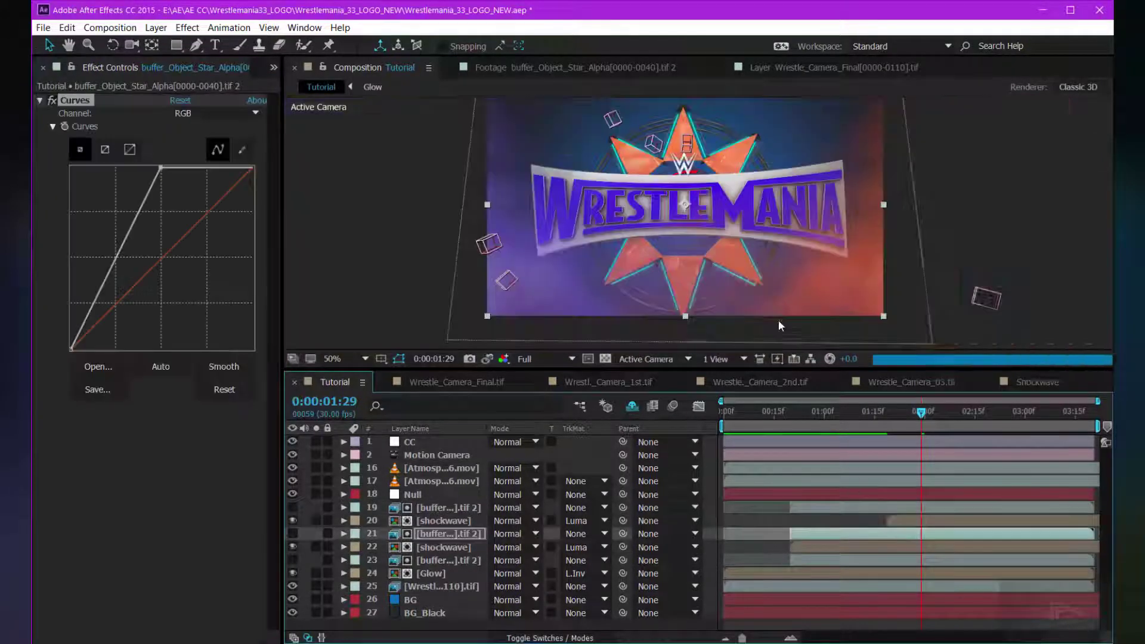
pyautogui.press('space')
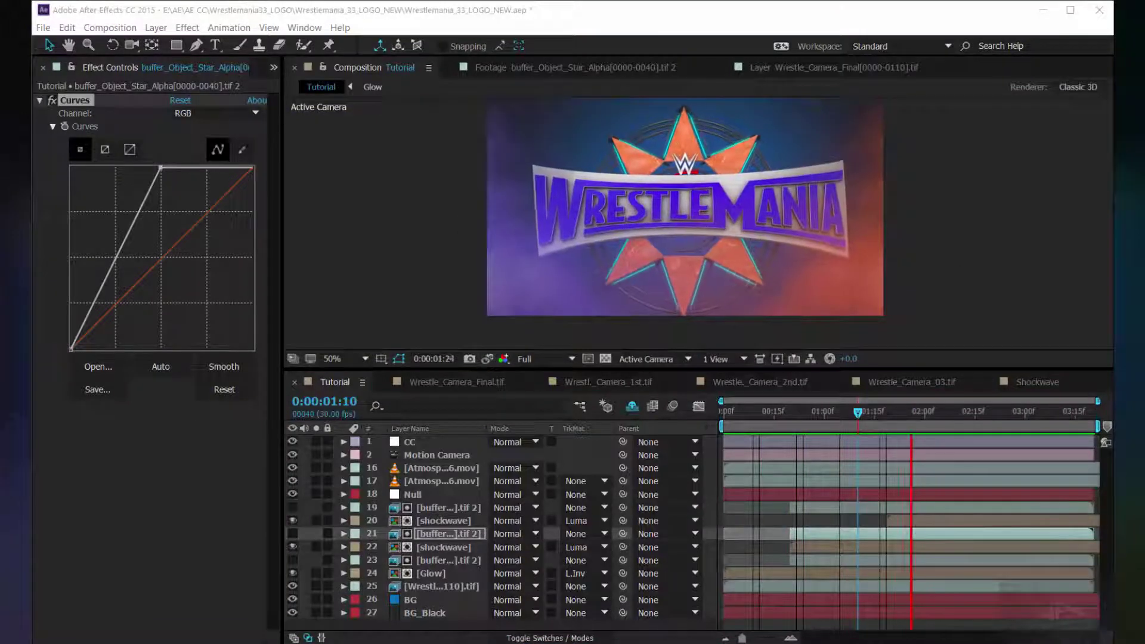